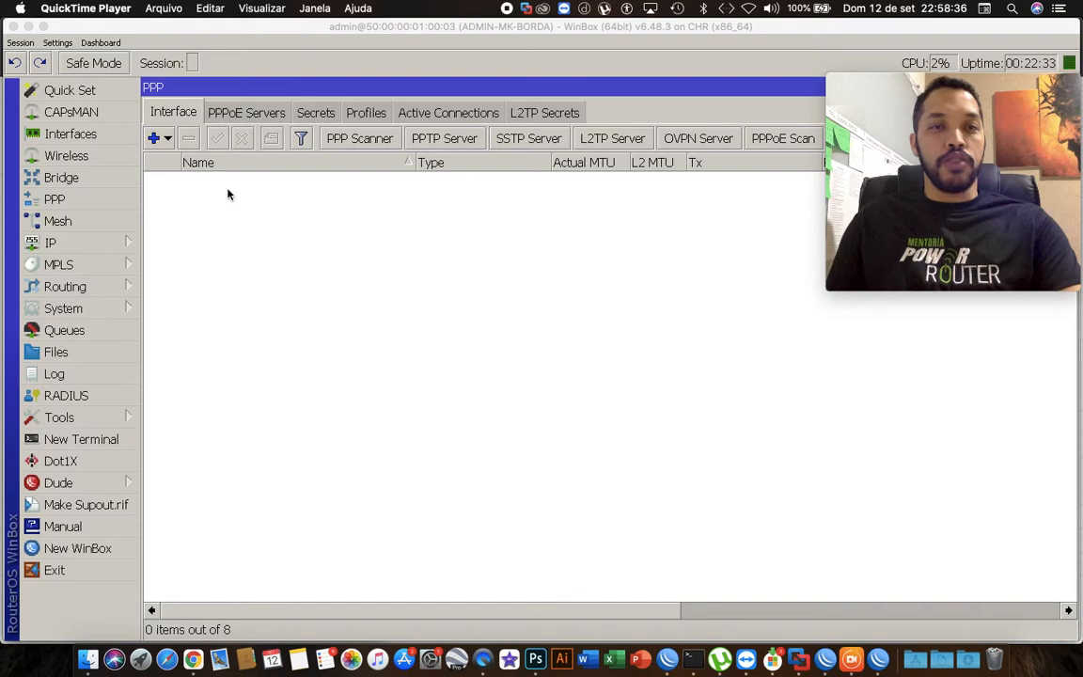
Open the IP pools list and add a new pool named Pool-PPPoE.
left_click(268, 201)
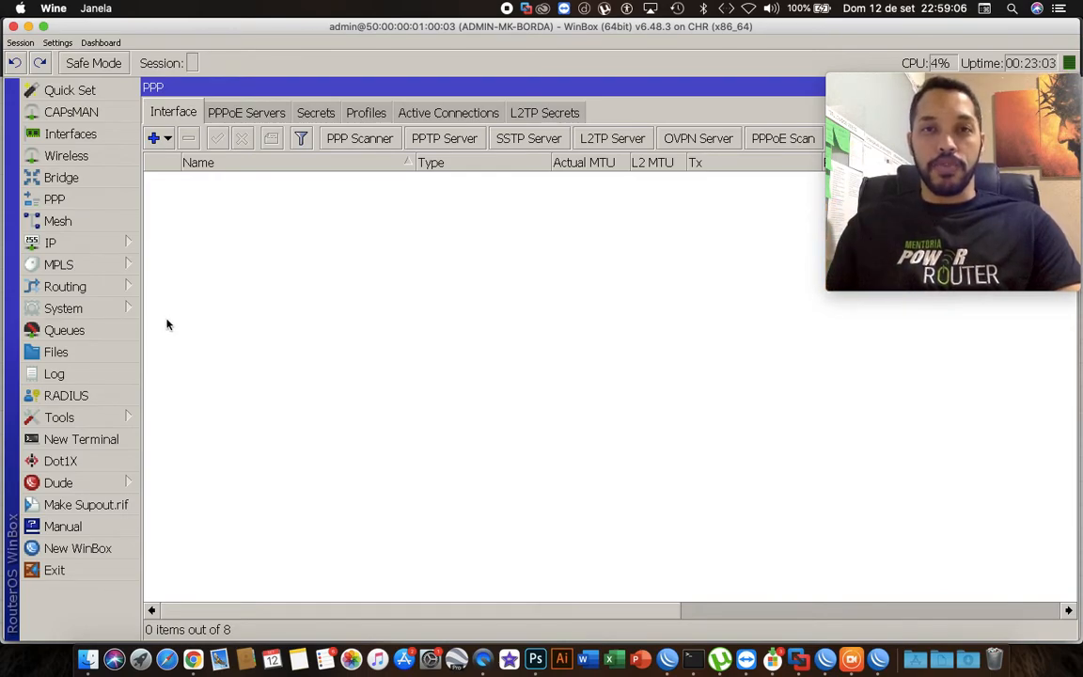
left_click(82, 310)
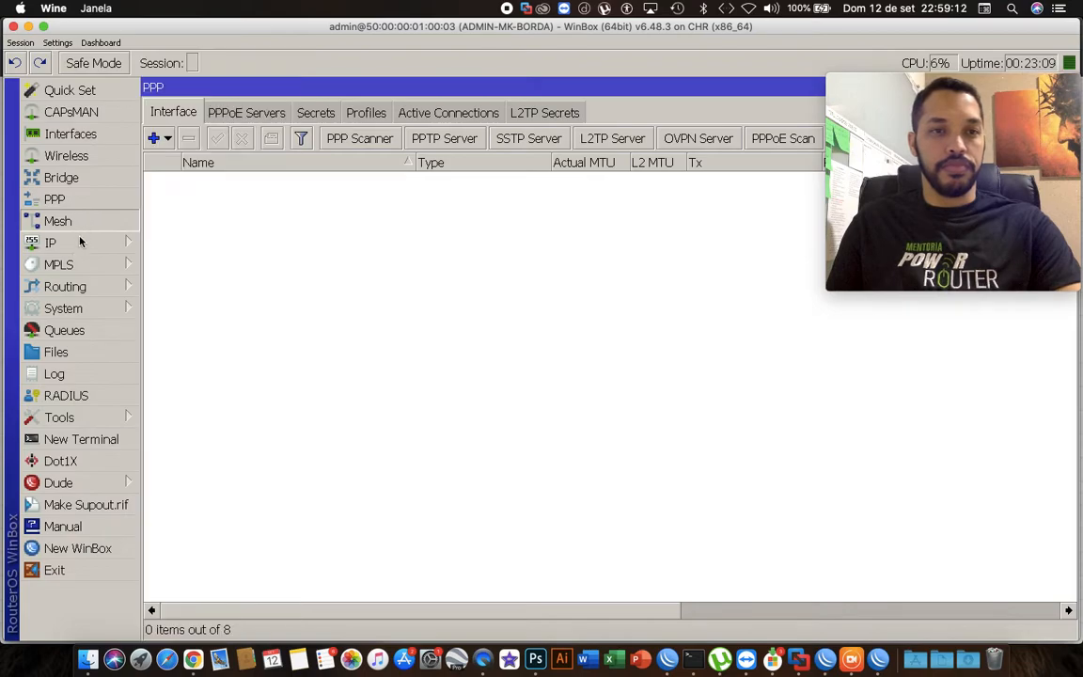
left_click(78, 247)
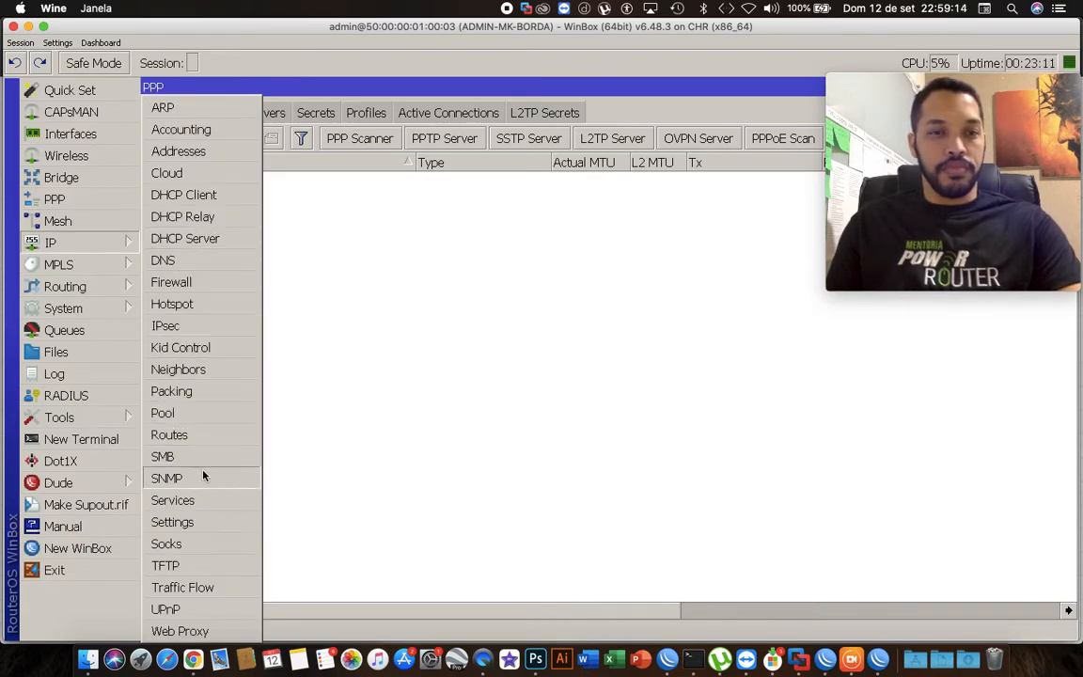
left_click(188, 414)
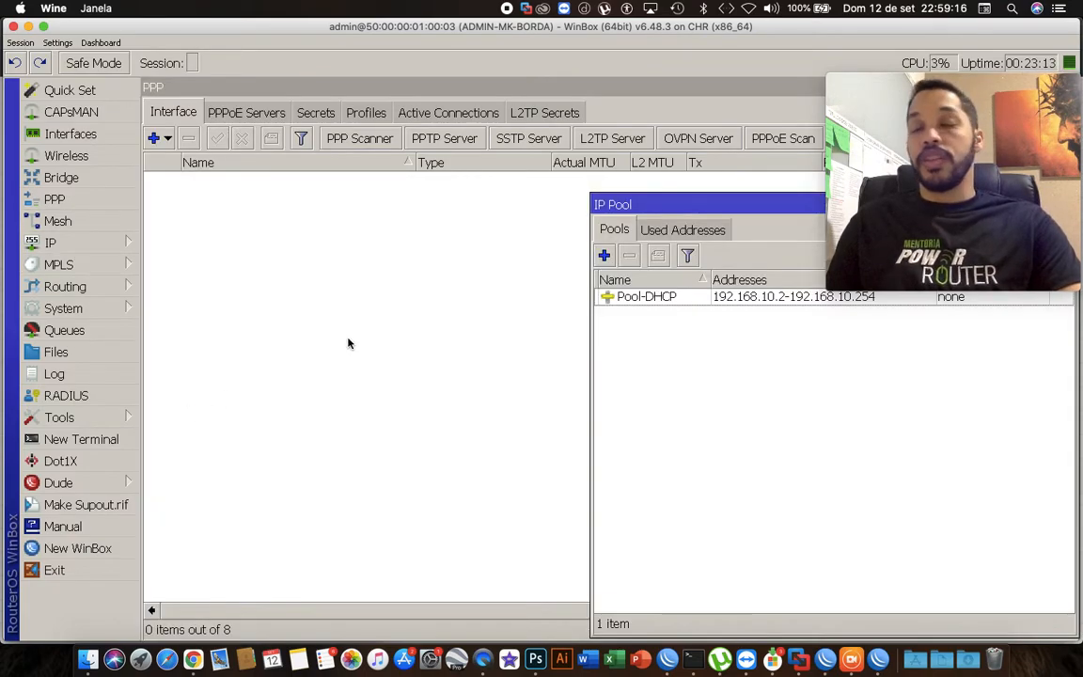
left_click_drag(670, 201, 342, 184)
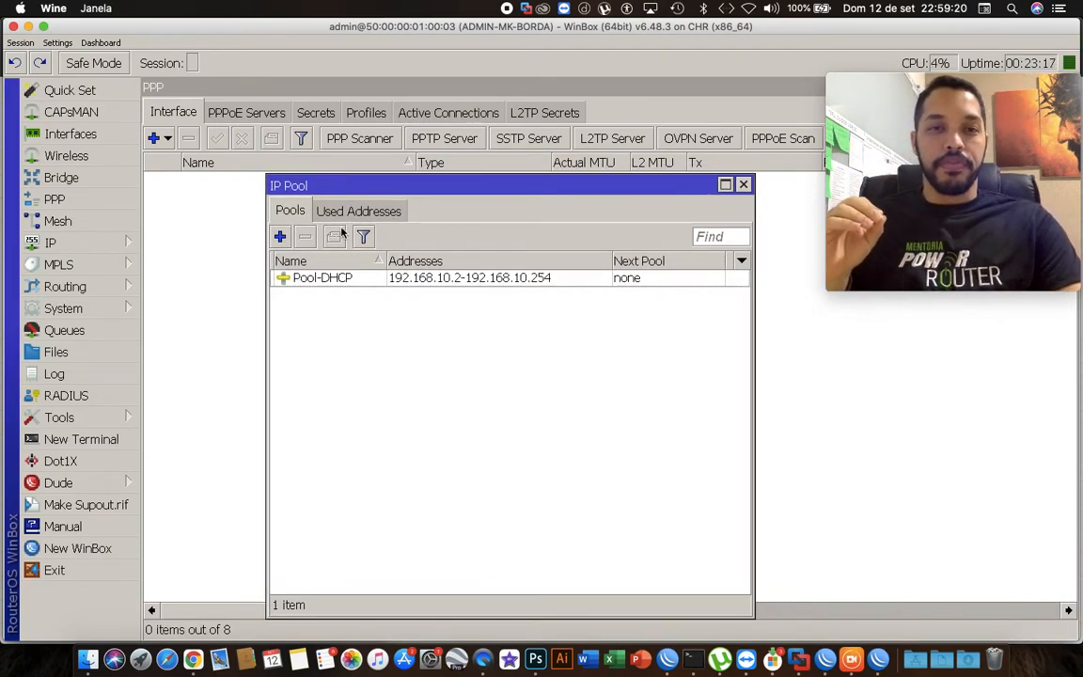
left_click(345, 277)
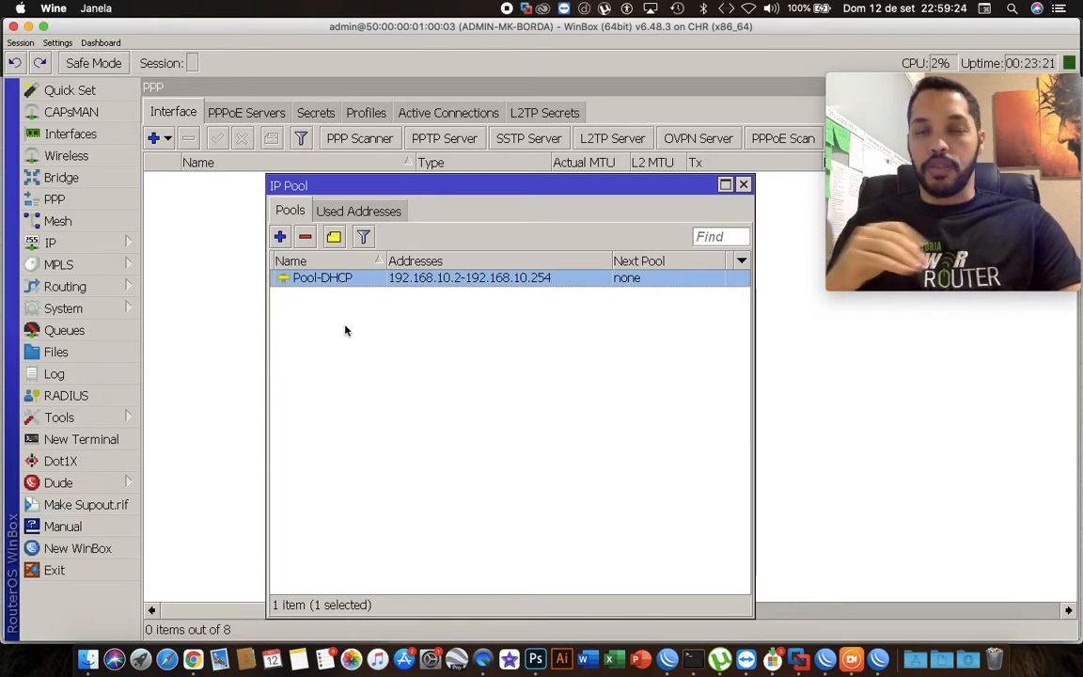
left_click(279, 236)
left_click_drag(477, 403, 443, 331)
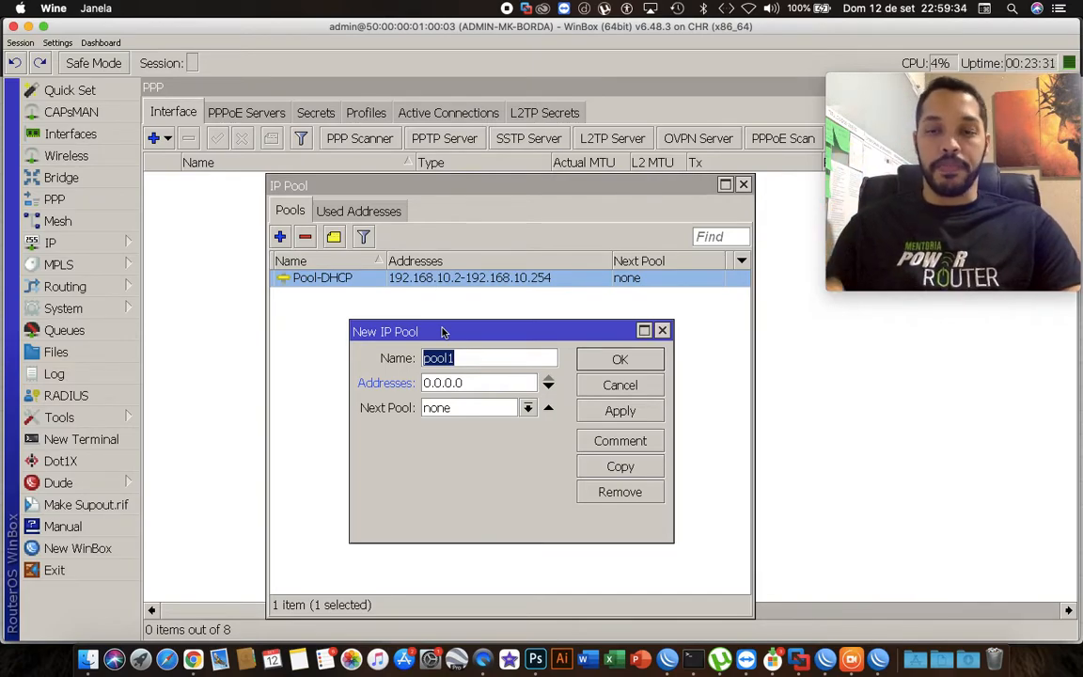
type("Poole")
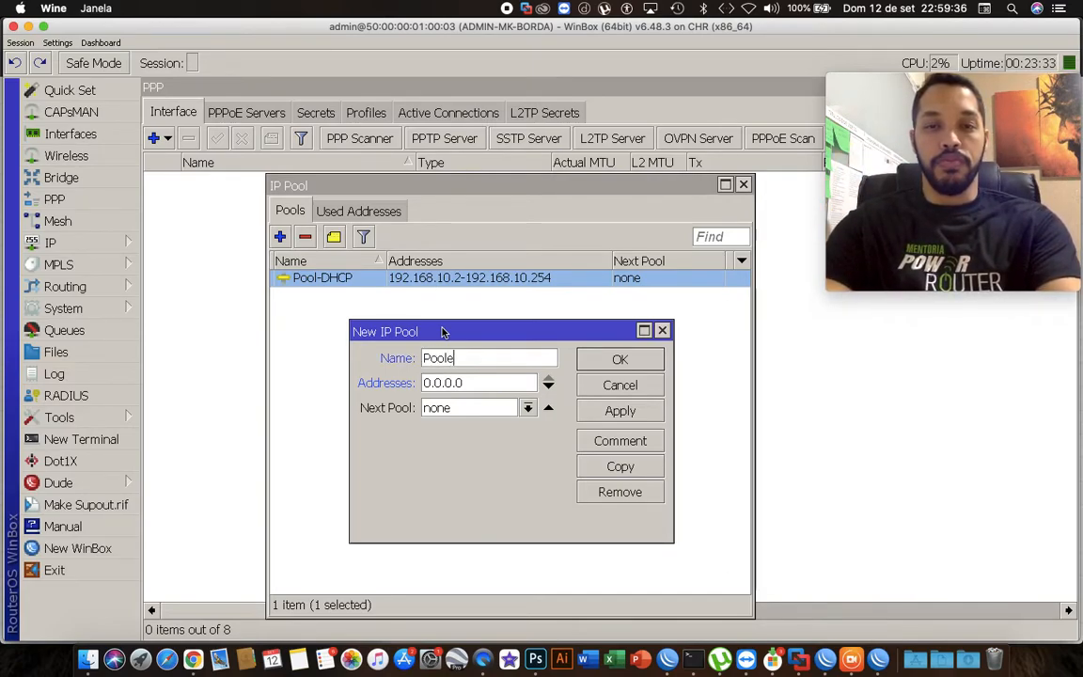
key("BackSpace")
type("-PPPoE")
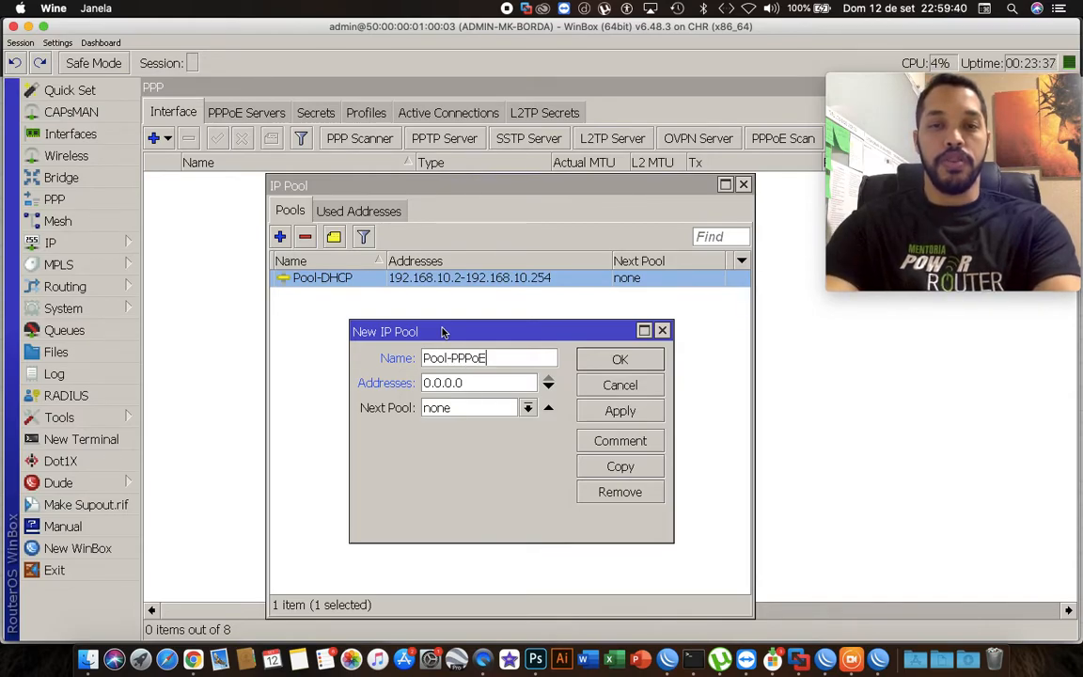
Set the new pool's address range to 10.10.0.1-10.10.2.255 and save the pool.
double_click(475, 380)
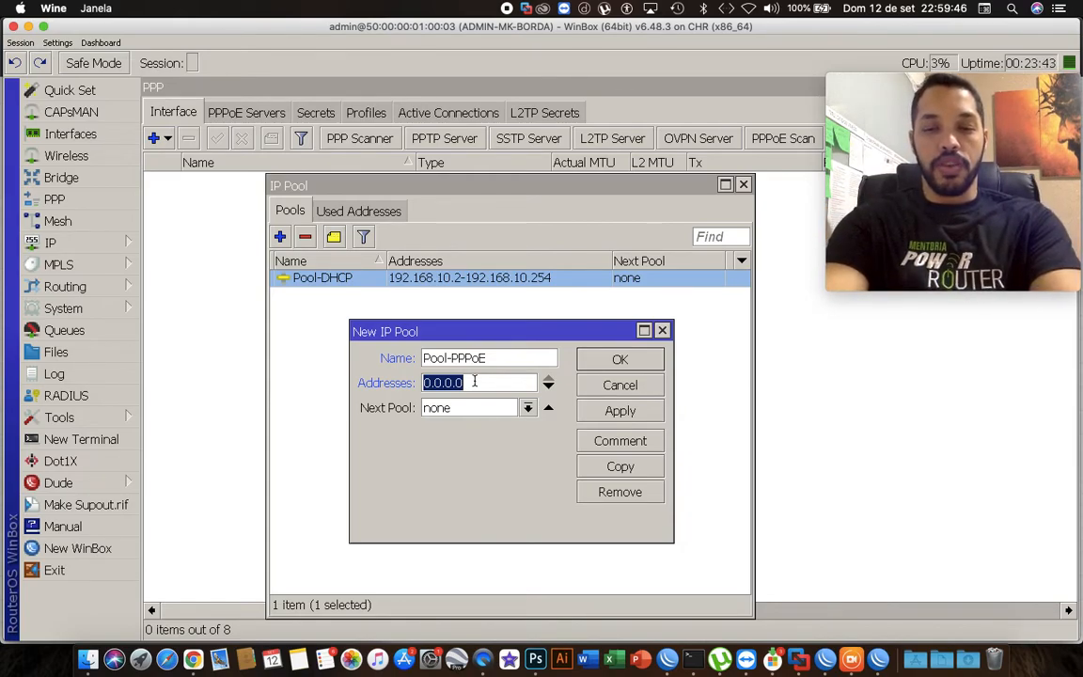
type("192.")
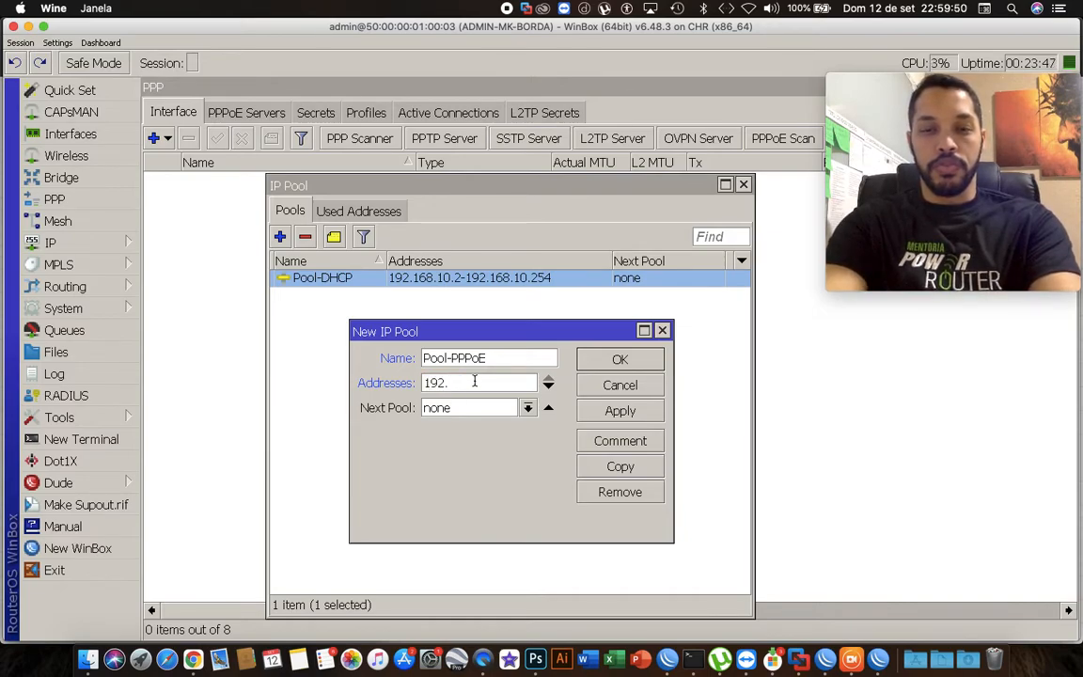
key("BackSpace")
key("BackSpace")
key("BackSpace")
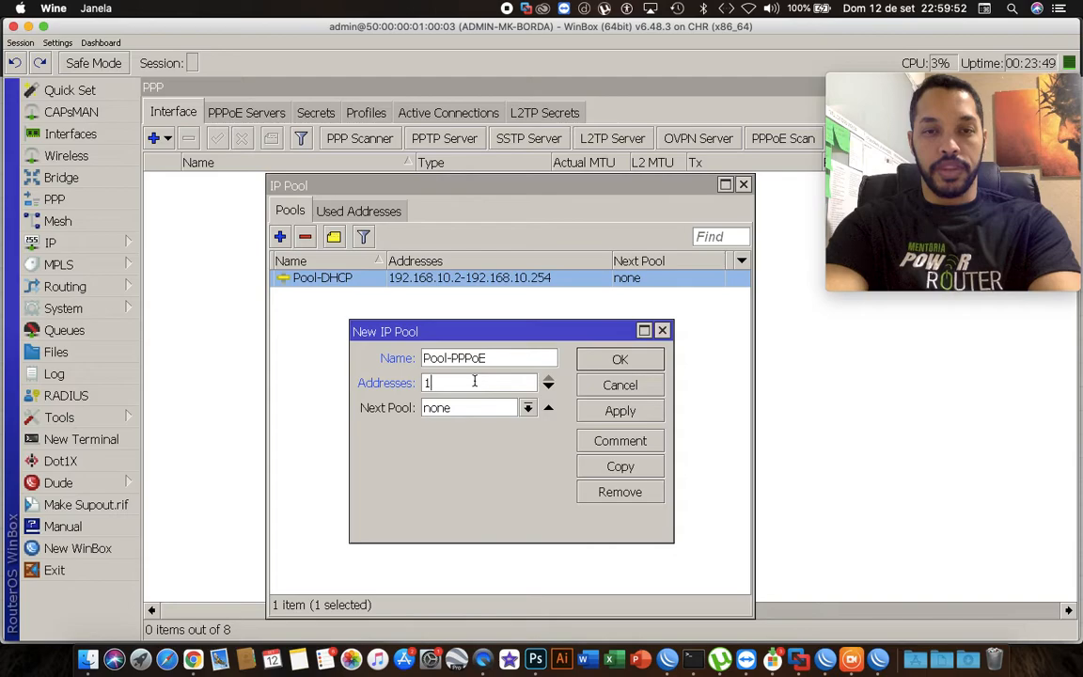
type("0.10.0.")
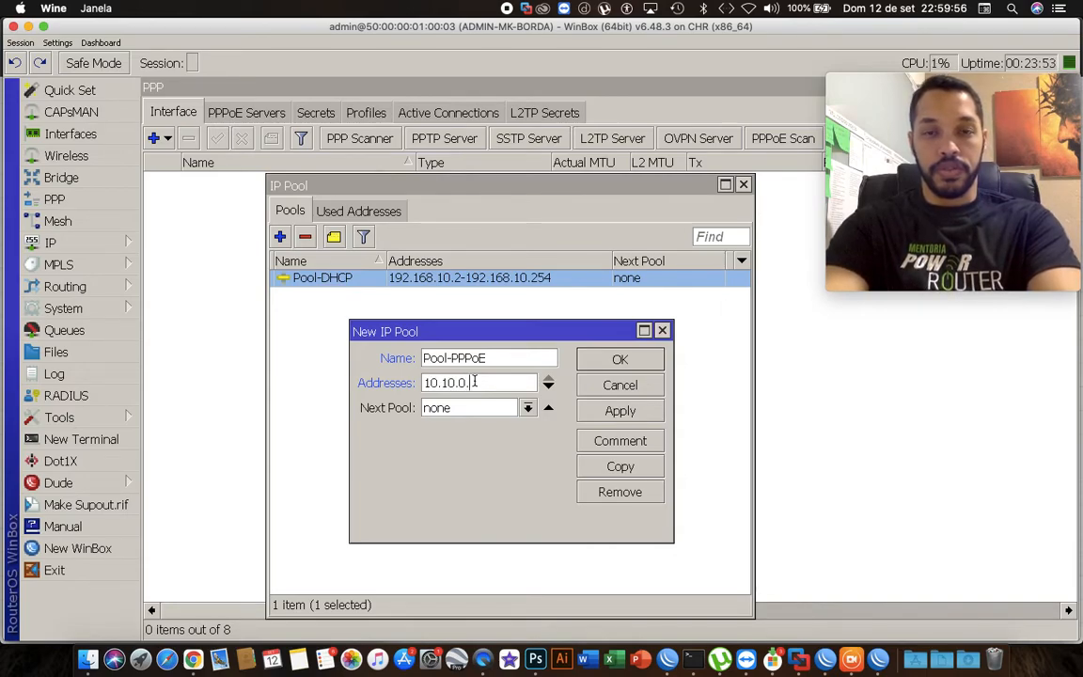
type("1")
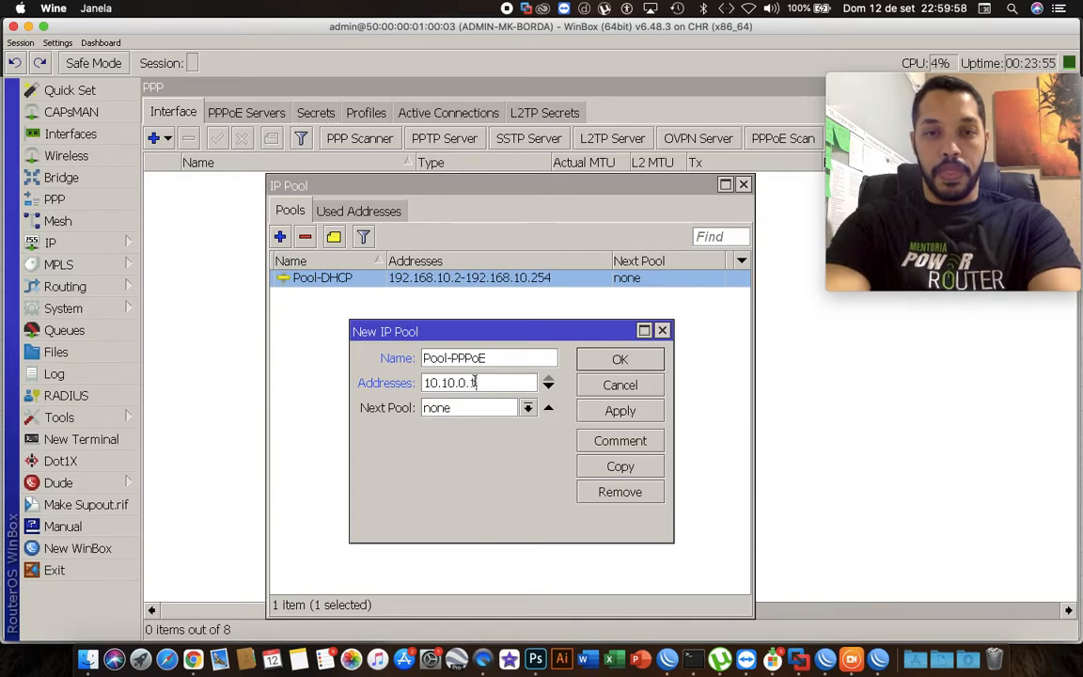
type("-10.10.")
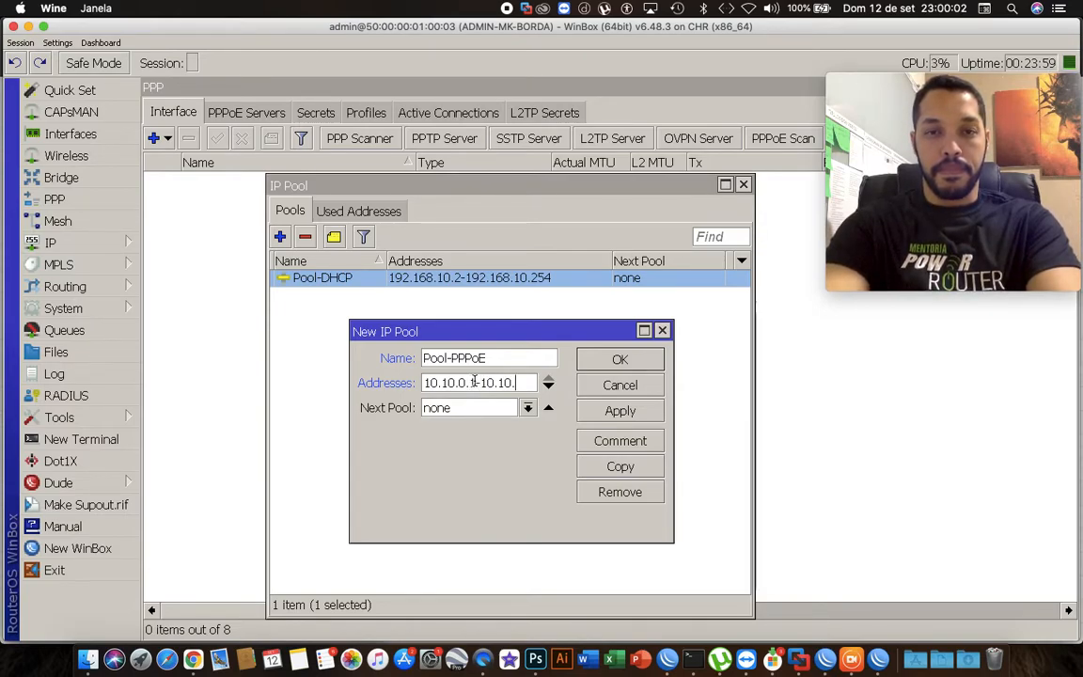
type("2.")
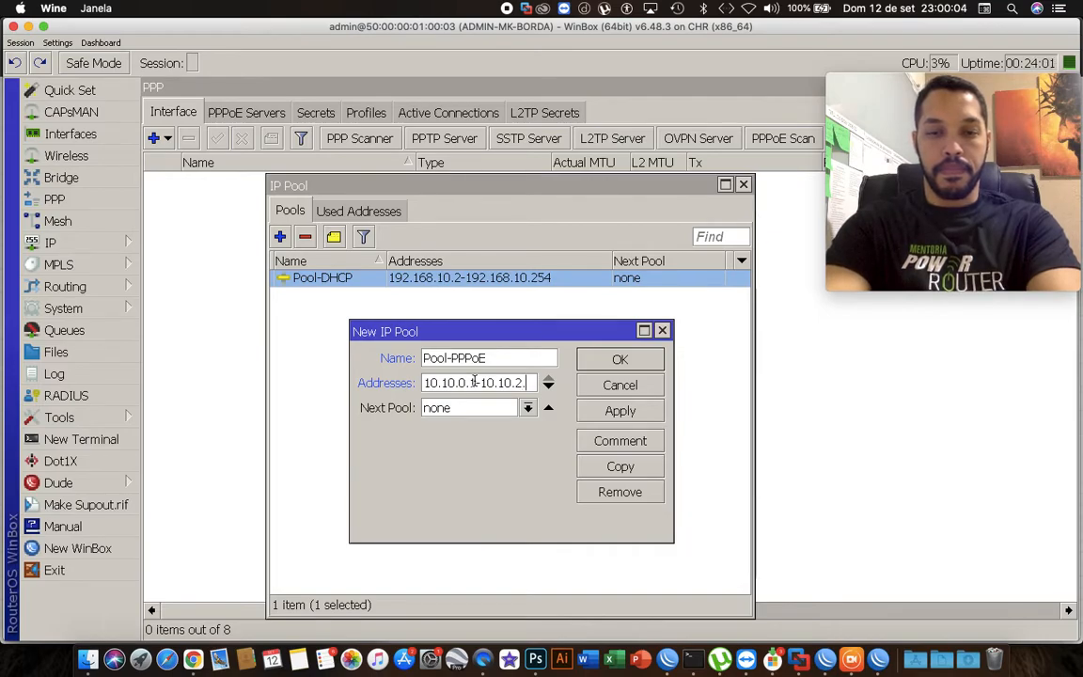
type("2")
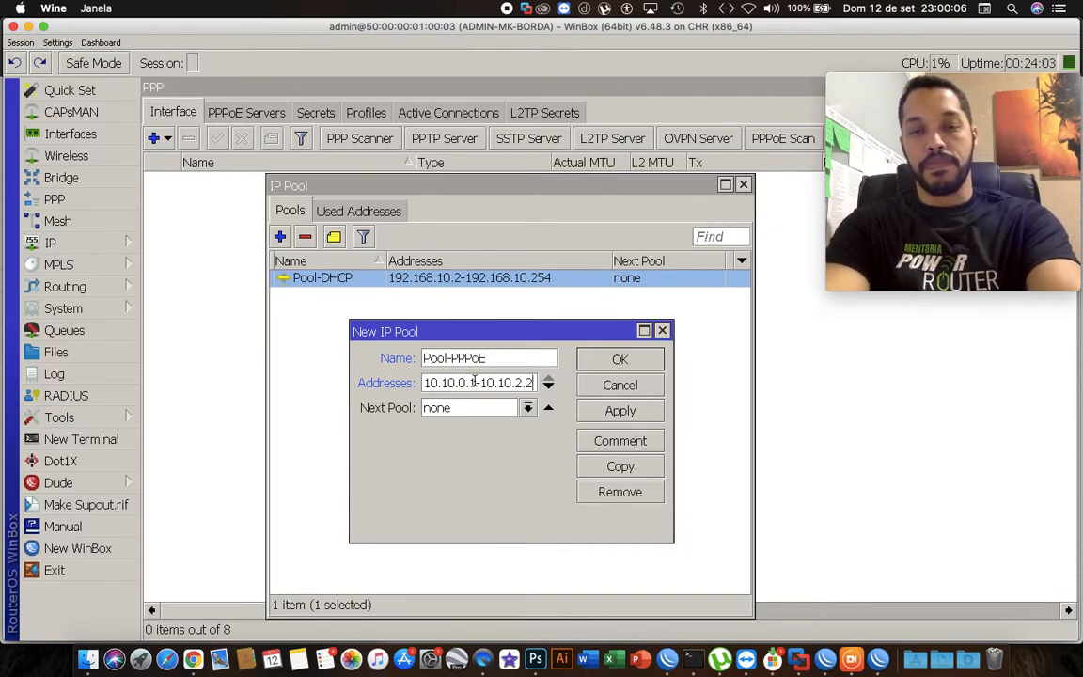
type("55")
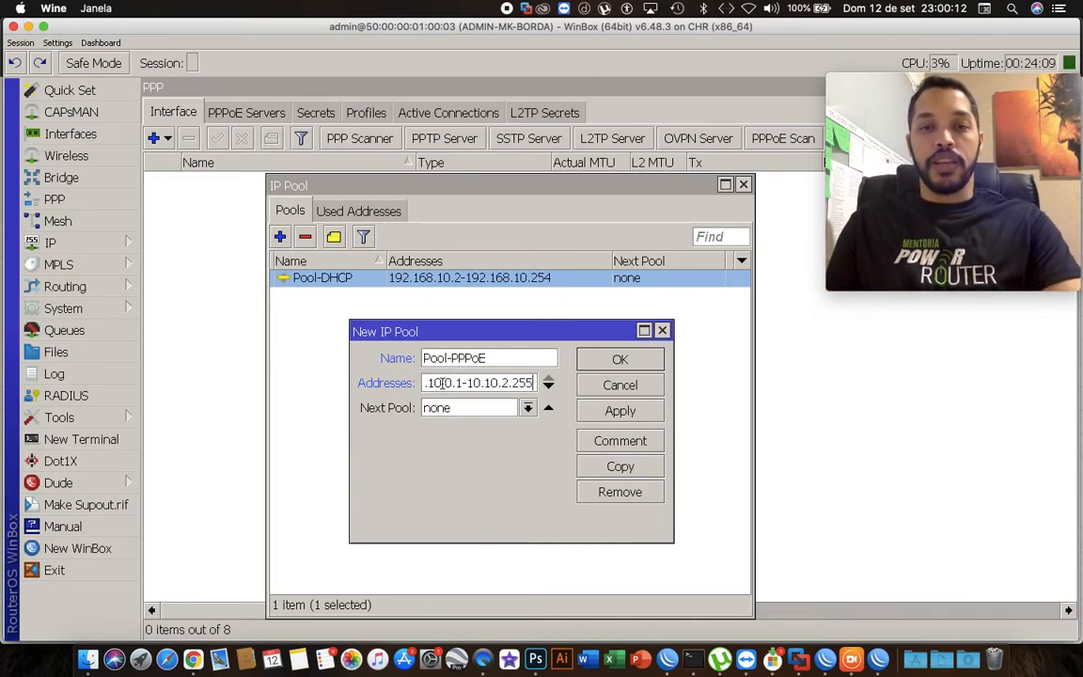
double_click(461, 383)
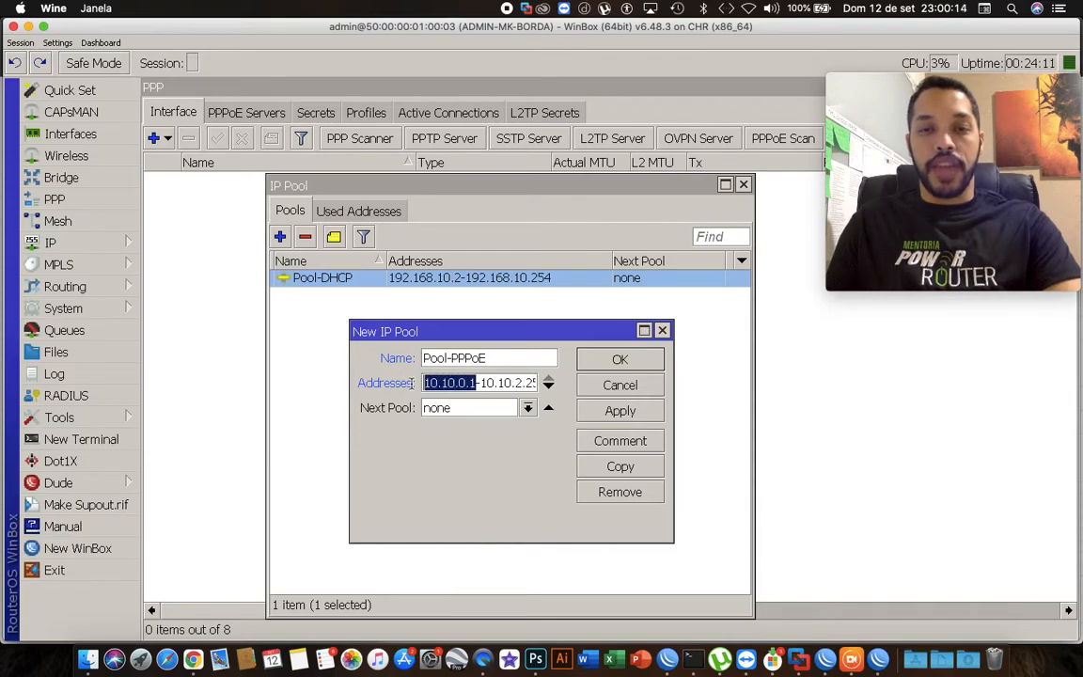
double_click(508, 383)
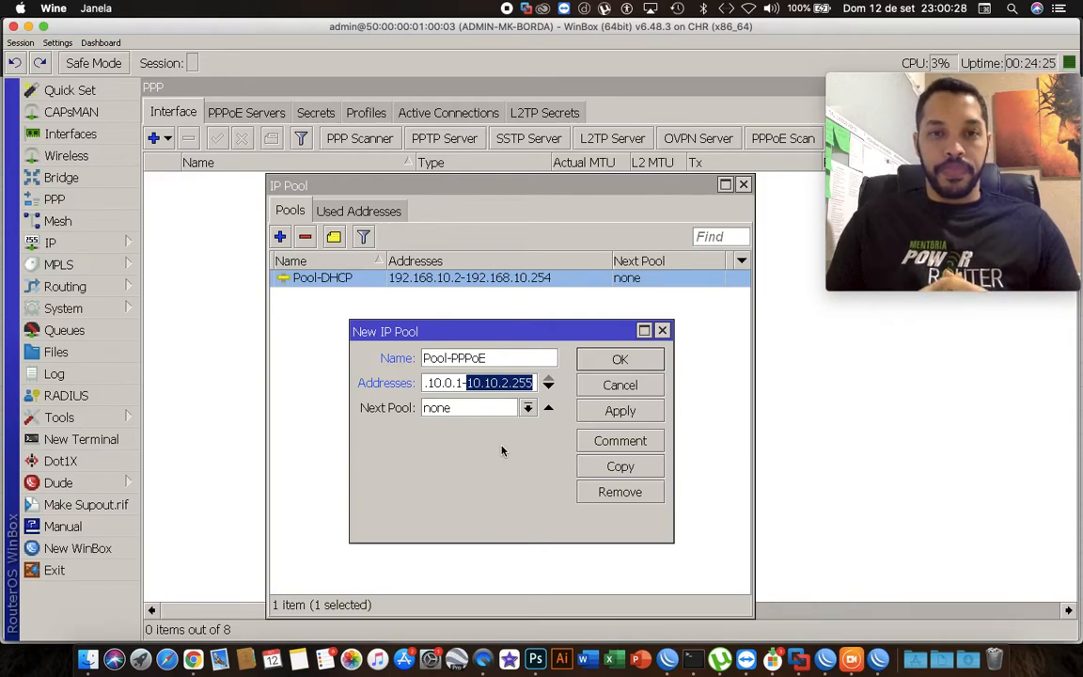
left_click(457, 381)
double_click(457, 382)
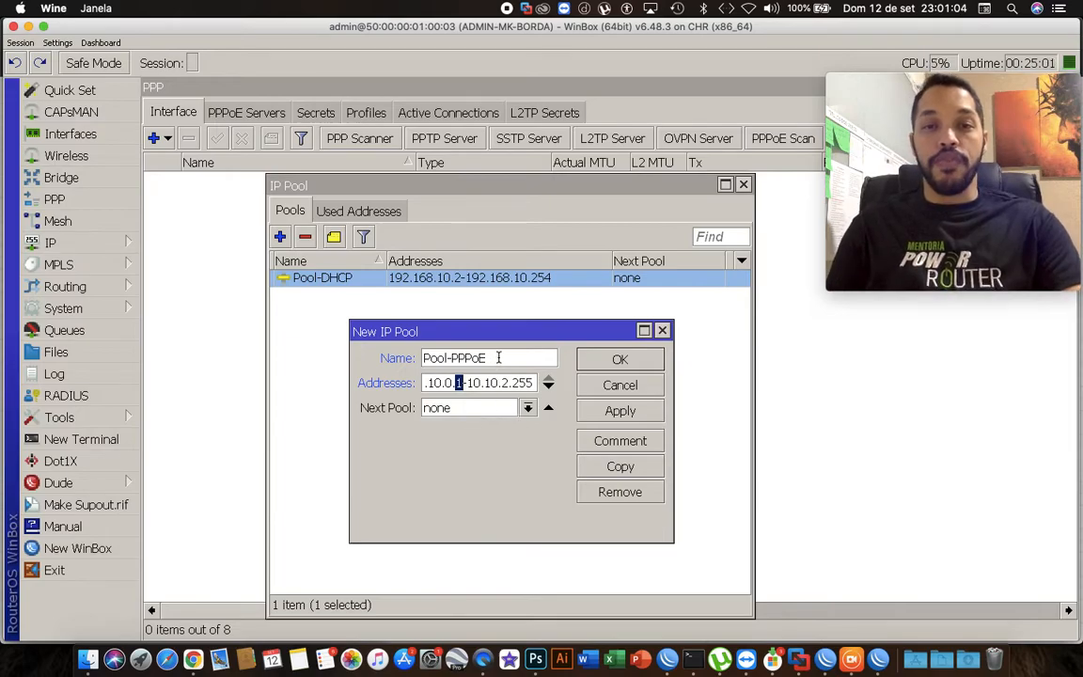
left_click_drag(496, 358, 435, 363)
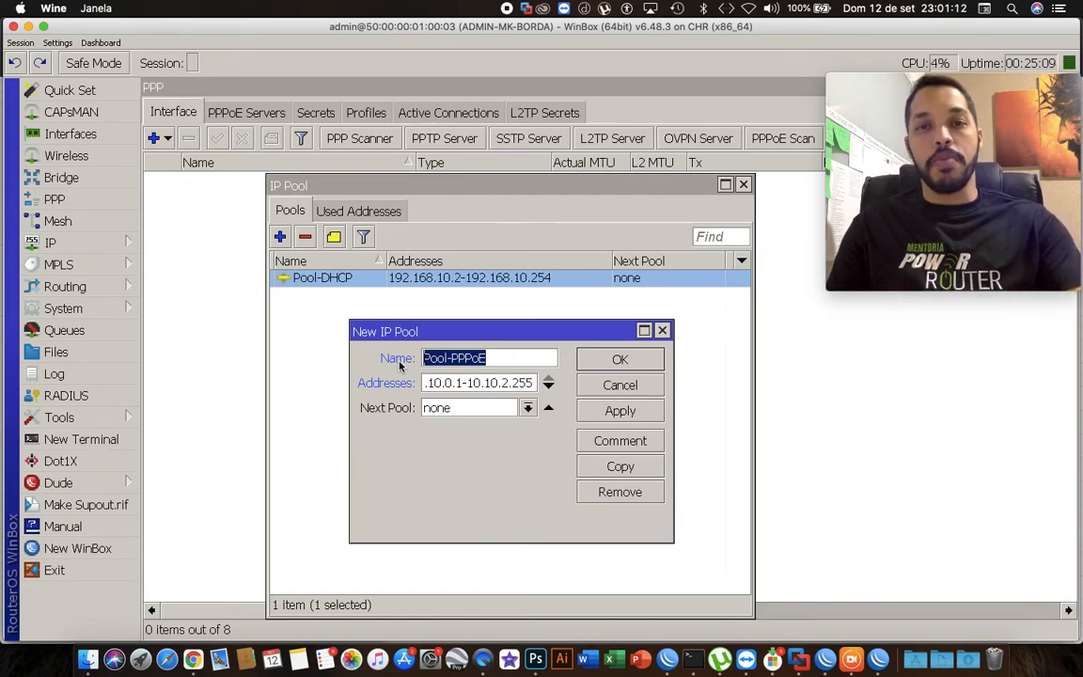
left_click(615, 360)
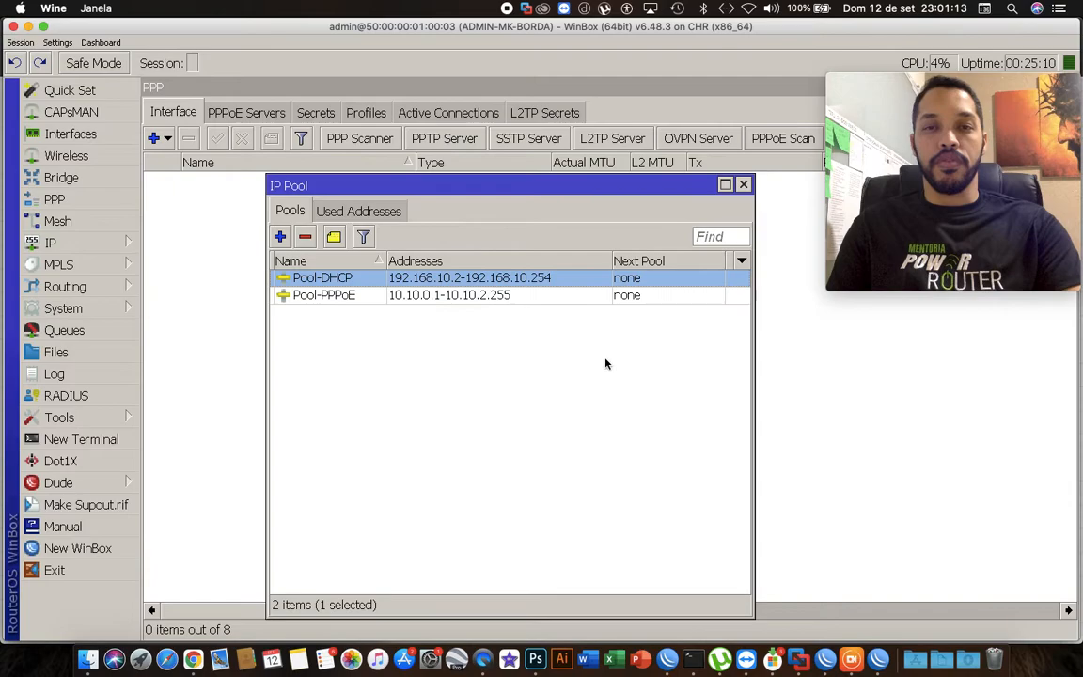
Add the comment "Servidor Dhcp" to the Pool-DHCP pool.
left_click(334, 239)
type("SErvi")
key("BackSpace")
key("BackSpace")
key("BackSpace")
key("BackSpace")
key("BackSpace")
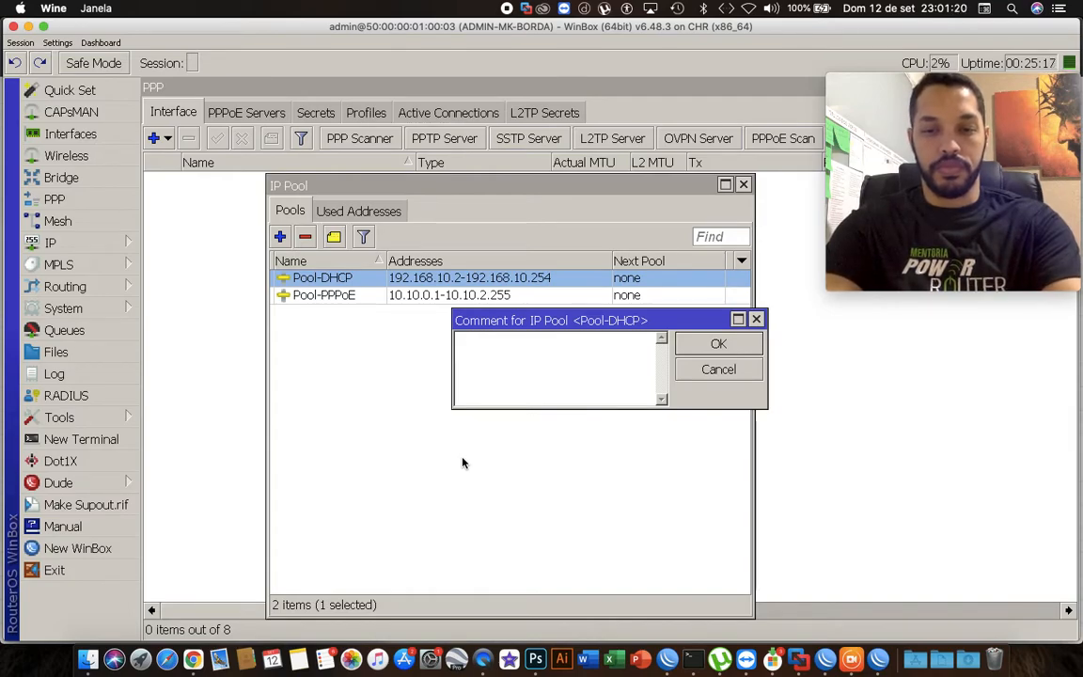
type("Ser")
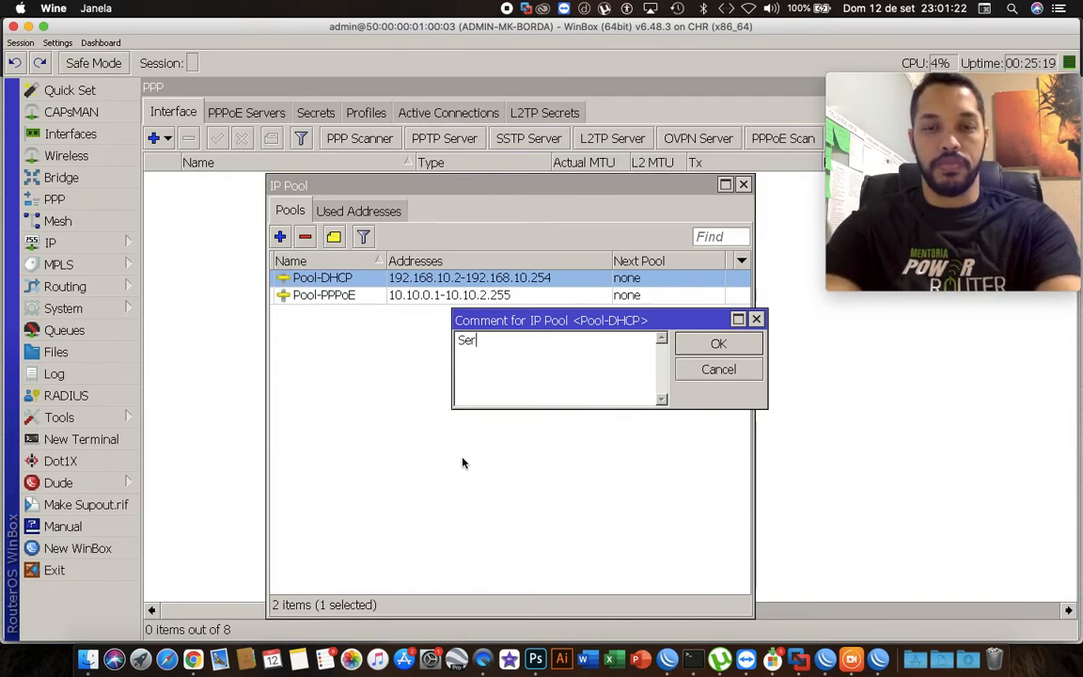
type("vidor D")
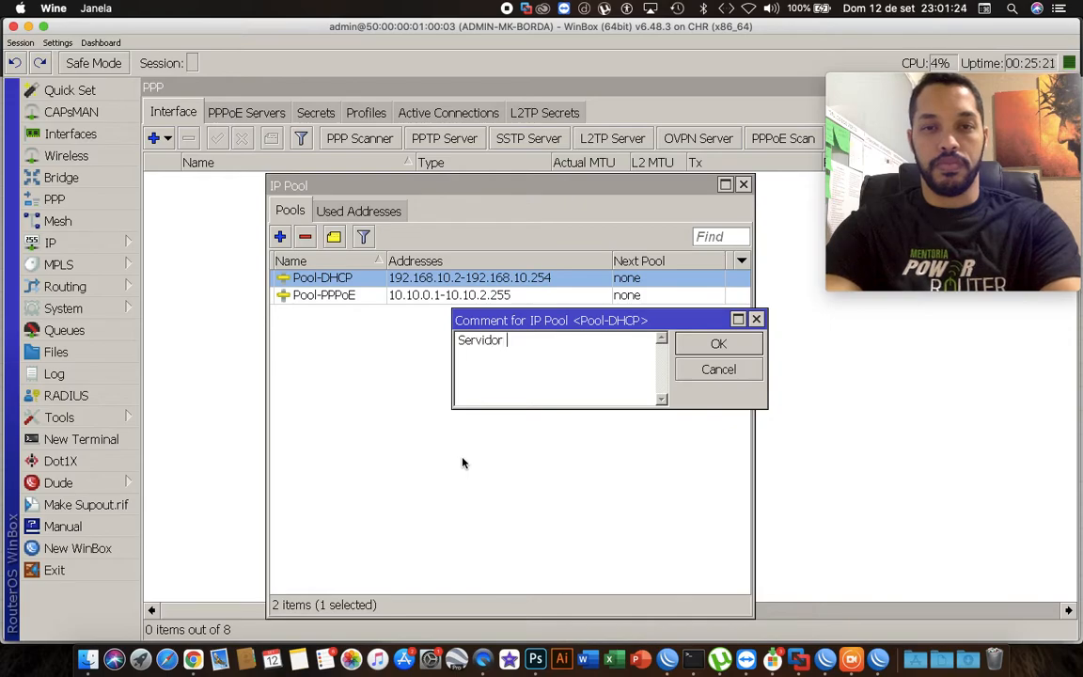
type("cp")
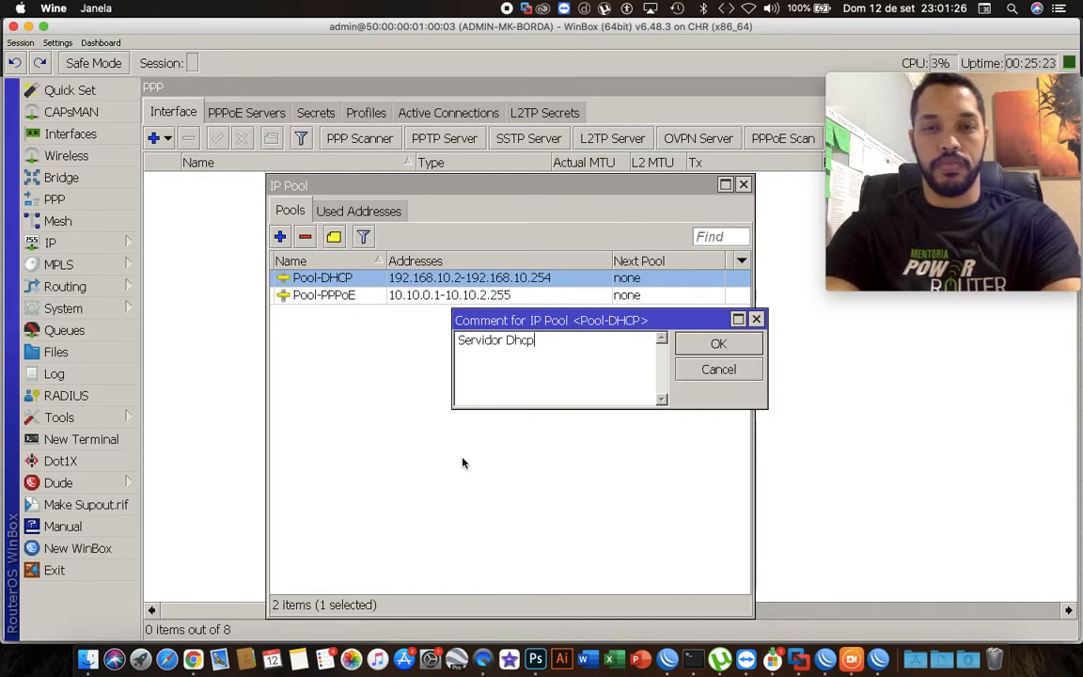
key("Return")
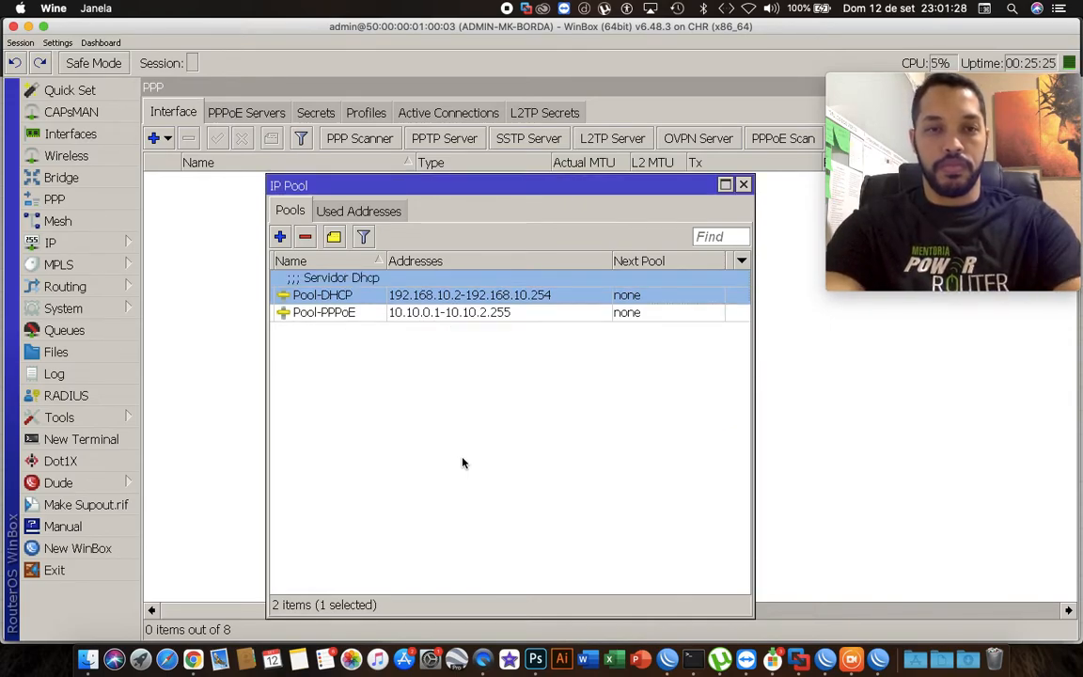
Add the comment "Servidor PPPoE" to the Pool-PPPoE pool.
left_click(319, 312)
left_click(335, 239)
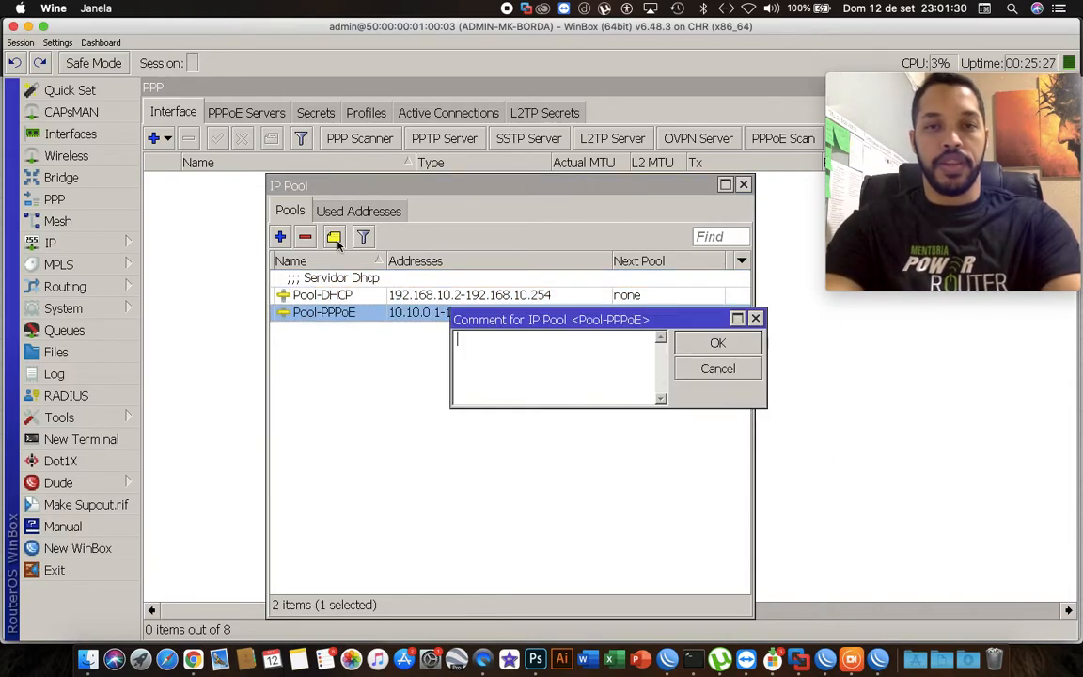
type("Servidor")
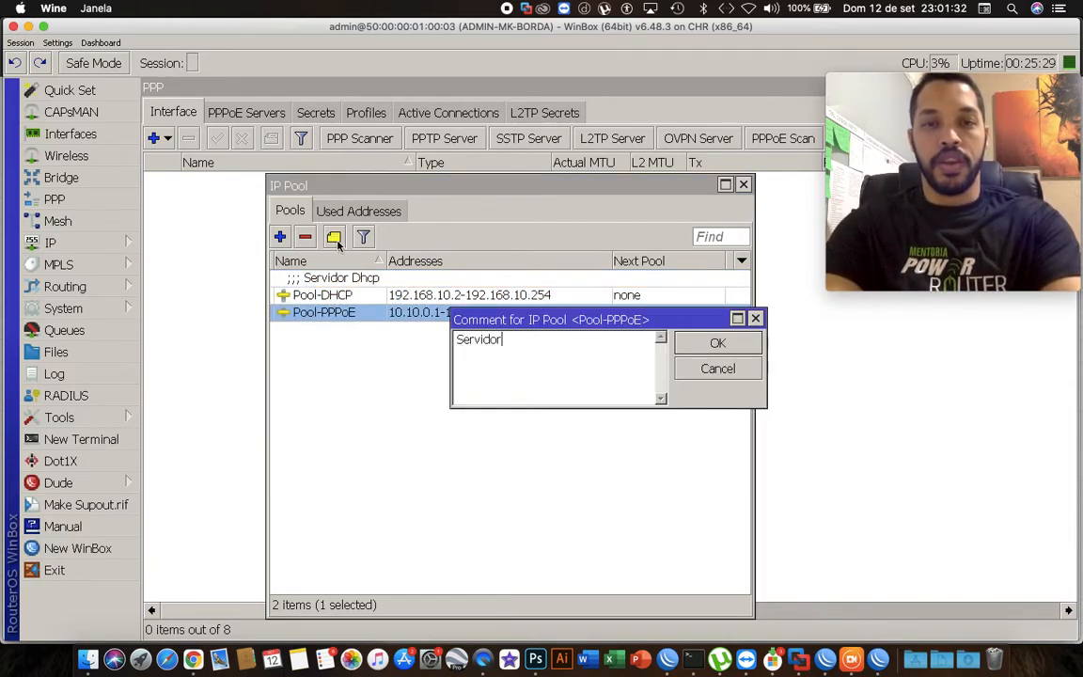
type(" PPPoE")
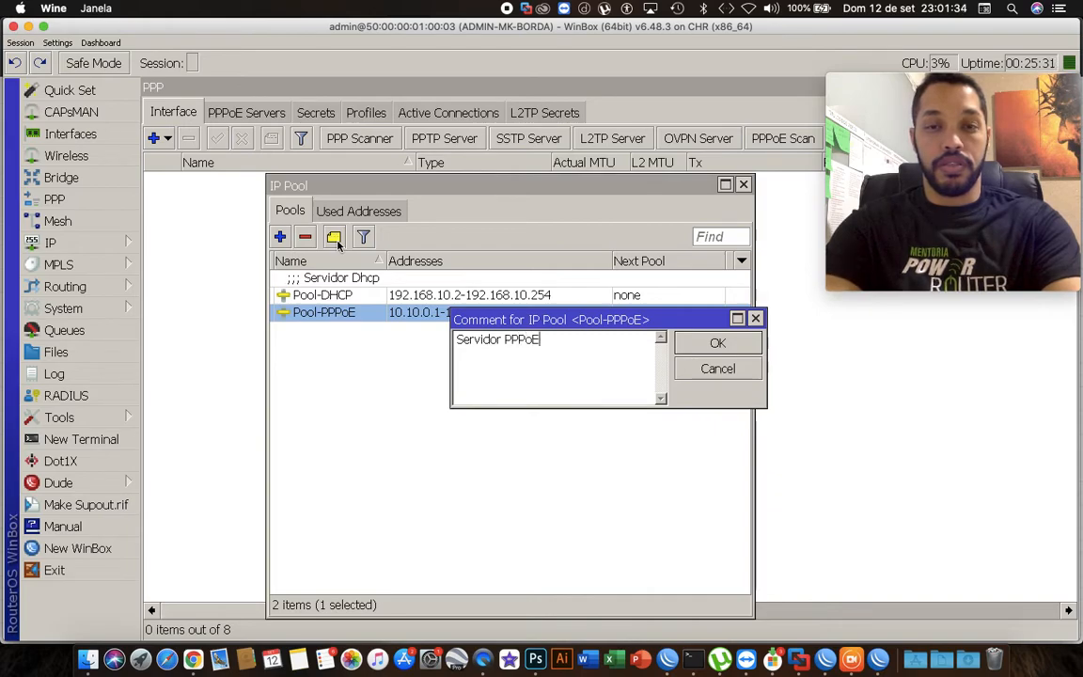
key("Return")
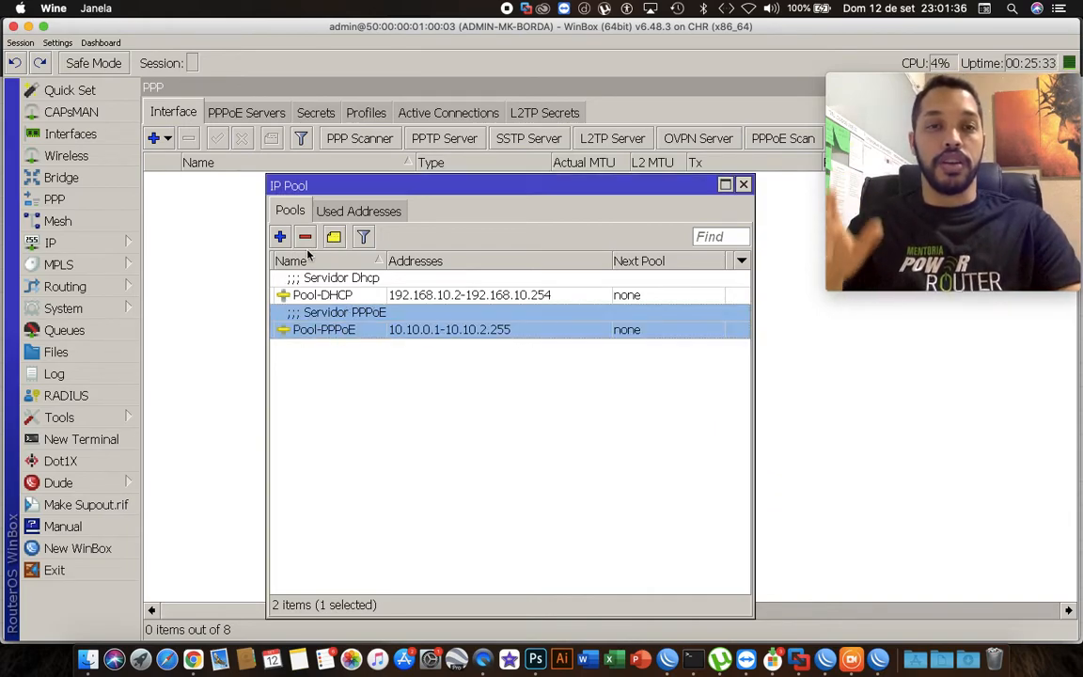
Close the pools window, switch to the PPP profiles list and widen its Name column.
left_click(743, 185)
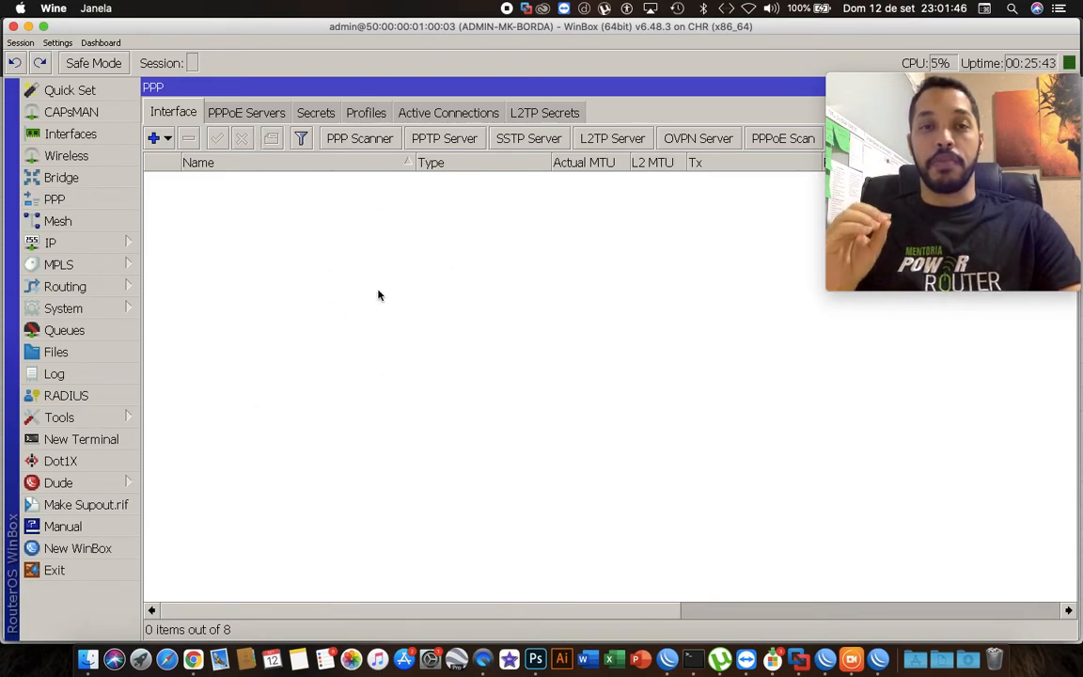
left_click(367, 112)
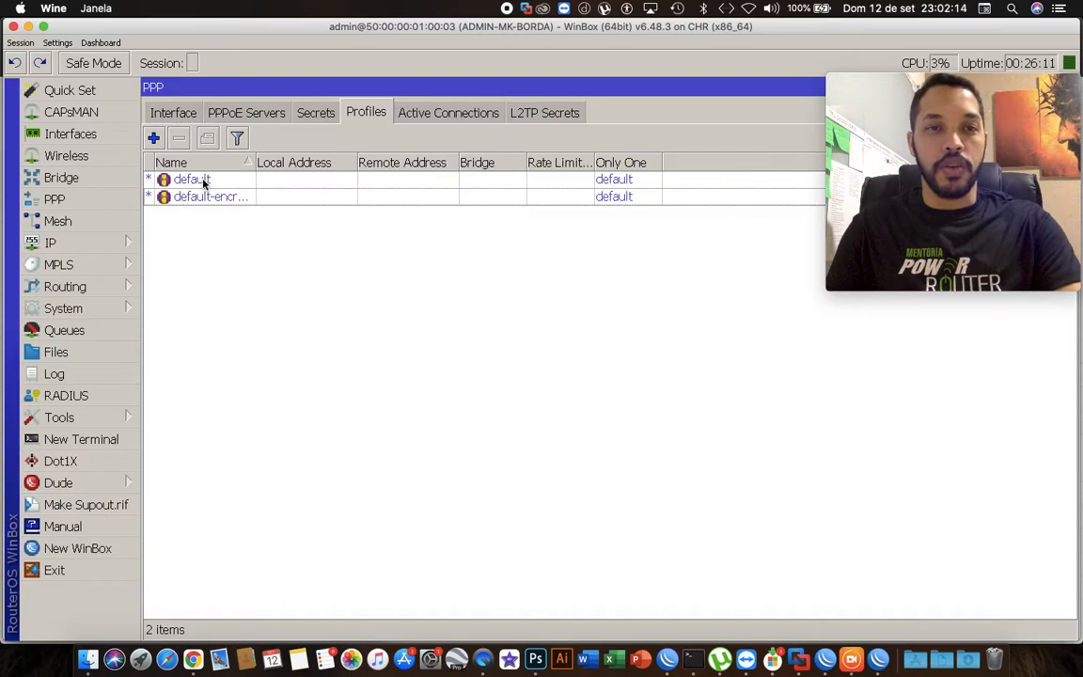
left_click_drag(255, 161, 302, 162)
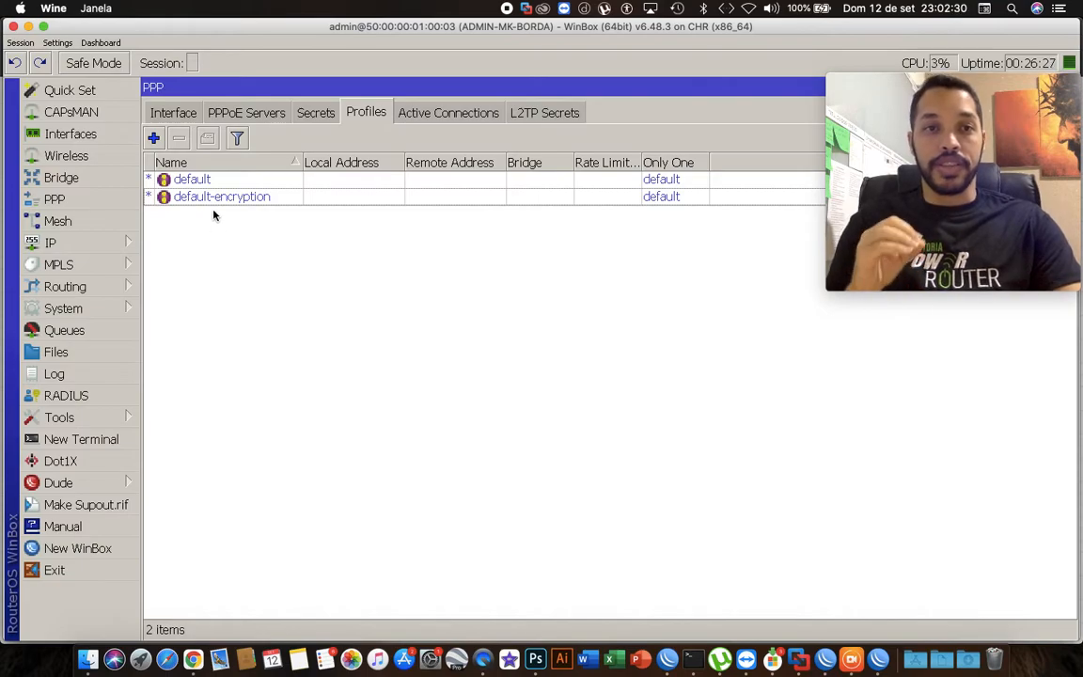
Add a new PPP profile and name it Server-PPPoE.
left_click(188, 177)
left_click(205, 198)
left_click(236, 246)
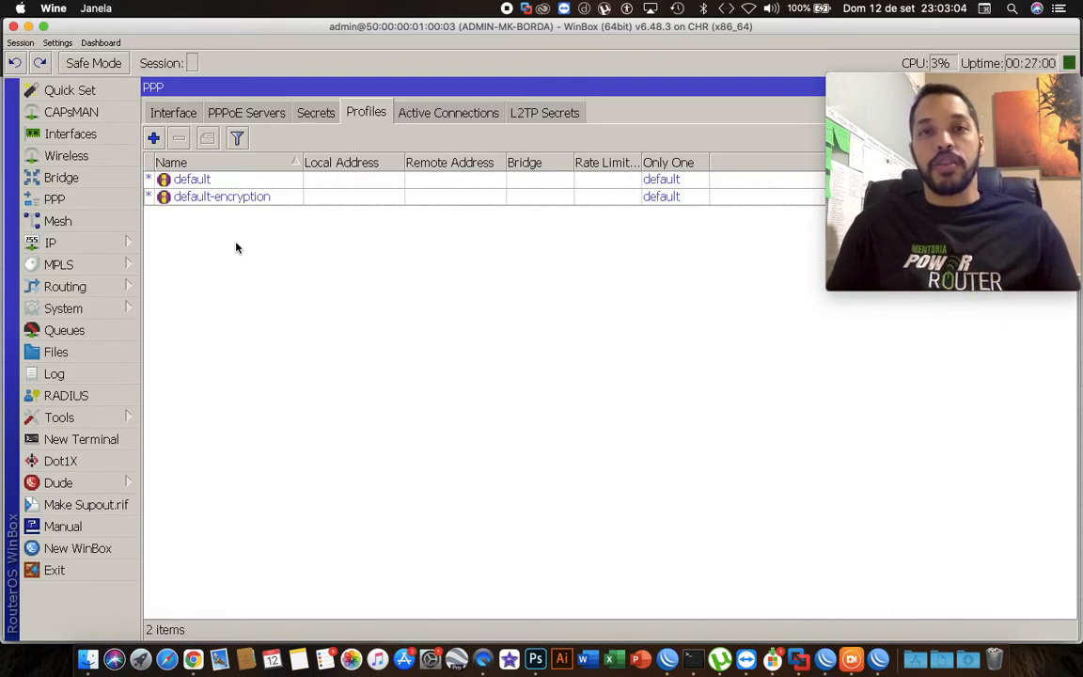
left_click(153, 138)
left_click_drag(687, 88, 308, 72)
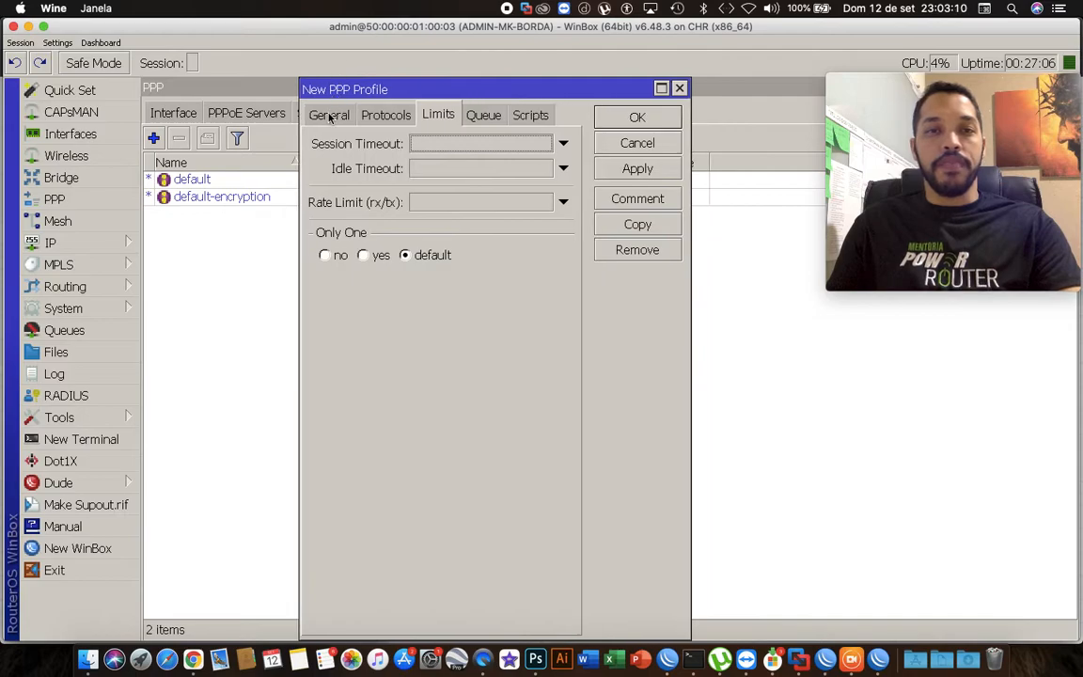
left_click(328, 115)
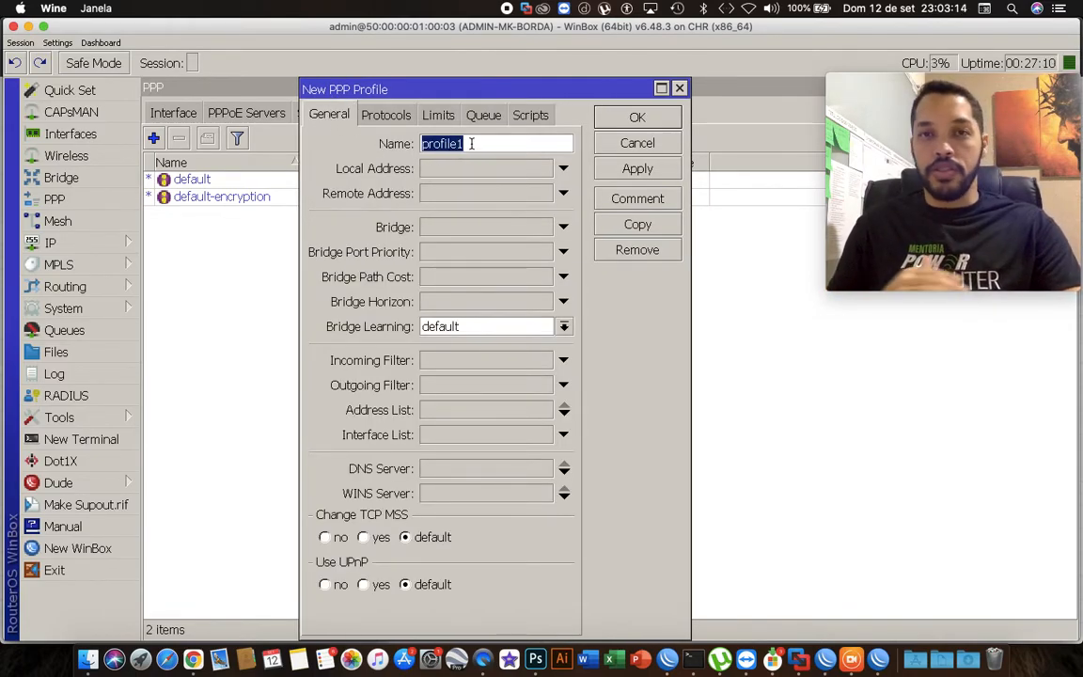
type("P")
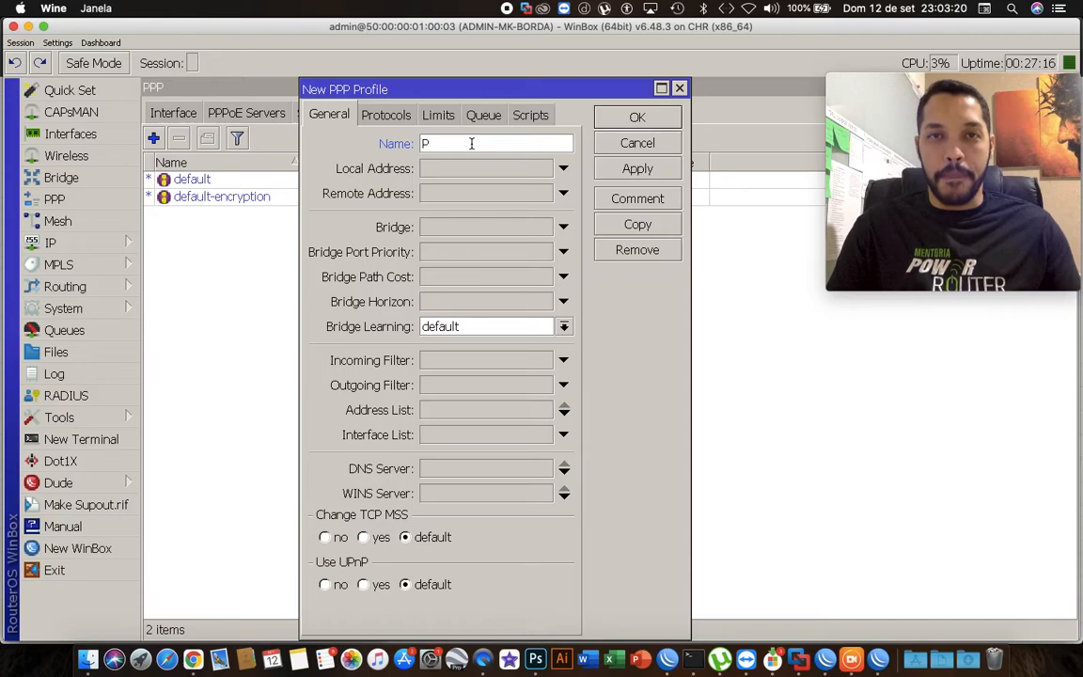
type("rofile")
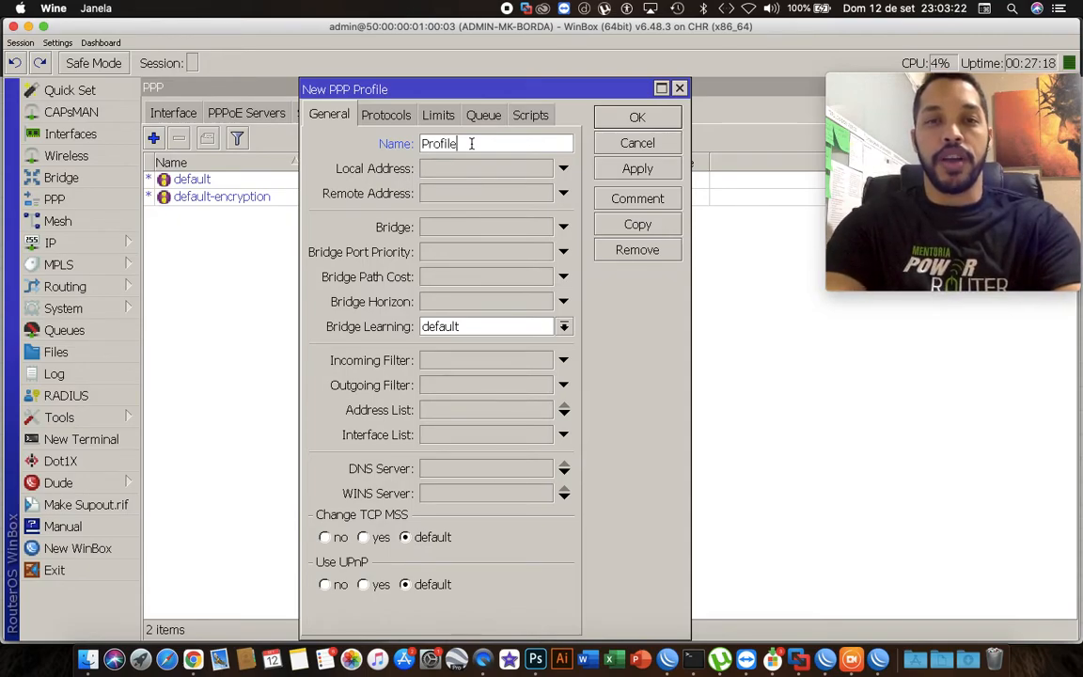
type("-Sa")
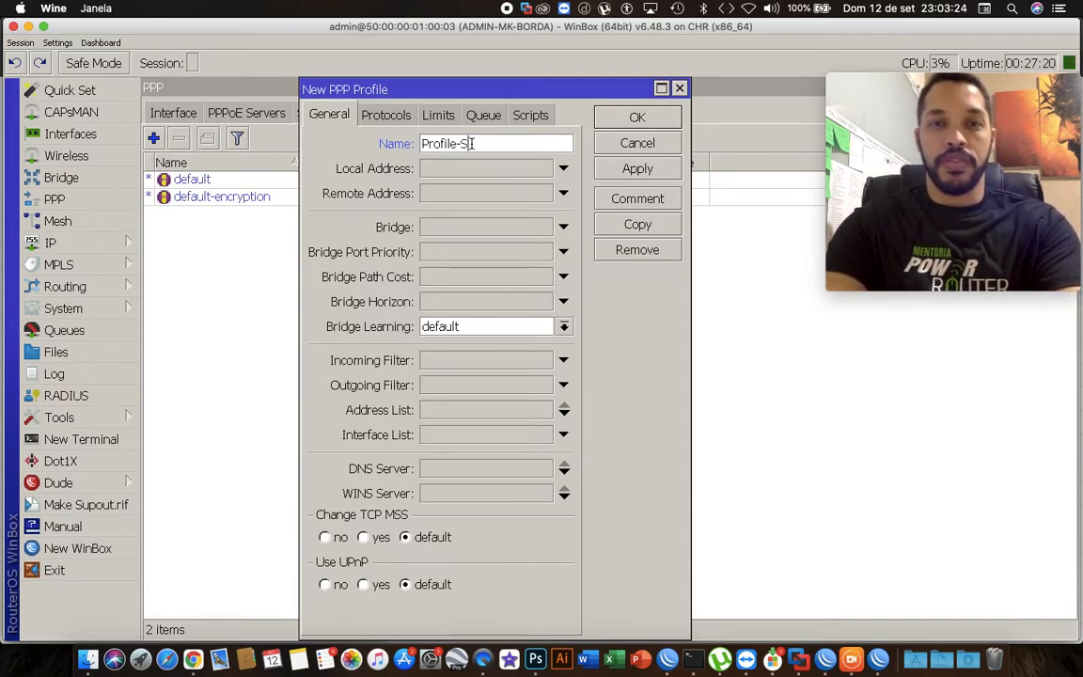
key("BackSpace")
key("BackSpace")
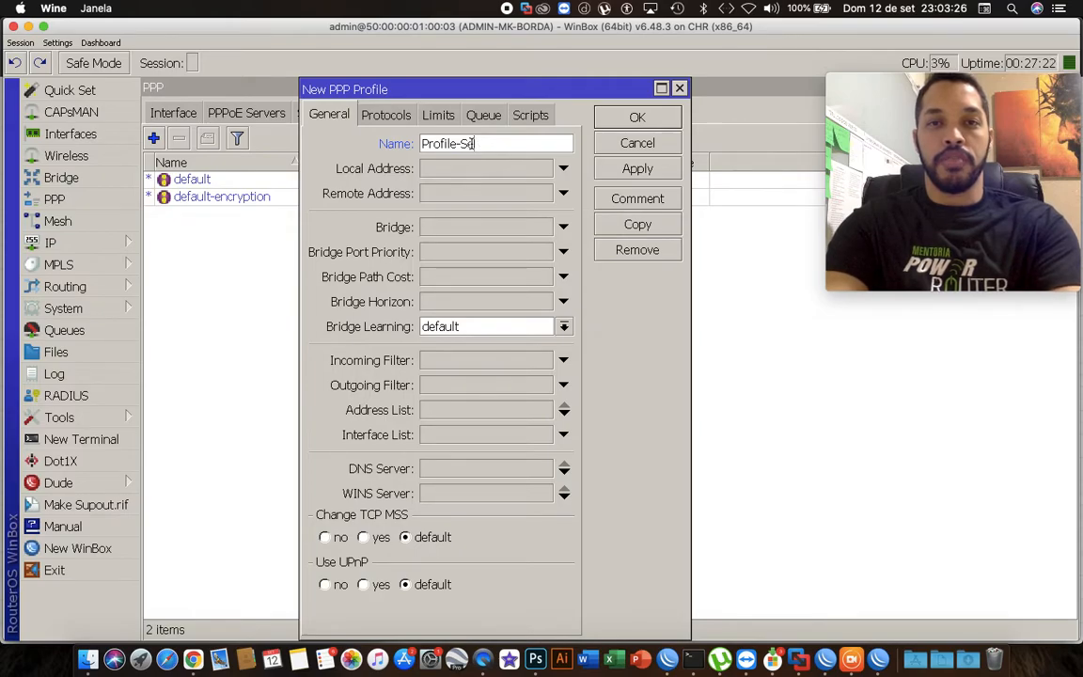
key("BackSpace")
key("BackSpace")
key("BackSpace")
key("BackSpace")
key("BackSpace")
key("BackSpace")
key("BackSpace")
key("BackSpace")
type("Ser")
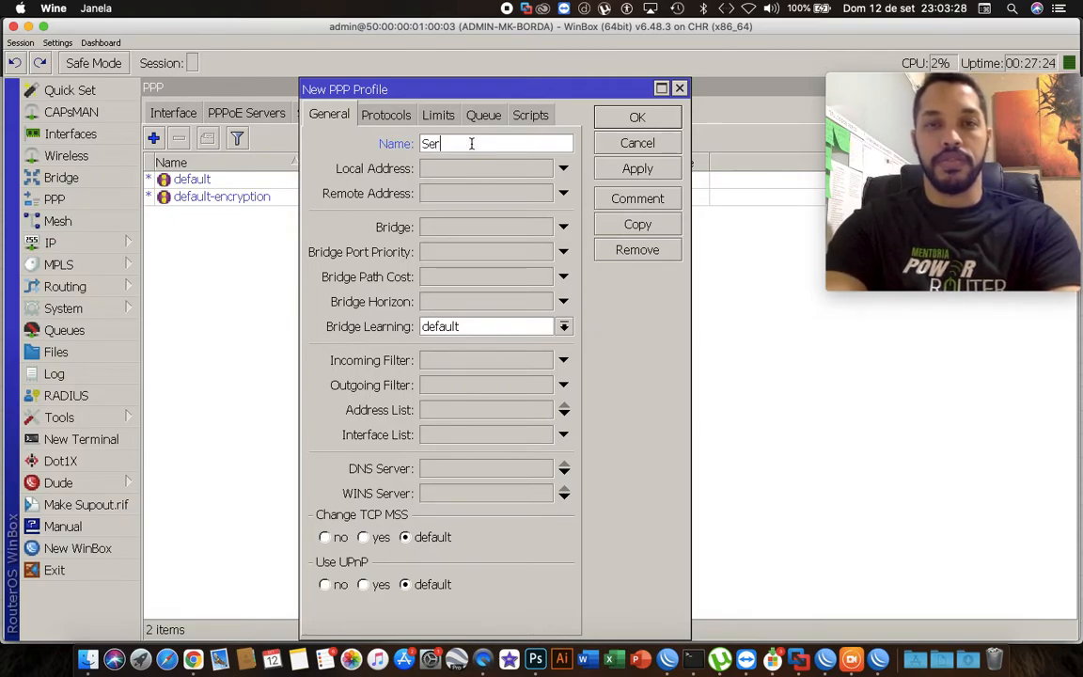
type("ver-PPP")
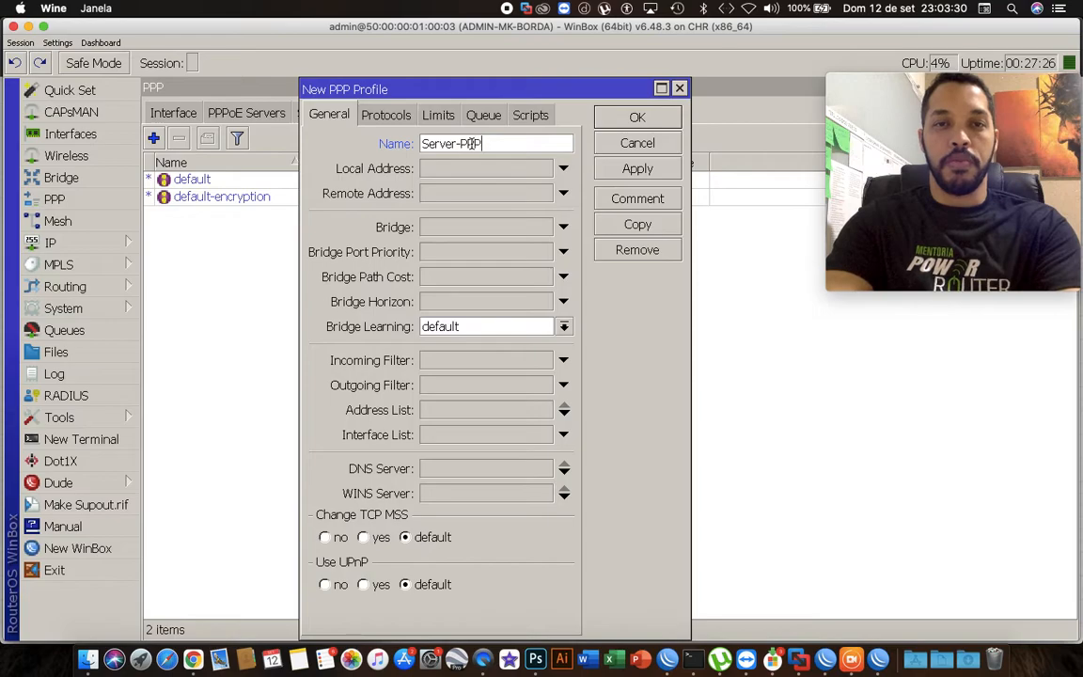
type("oE")
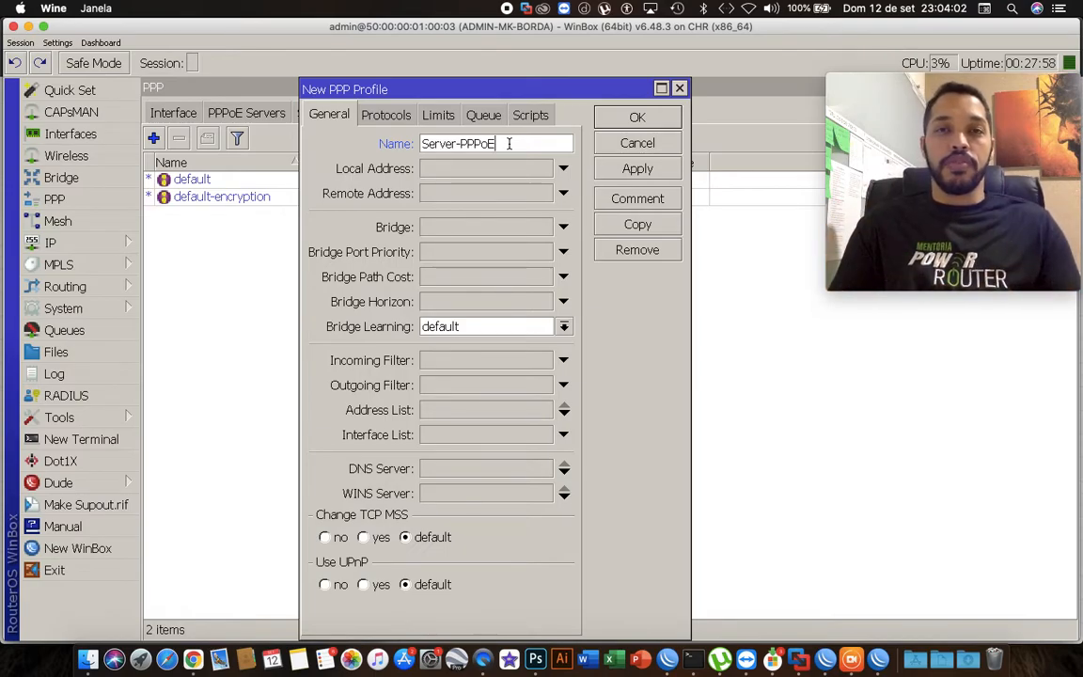
Set the profile's local address to 10.10.0.0 and its remote address to Pool-PPPoE.
left_click(479, 168)
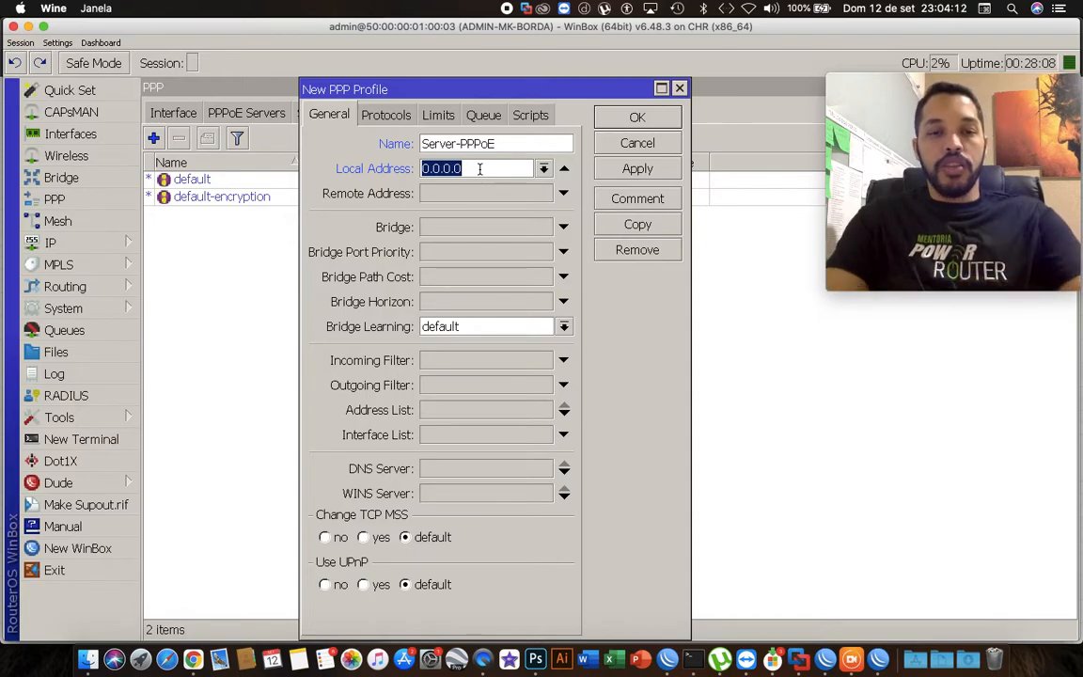
type("10.10.0.0")
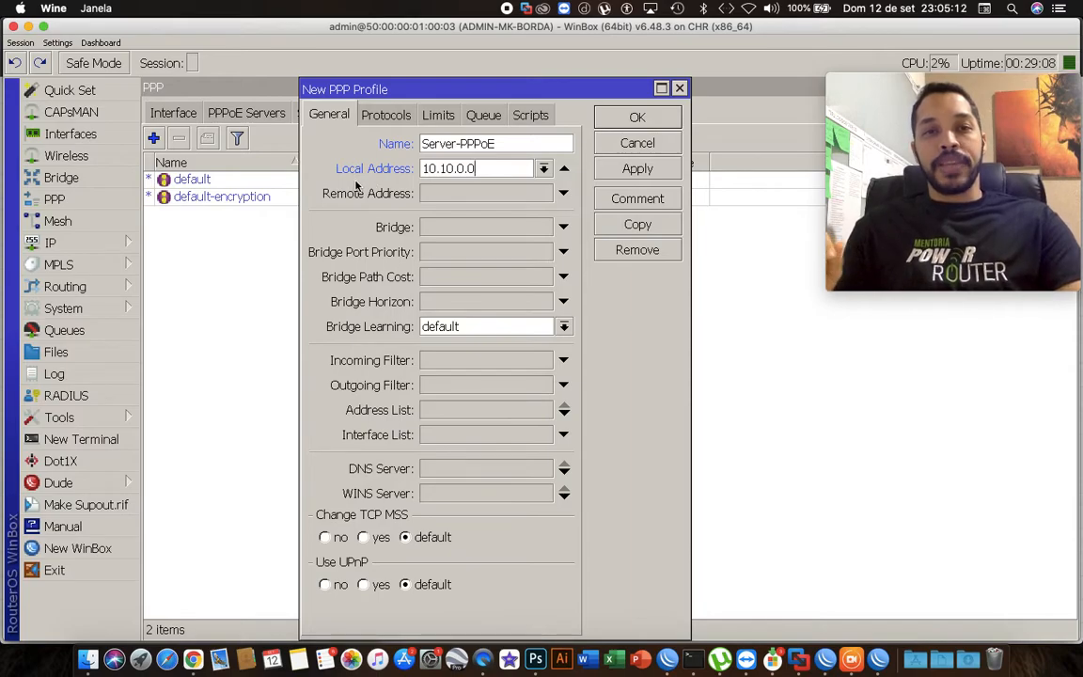
left_click(451, 195)
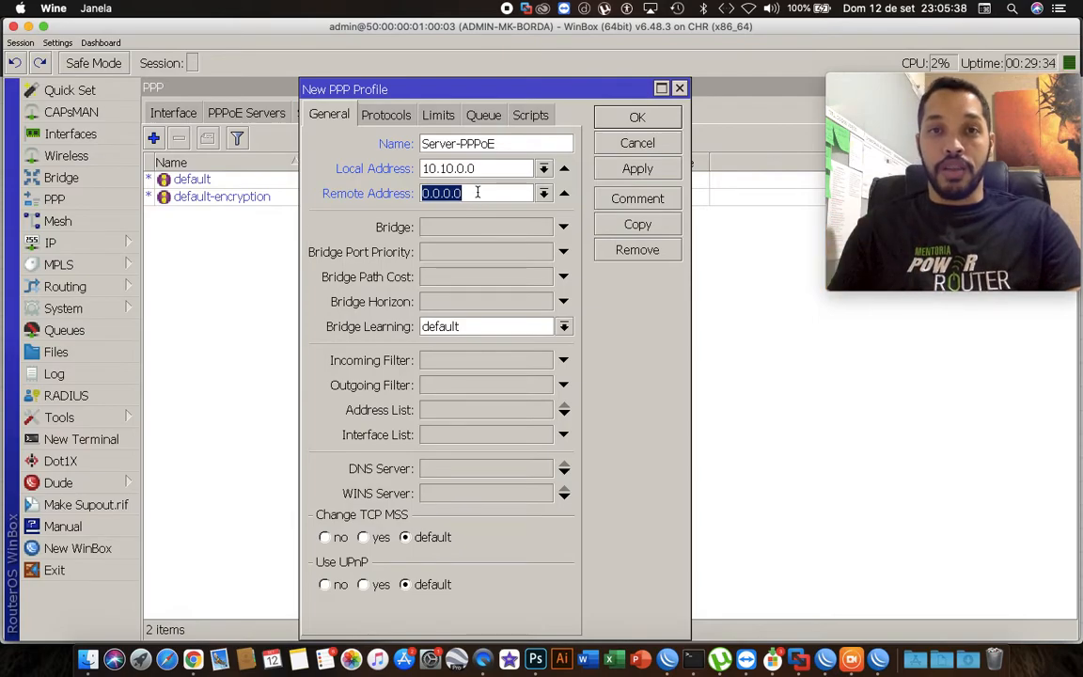
left_click(543, 192)
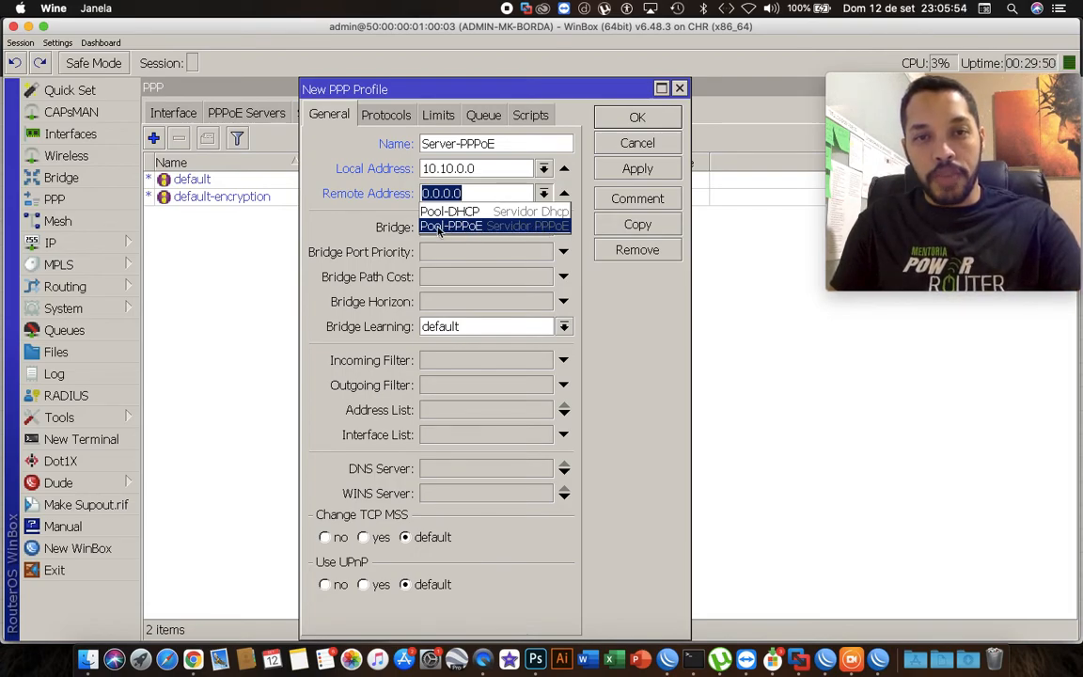
left_click(504, 230)
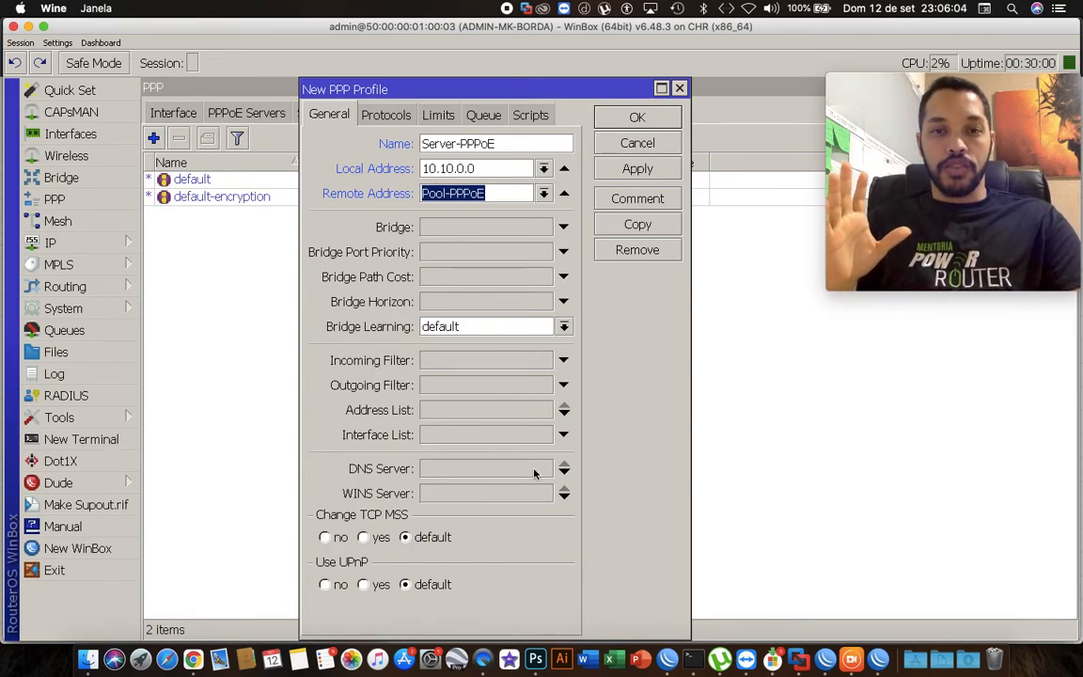
Add DNS servers 8.8.8.8 and 8.8.4.4 to the profile.
left_click(493, 472)
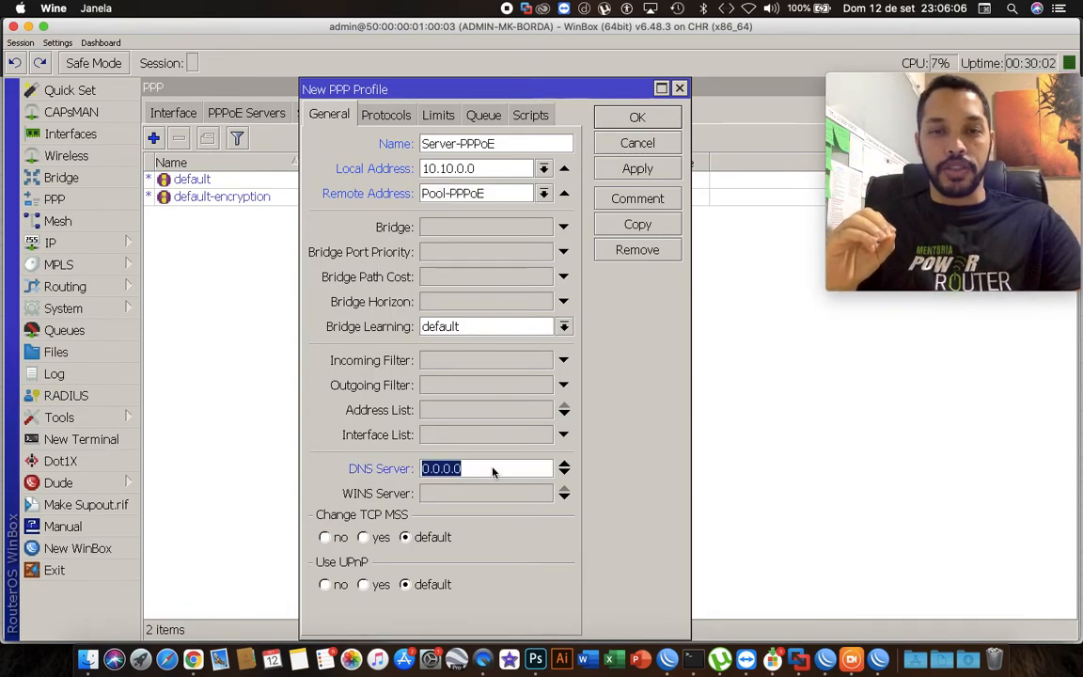
type("8.8.8.8")
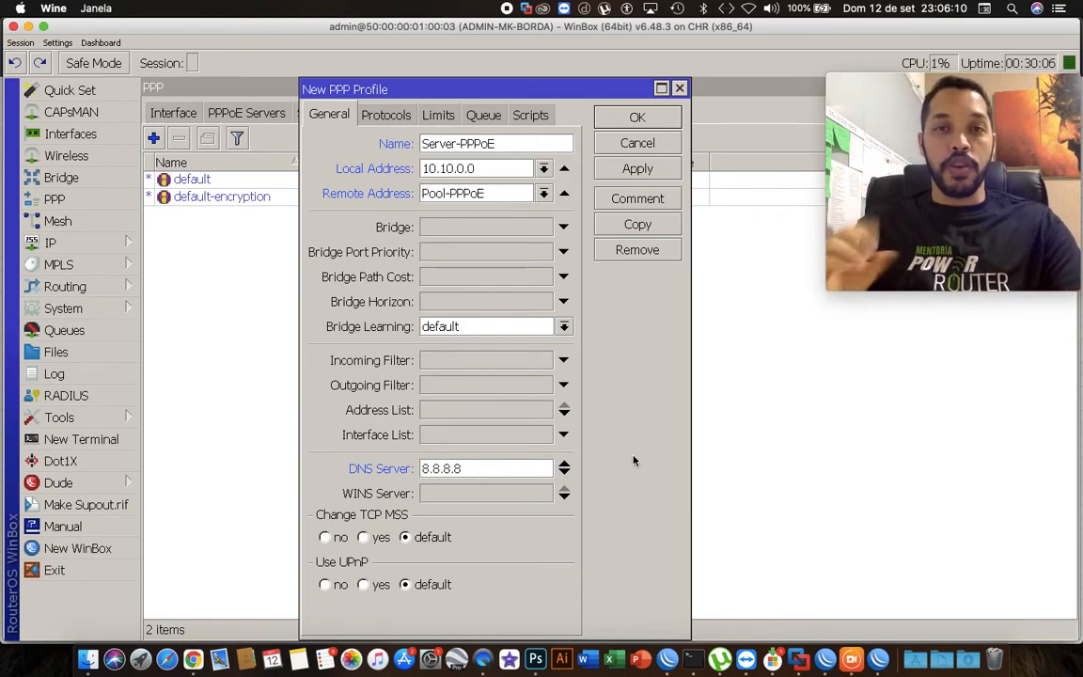
left_click(565, 472)
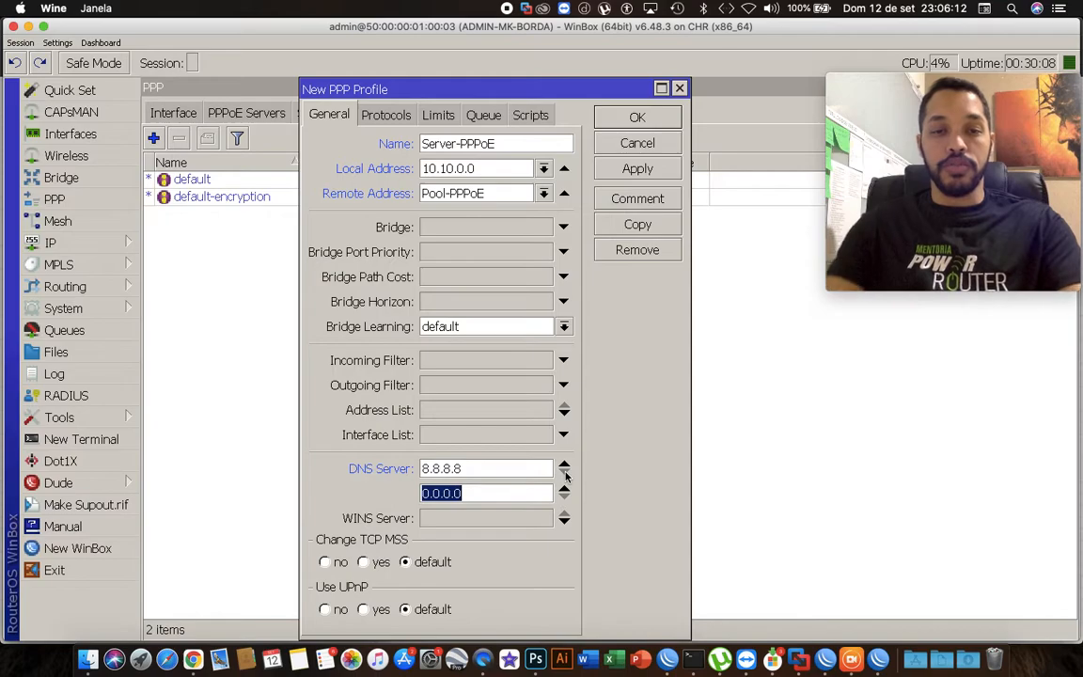
type("8.8.4.4")
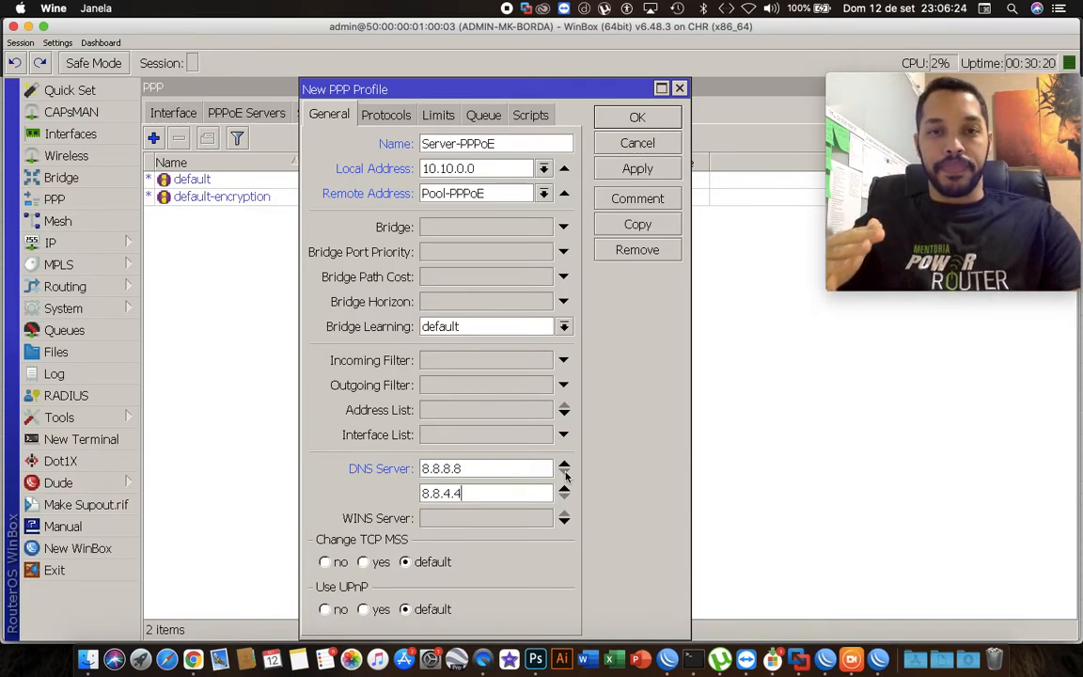
left_click_drag(456, 469, 459, 493)
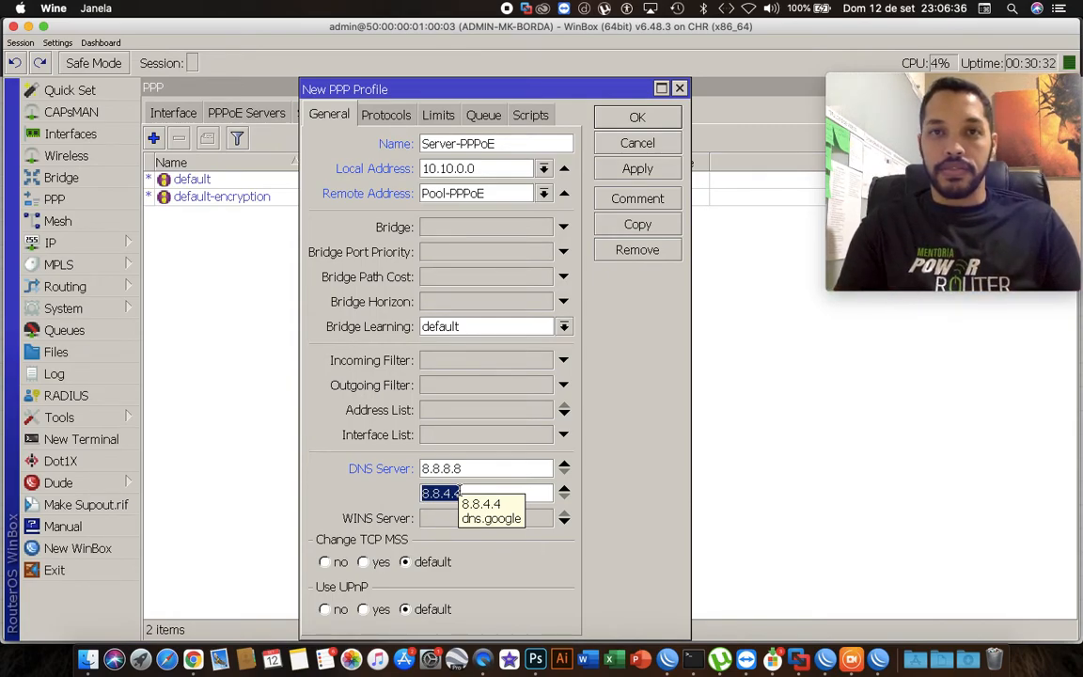
Review the router's DNS settings window.
left_click(71, 247)
left_click(156, 252)
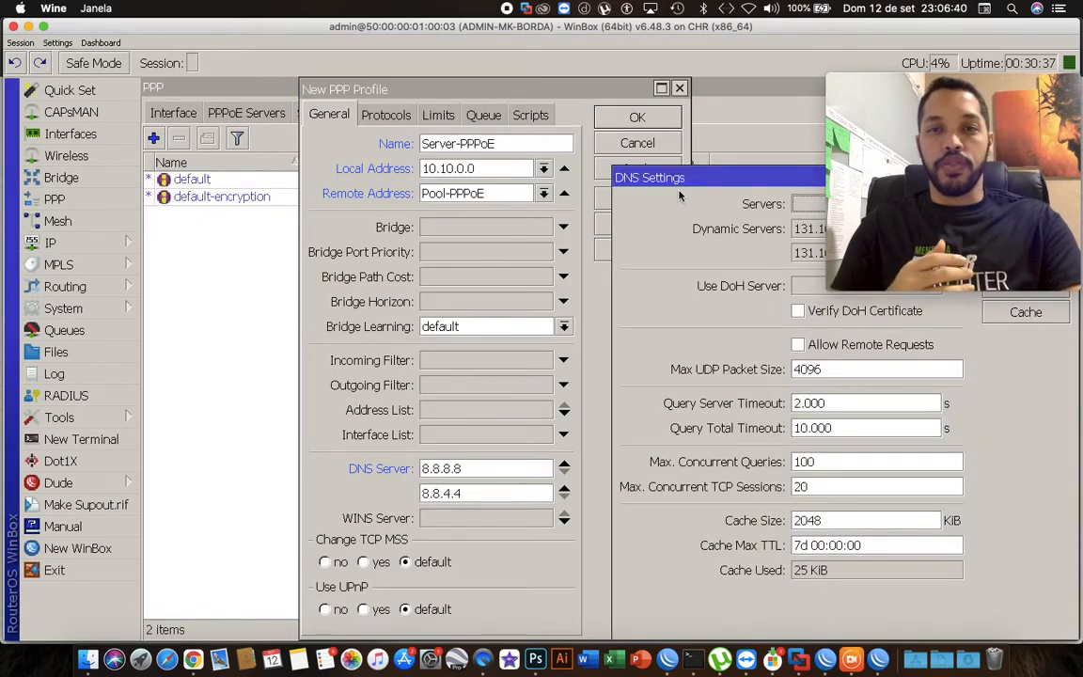
left_click_drag(649, 177, 420, 122)
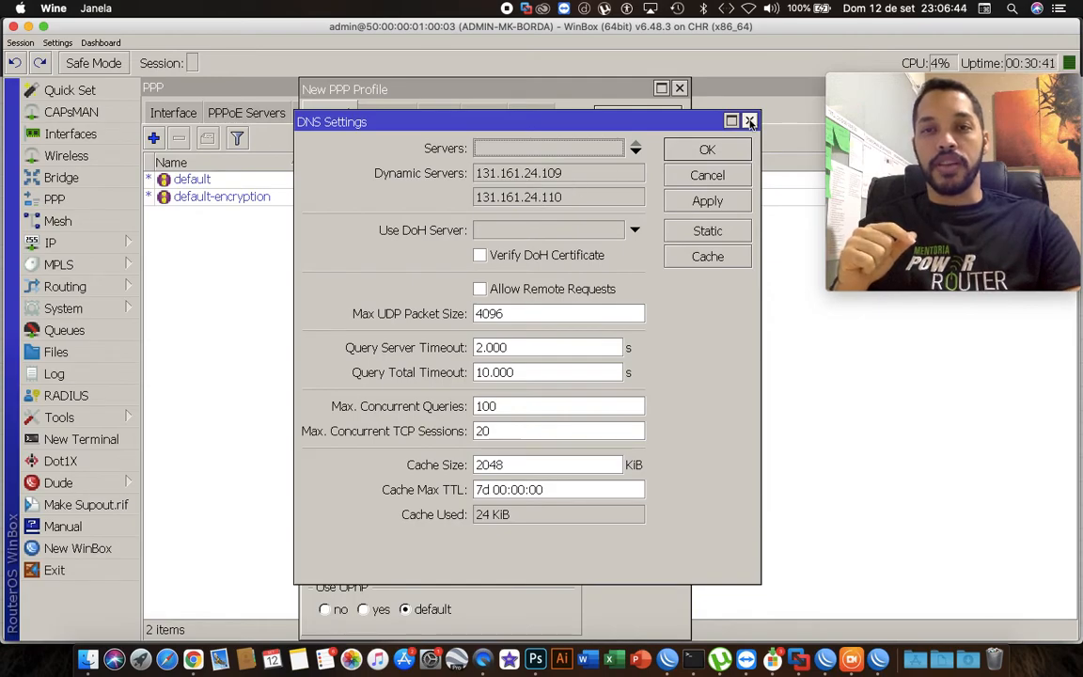
left_click(749, 122)
Remove both DNS server entries from the profile.
left_click(565, 467)
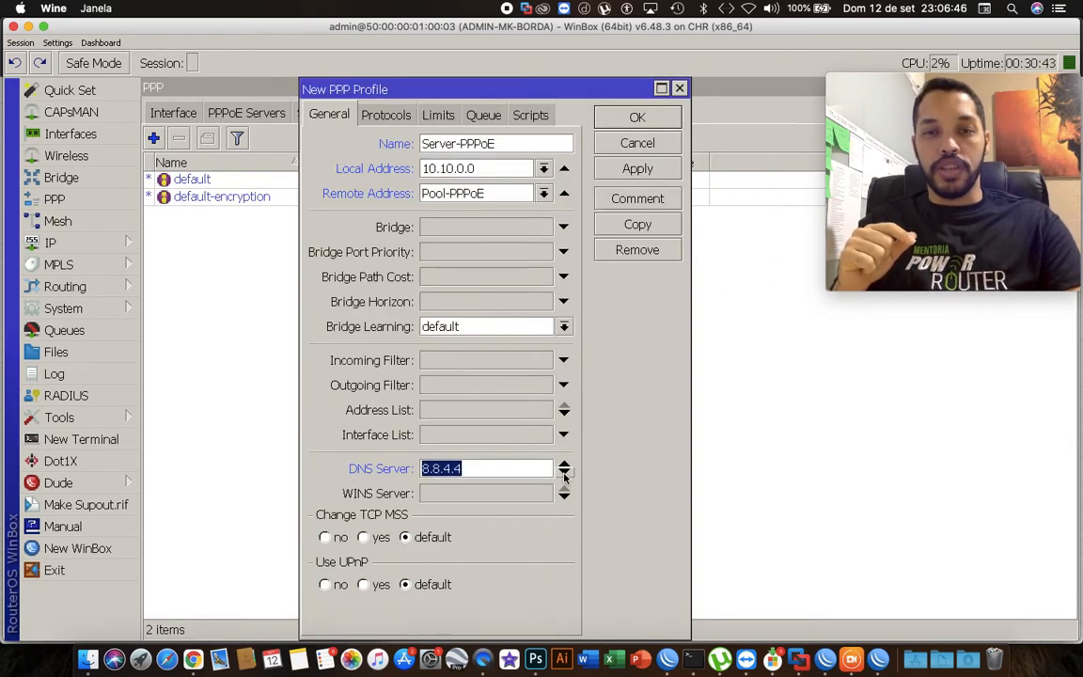
left_click(565, 478)
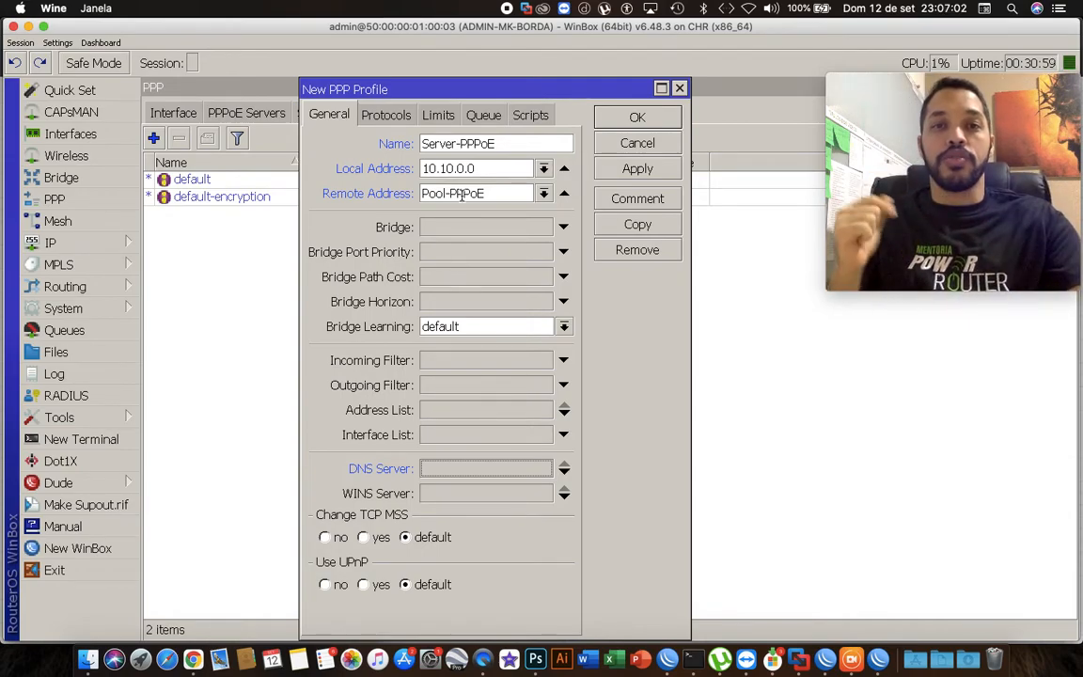
Apply and save the Server-PPPoE profile.
left_click(505, 145)
left_click(490, 193)
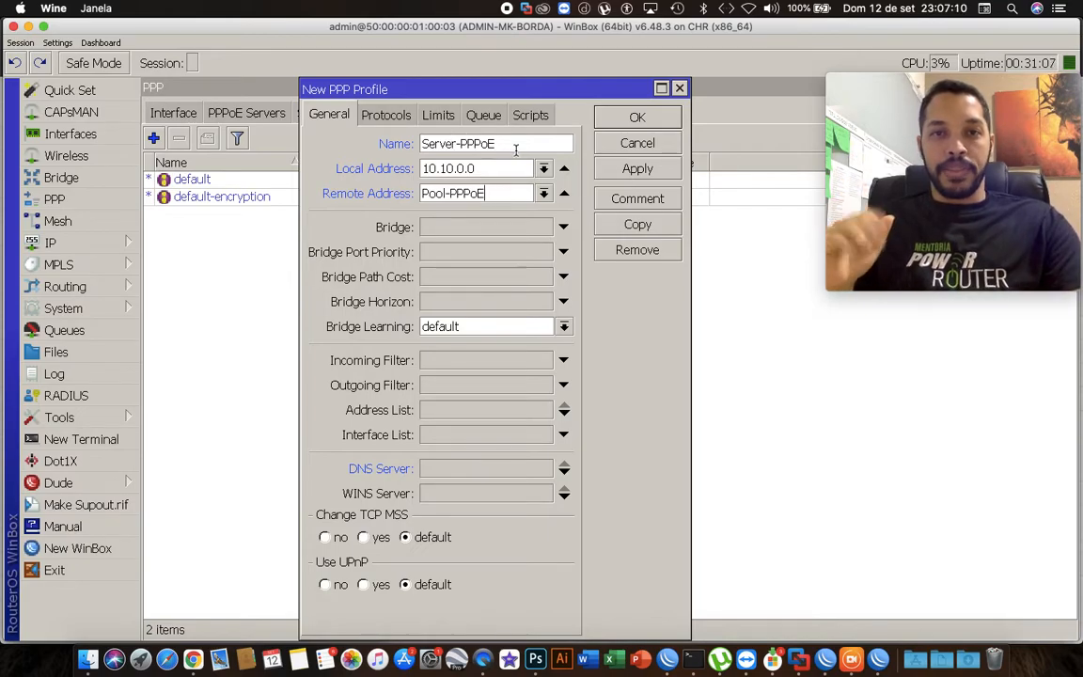
left_click(622, 170)
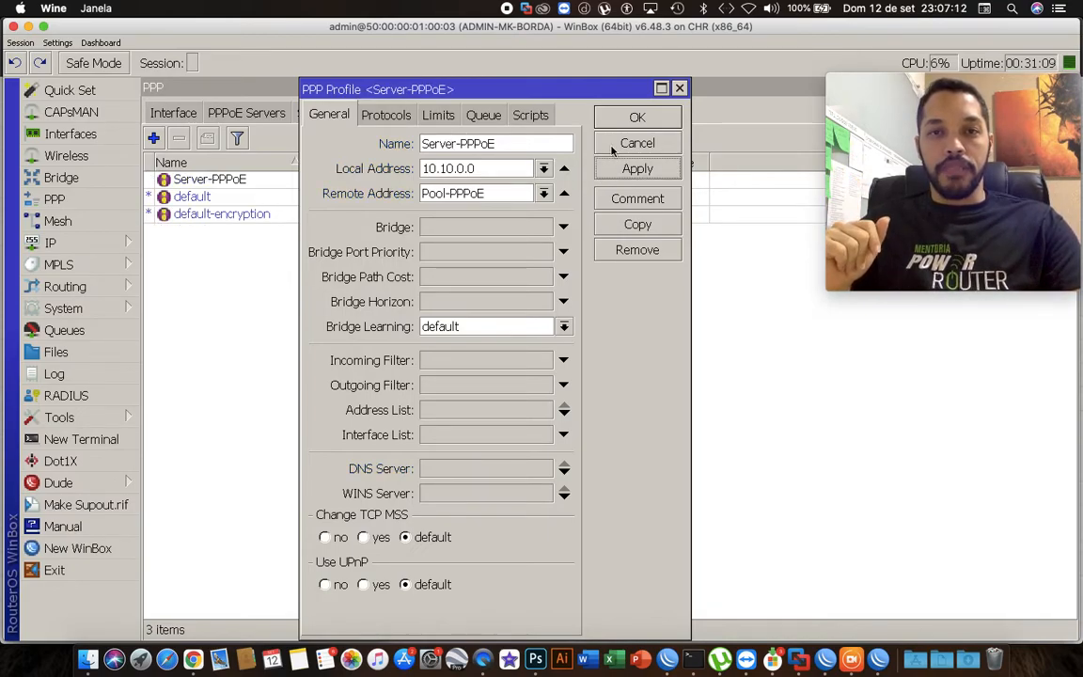
left_click(636, 119)
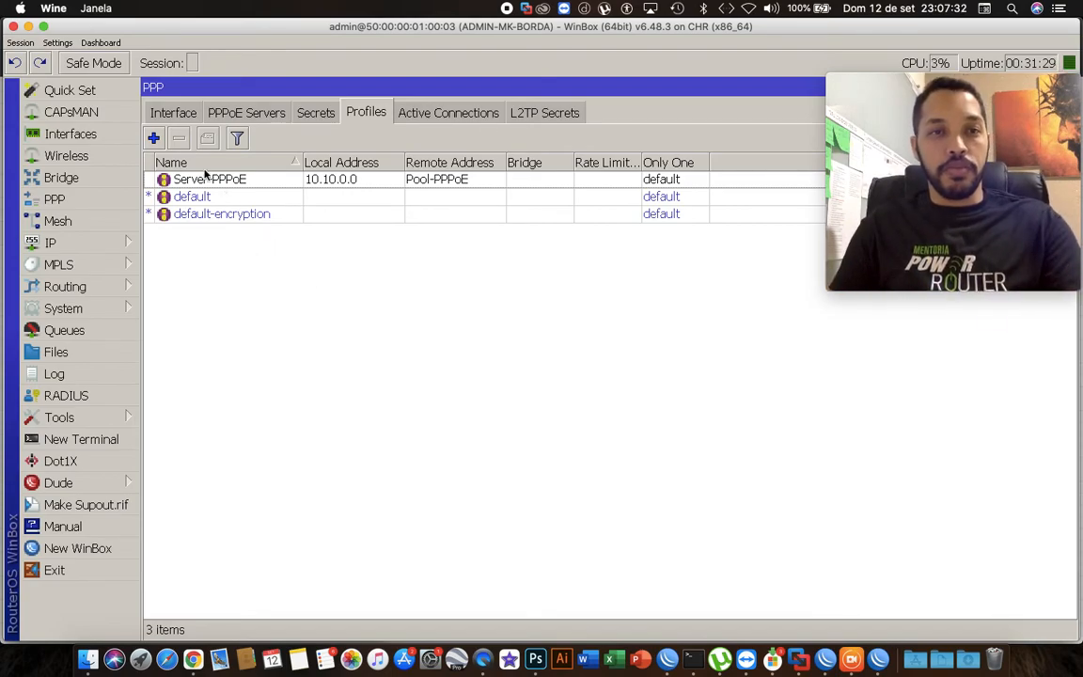
Add another PPP profile named Cliente-100M.
left_click(156, 140)
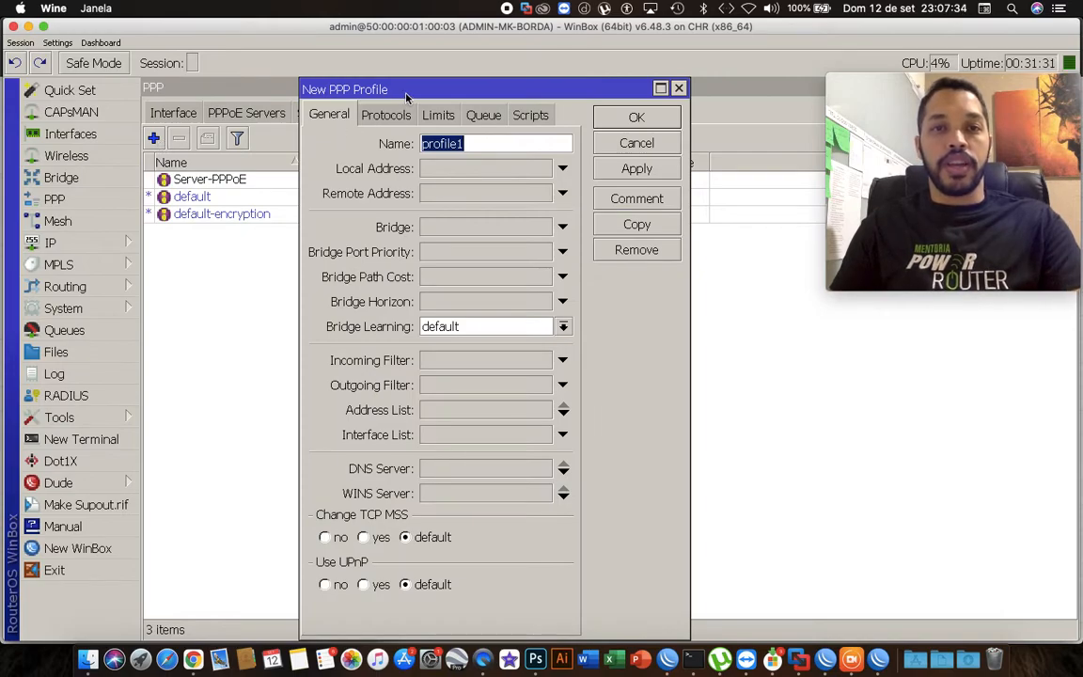
left_click_drag(408, 94, 429, 93)
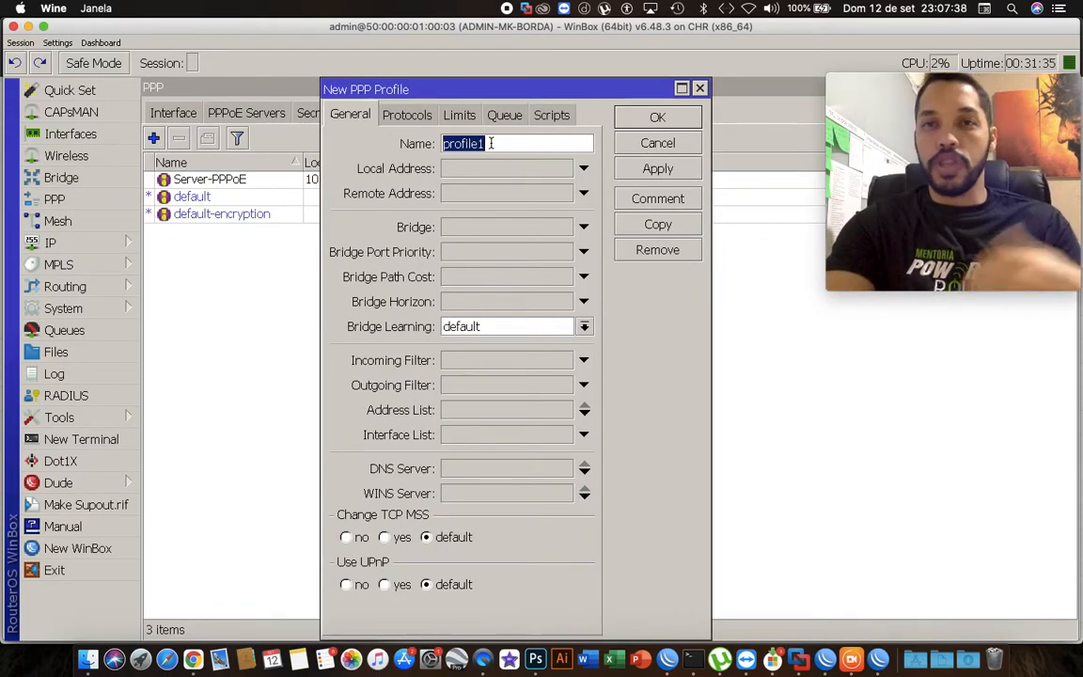
type("Client")
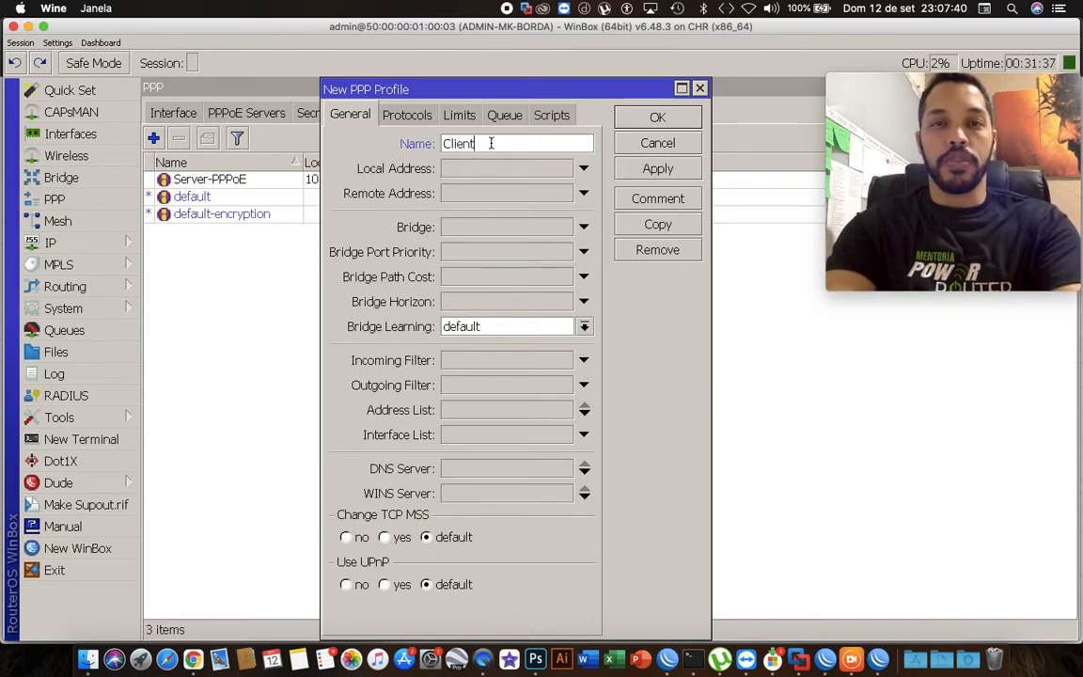
type("e-100M")
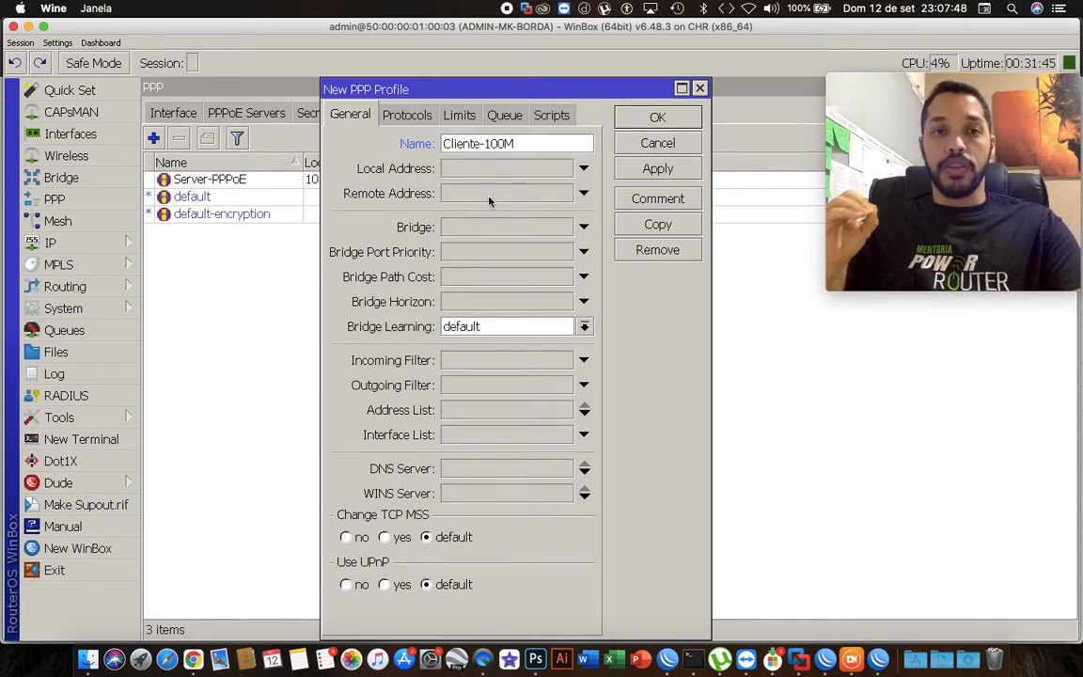
Set the Cliente-100M profile's rate limit to 100M/100M.
left_click(470, 127)
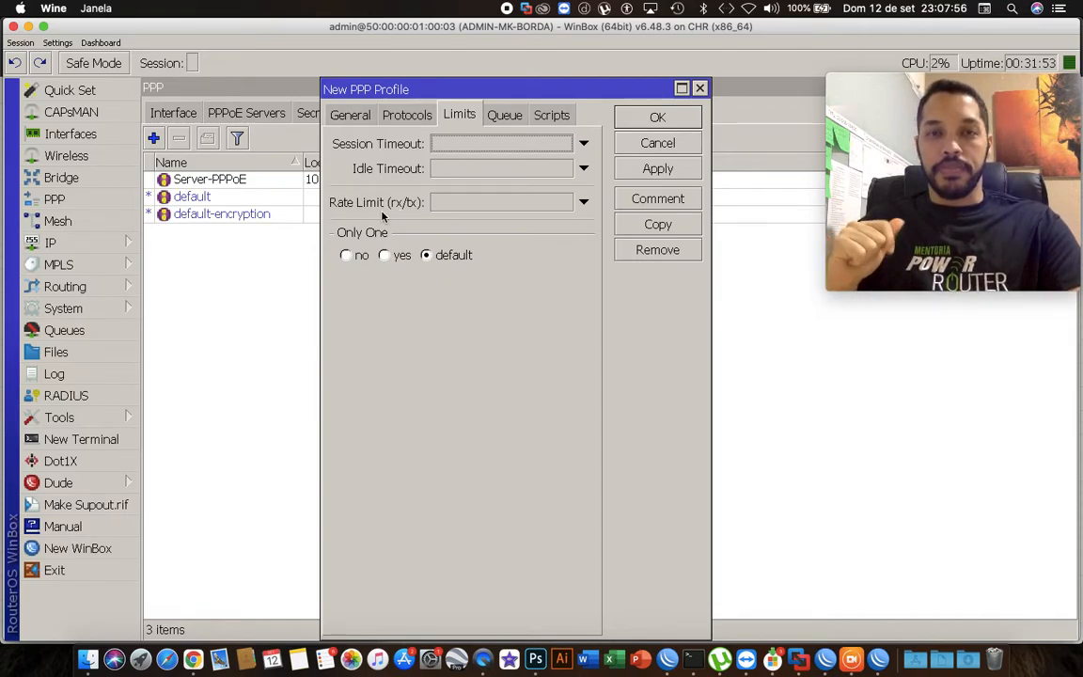
left_click(442, 205)
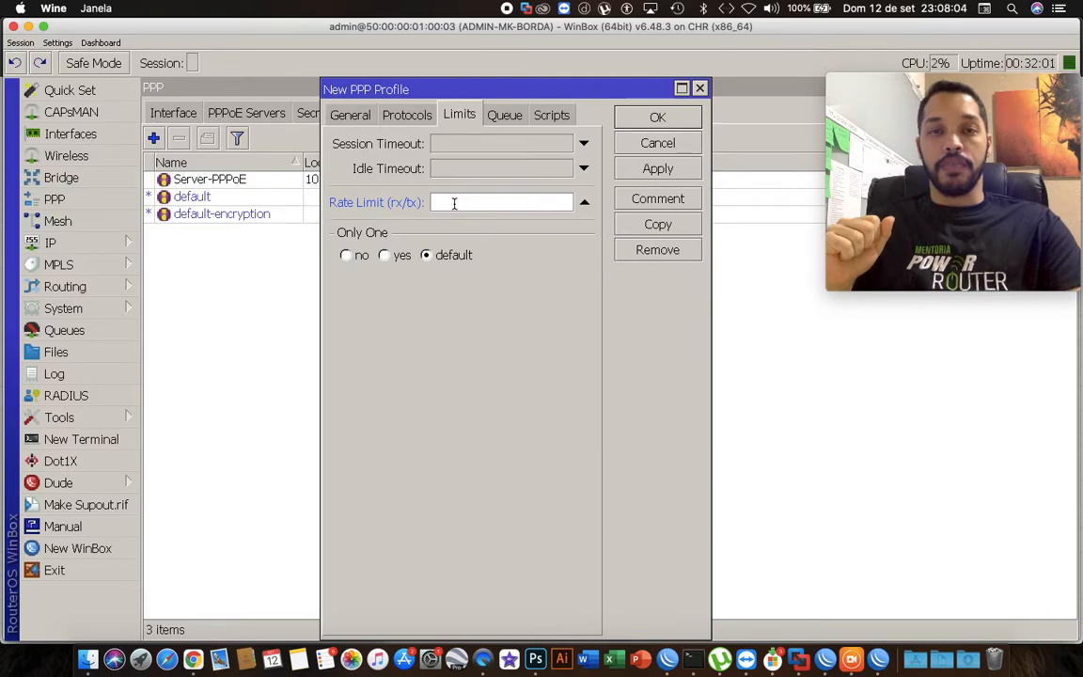
type("1")
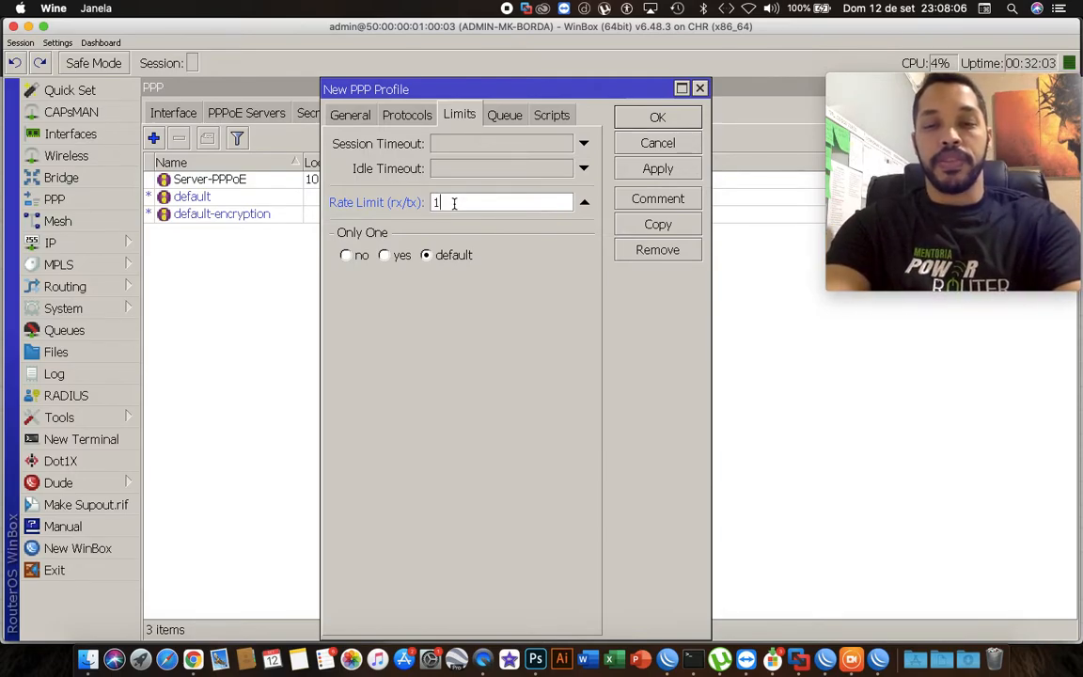
type("00M/100M")
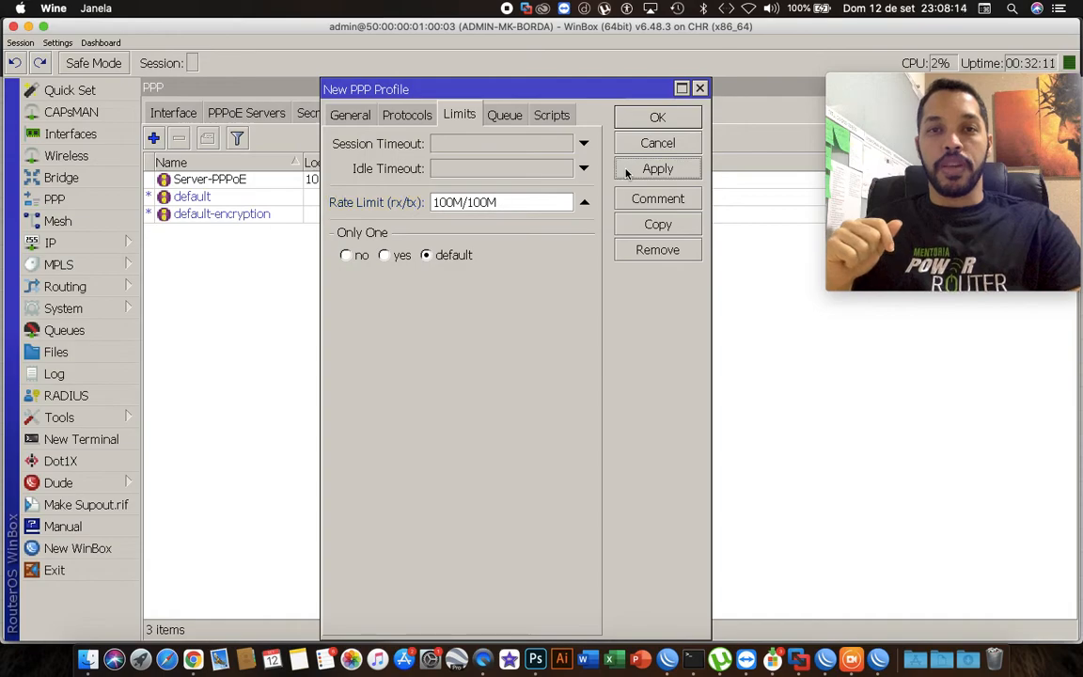
Apply and save the Cliente-100M profile.
left_click(656, 170)
left_click(656, 117)
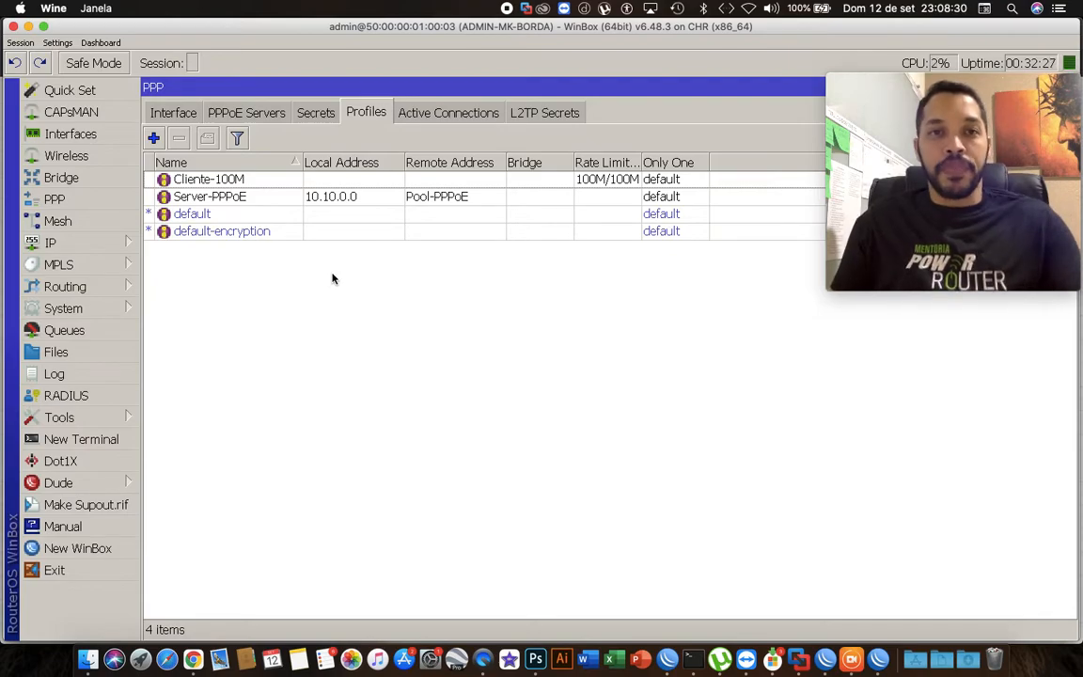
Add a new PPP secret and enter the client's username and password.
left_click(314, 113)
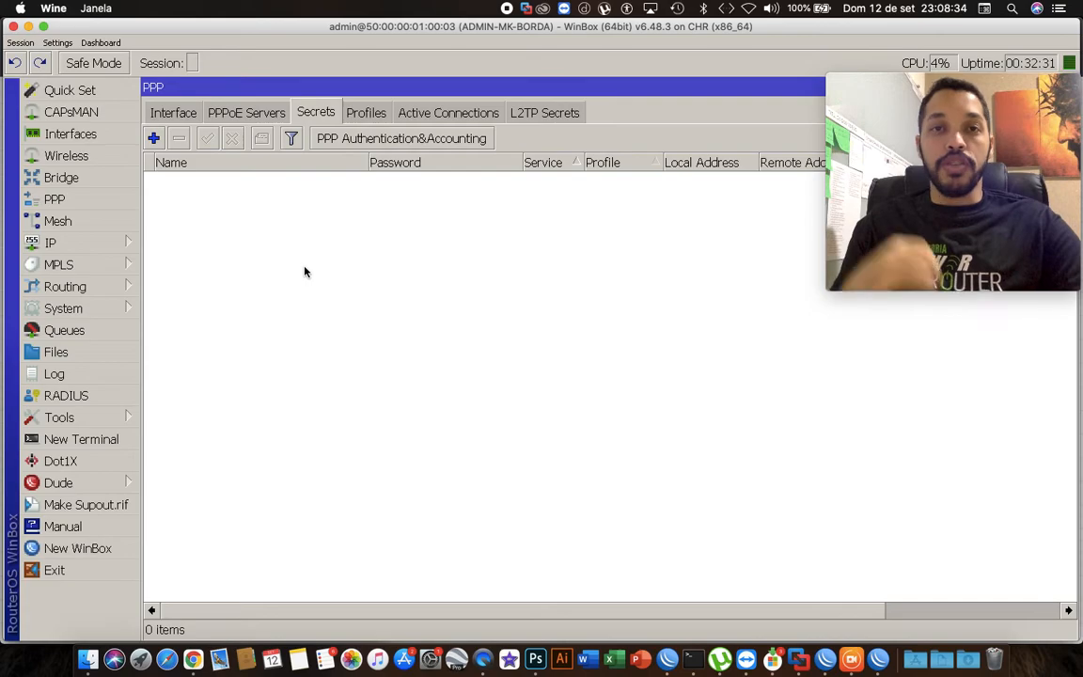
left_click(153, 139)
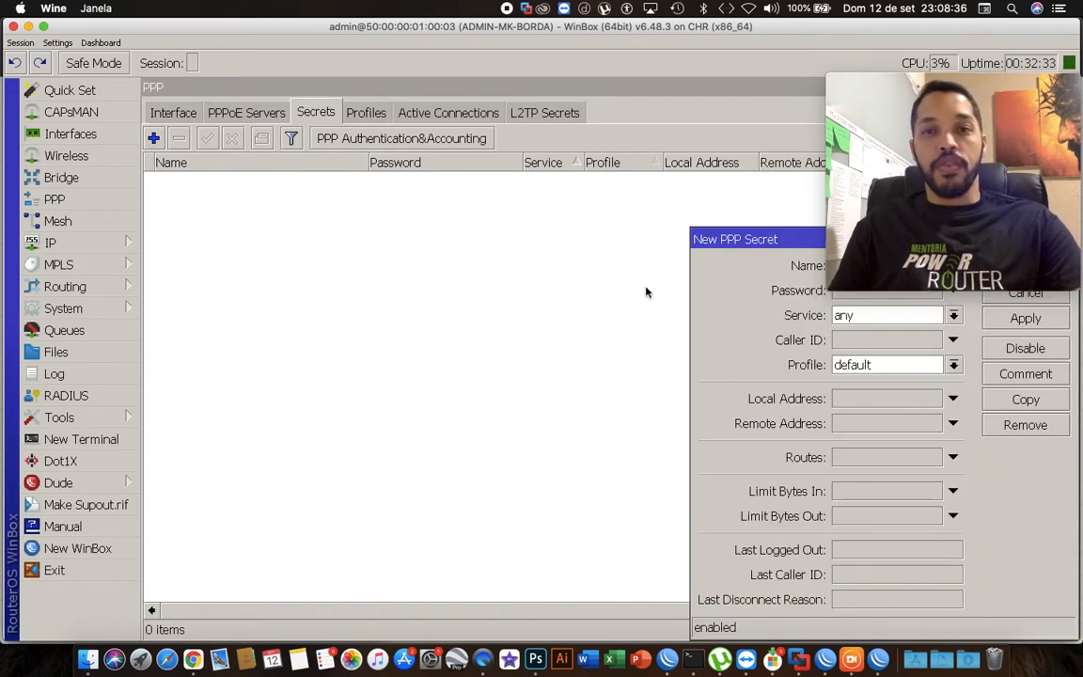
left_click_drag(696, 236, 306, 179)
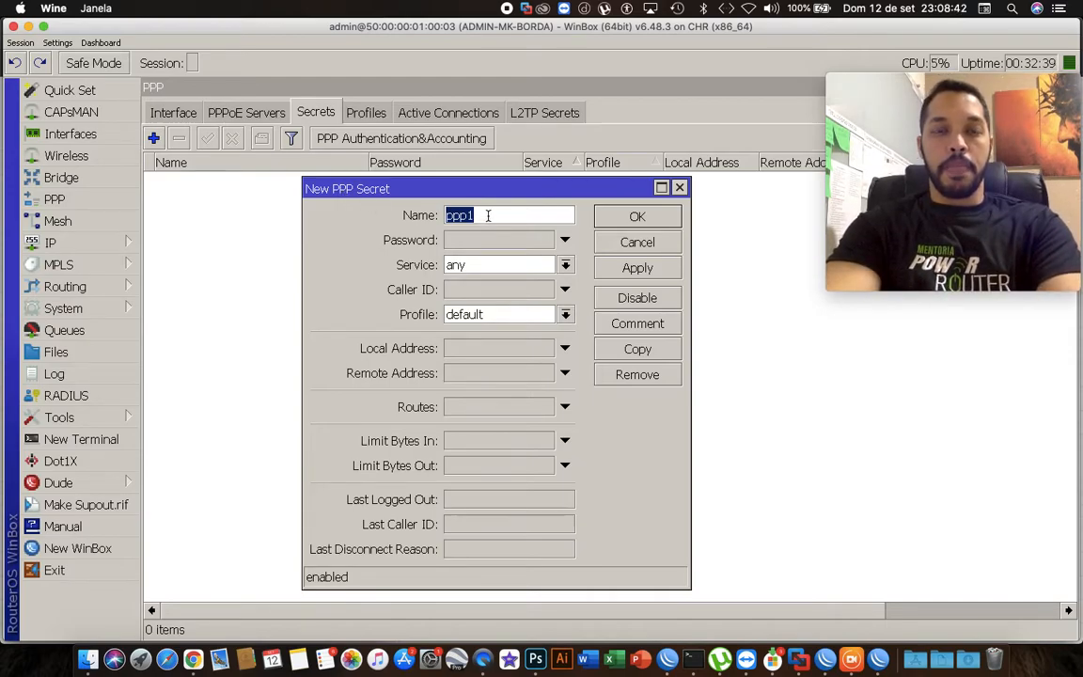
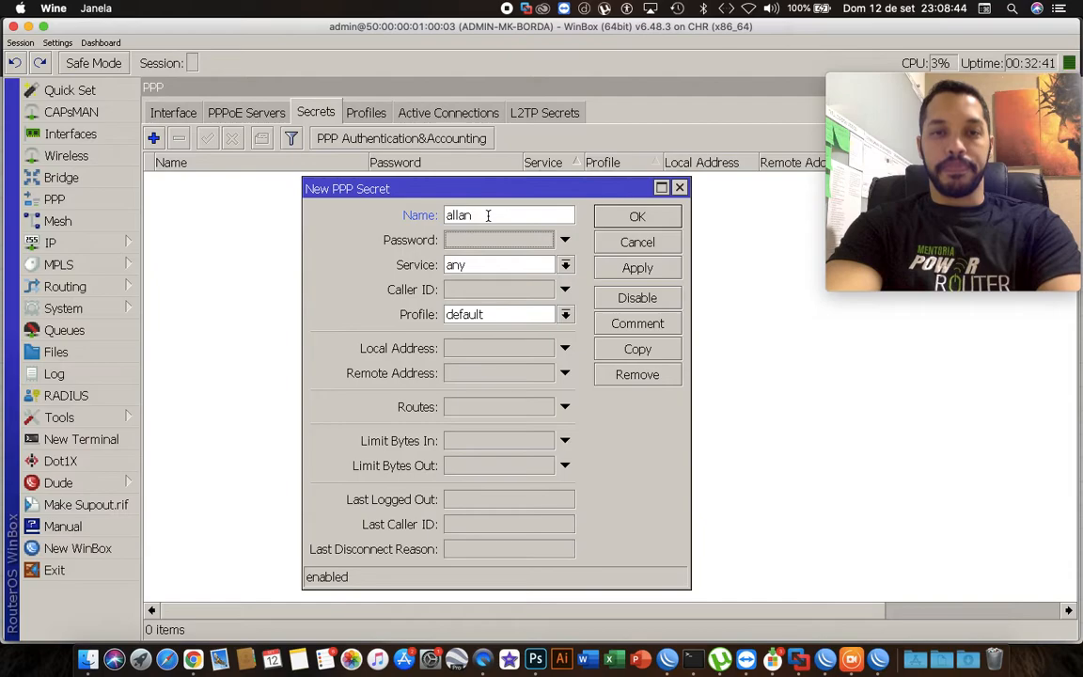
key("Tab")
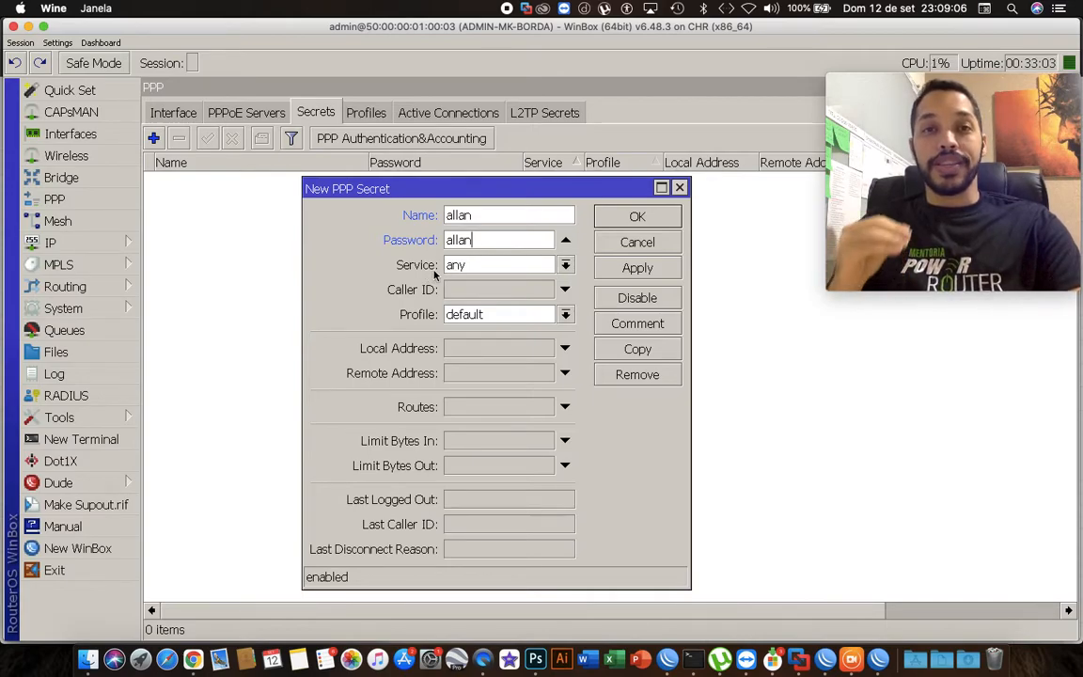
Set the secret's service to pppoe and its profile to Cliente-100M.
left_click(487, 266)
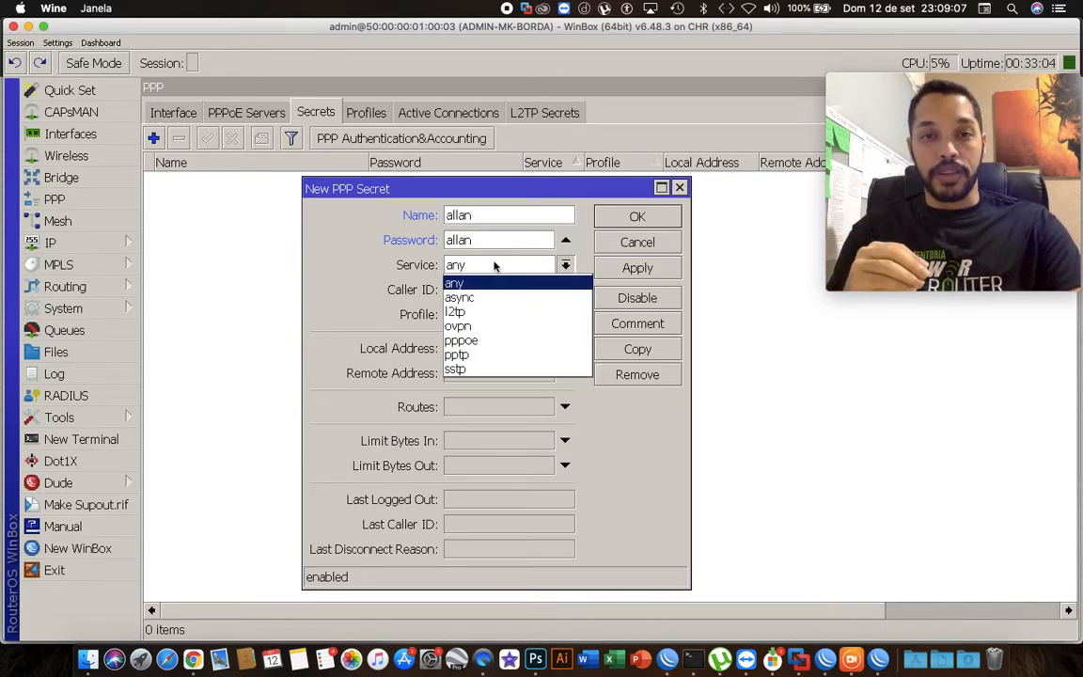
left_click(491, 341)
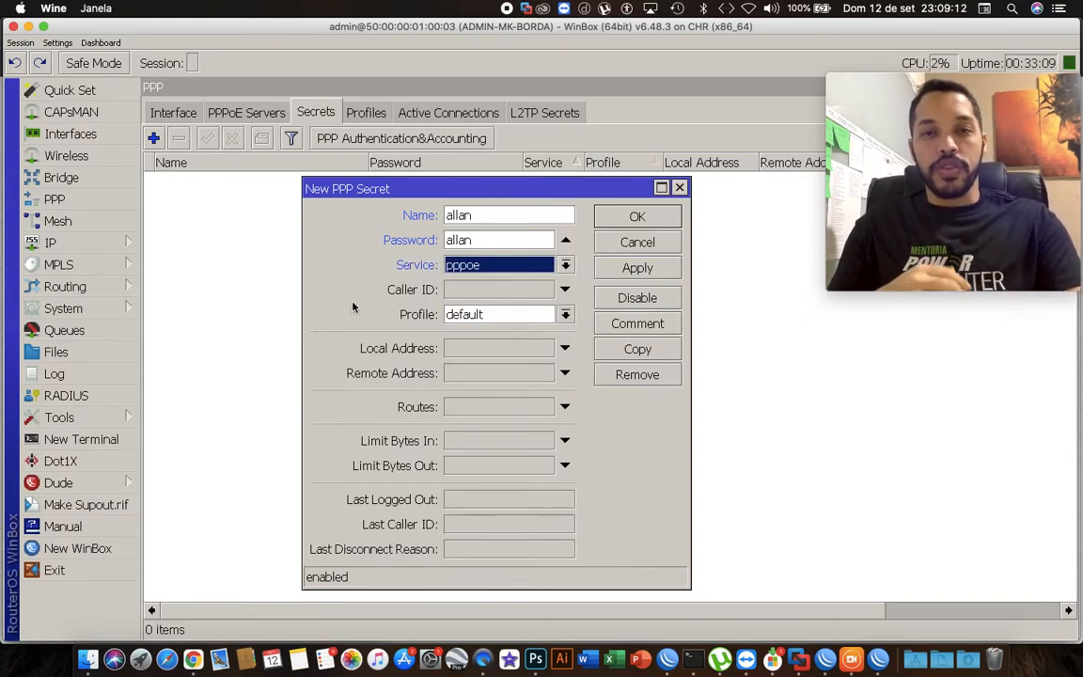
left_click(457, 268)
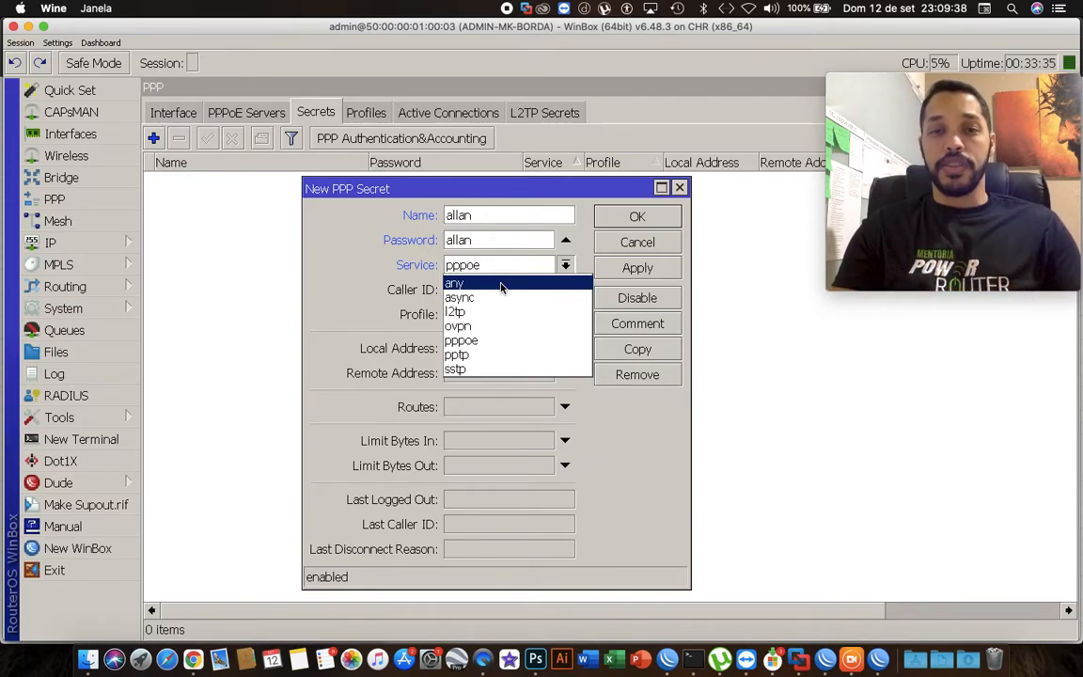
left_click(495, 340)
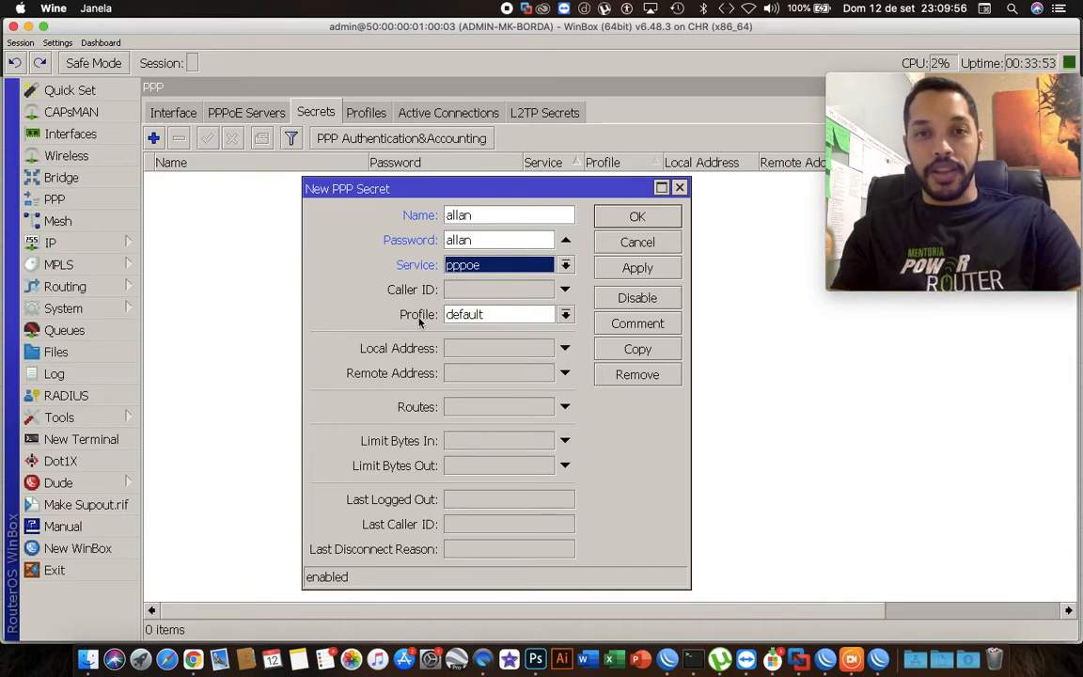
left_click(481, 316)
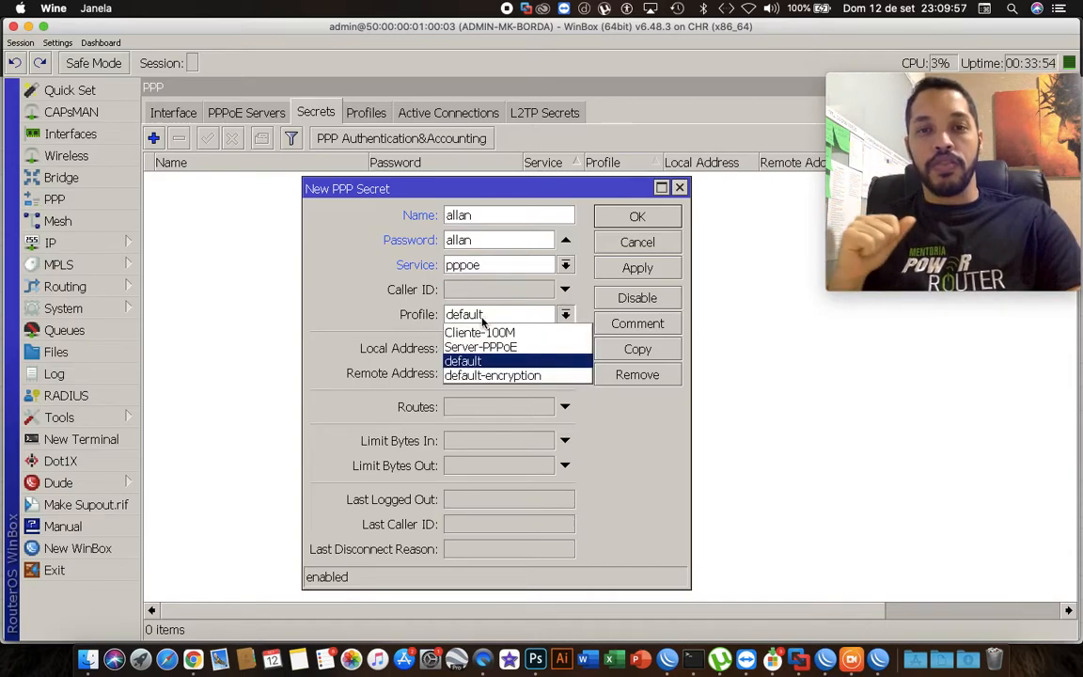
left_click(534, 335)
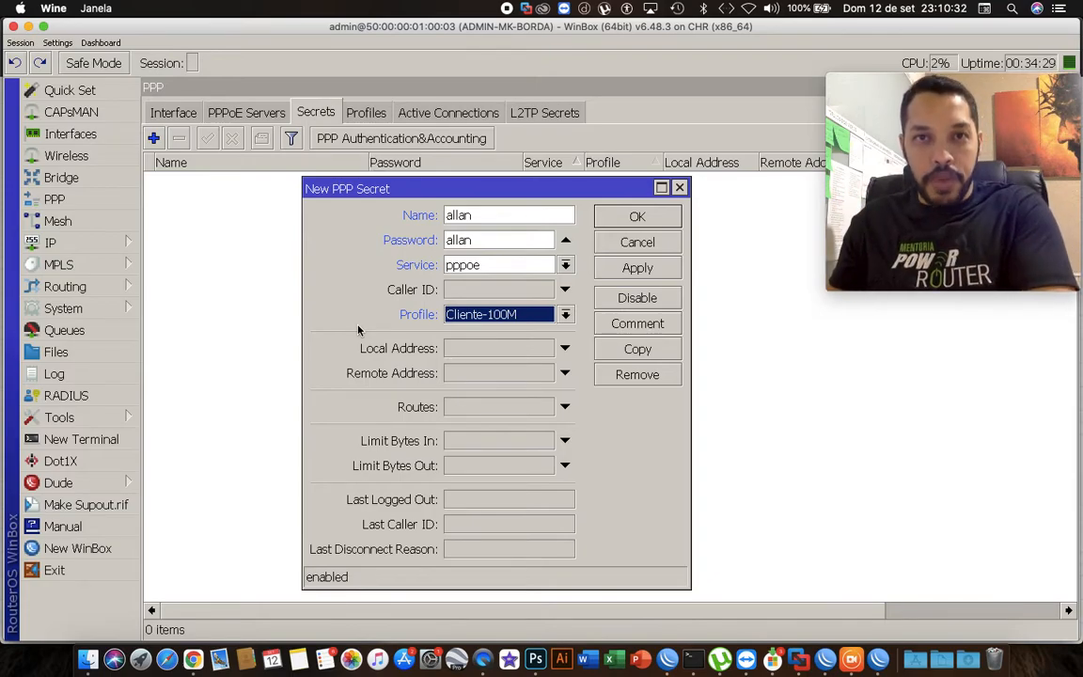
left_click(475, 374)
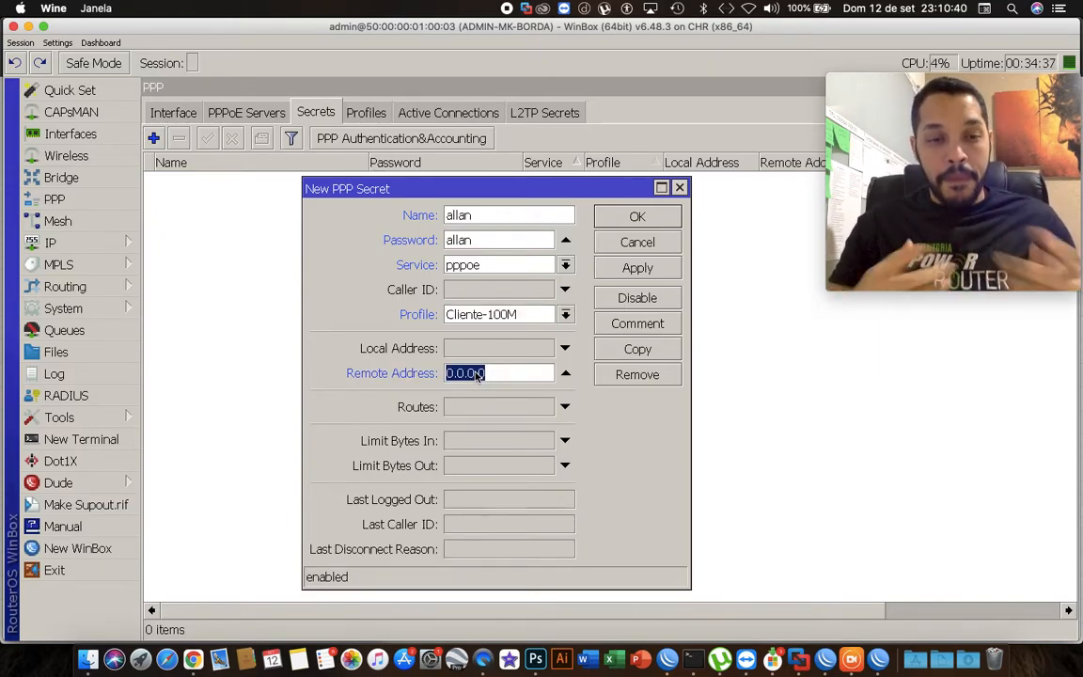
type("10.1")
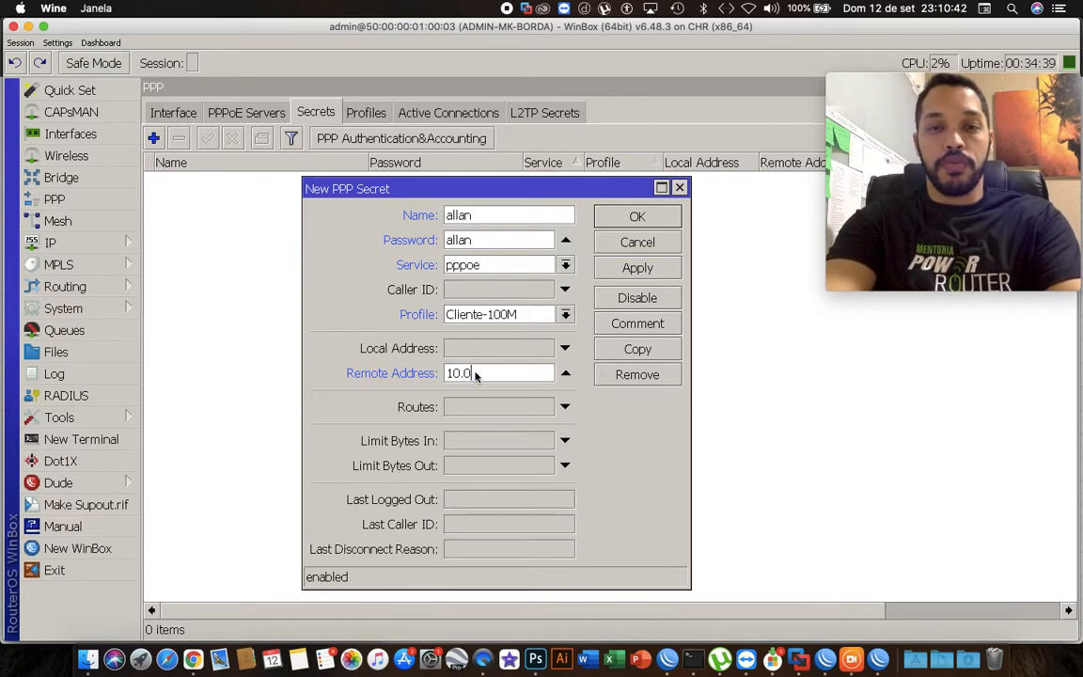
type("0")
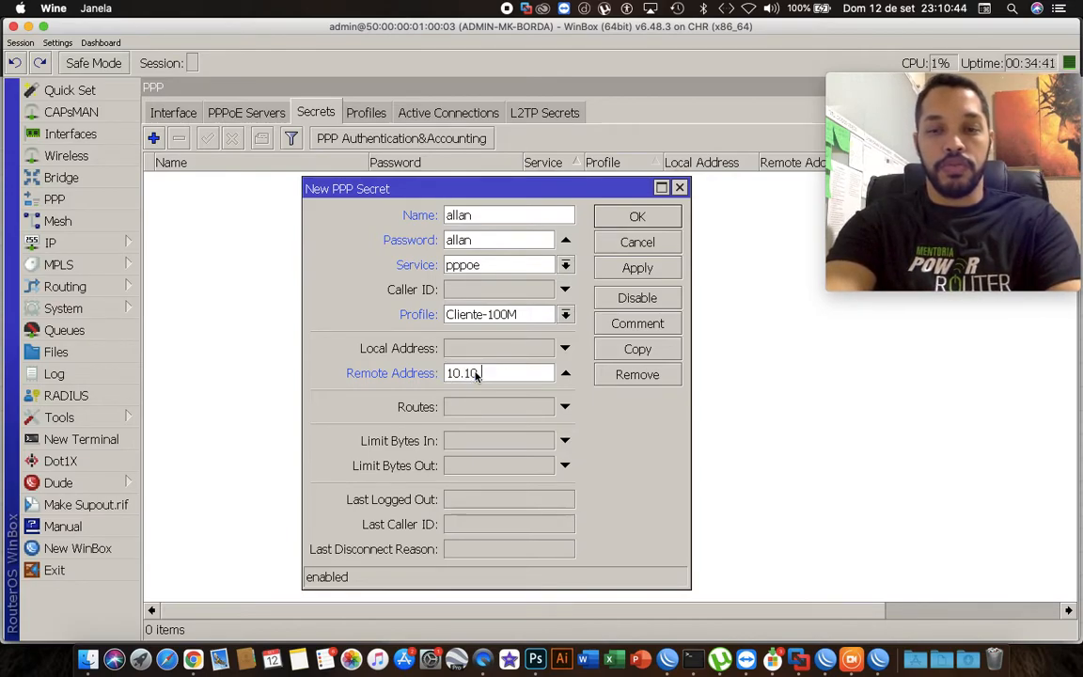
type(".3.1")
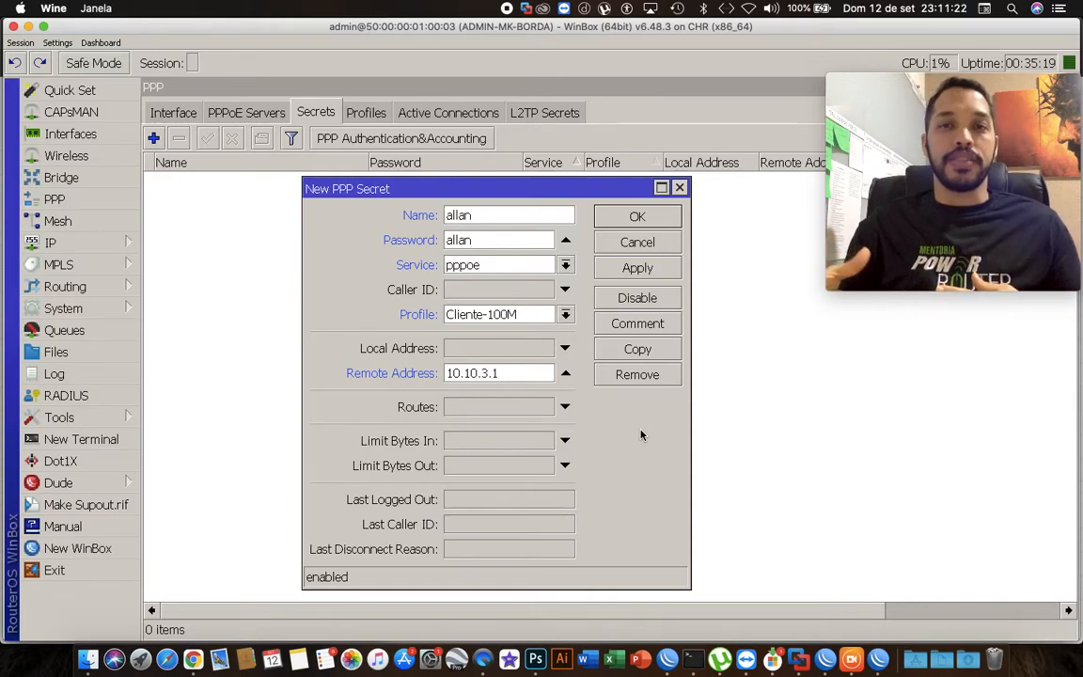
left_click(565, 373)
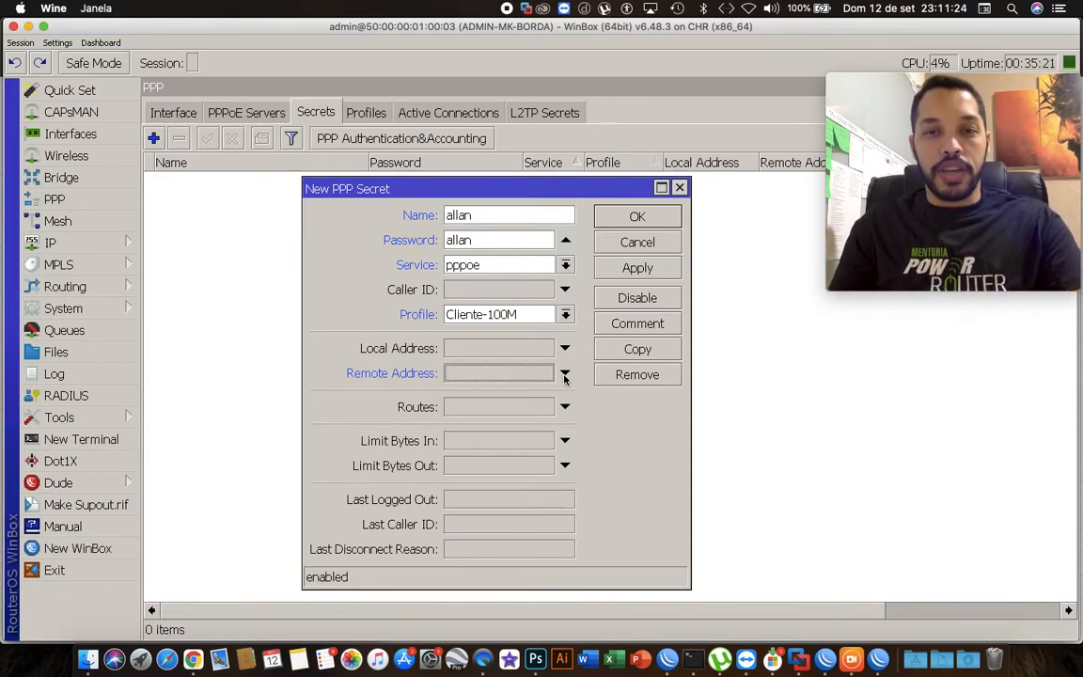
Apply and save the PPP secret.
left_click(620, 270)
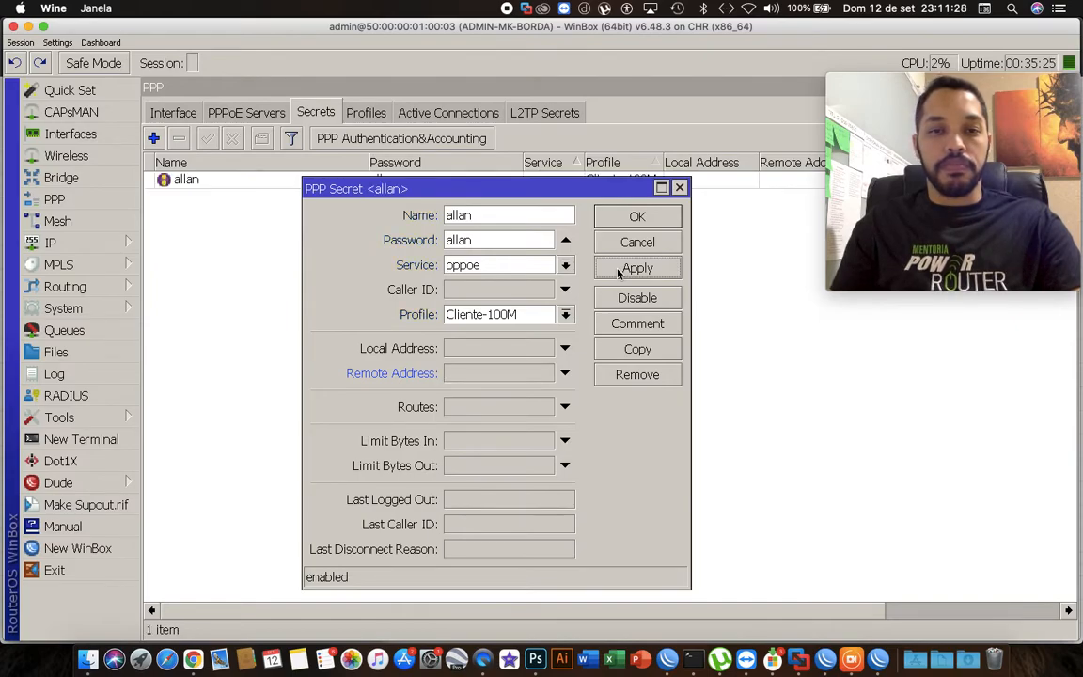
left_click(628, 219)
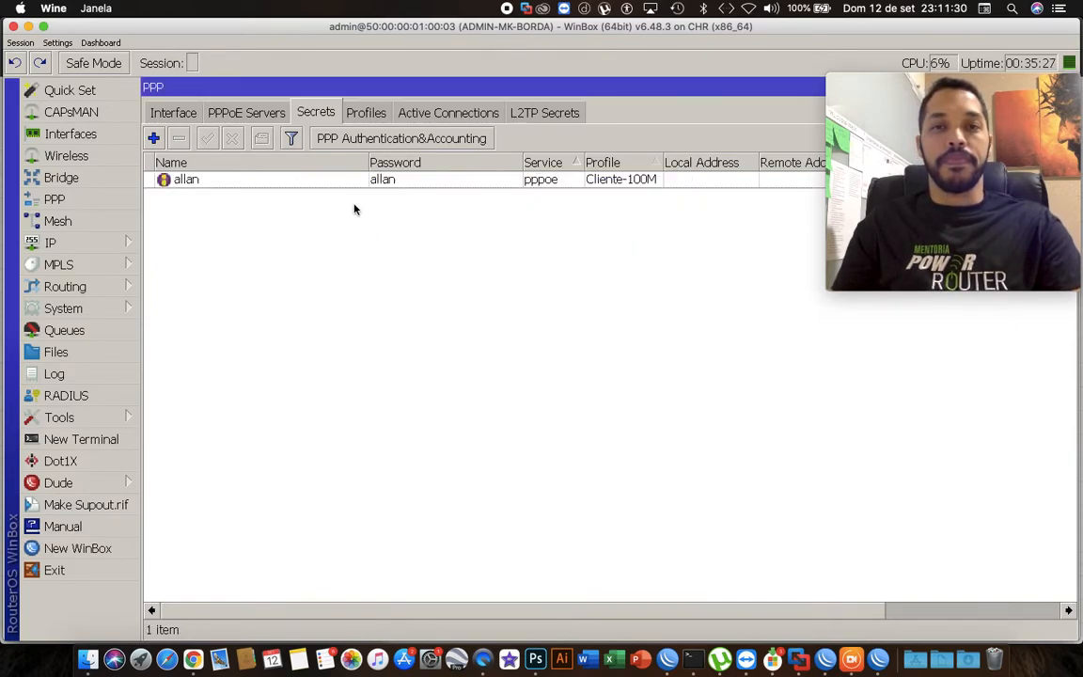
Add a new PPPoE service named Server1 on interface ether3.
left_click(242, 114)
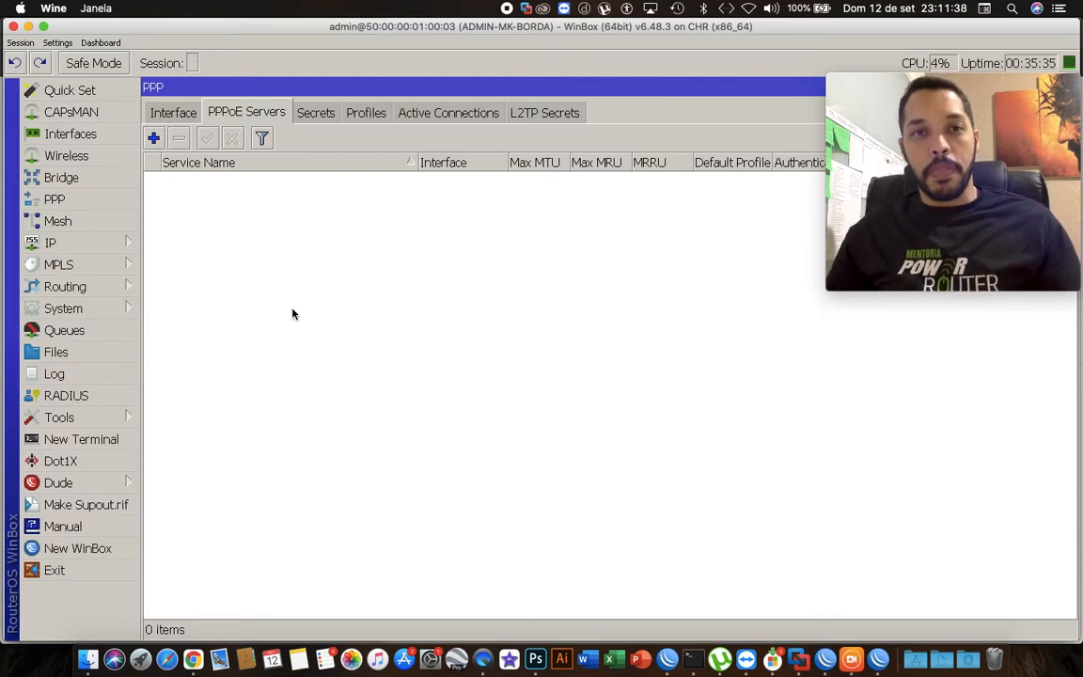
left_click(154, 138)
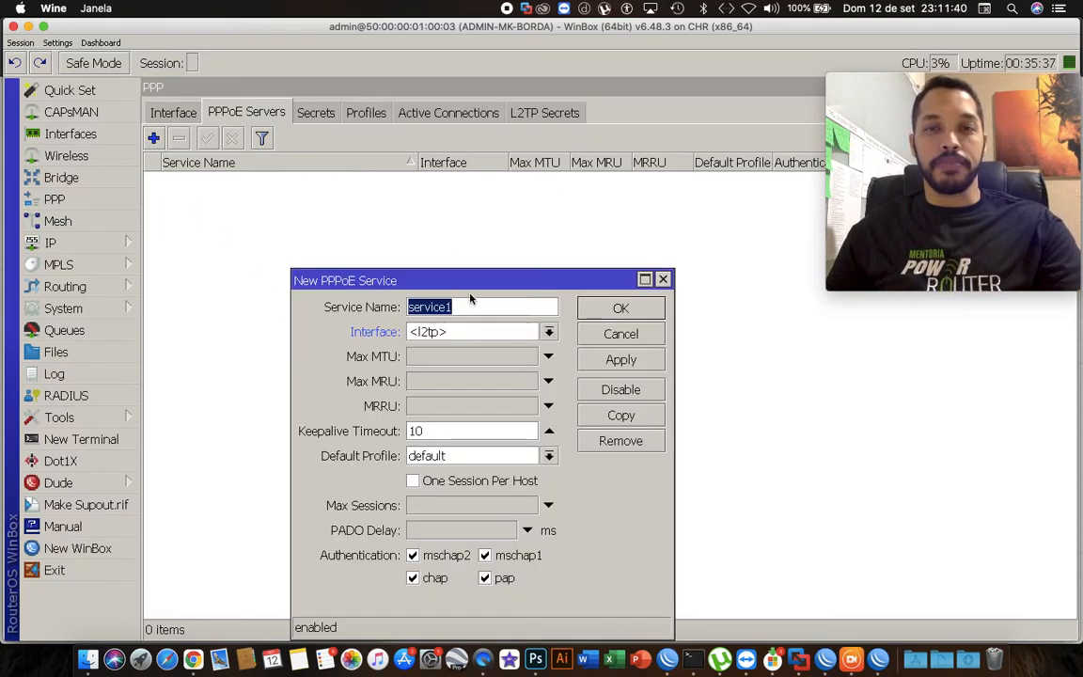
left_click_drag(472, 281, 494, 187)
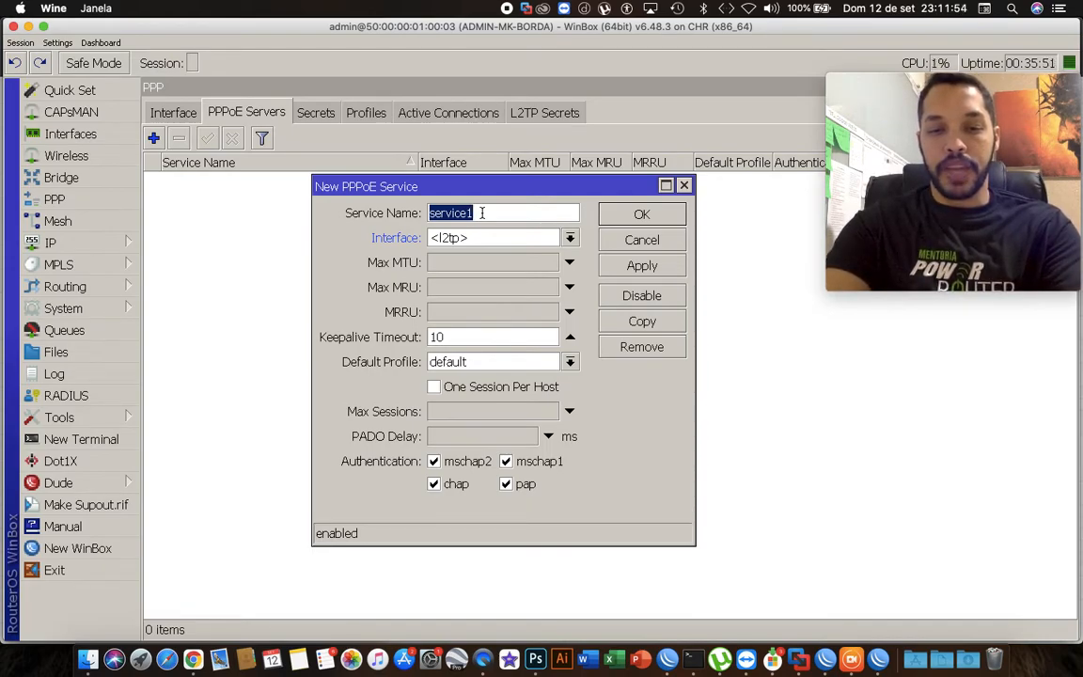
type("Serv")
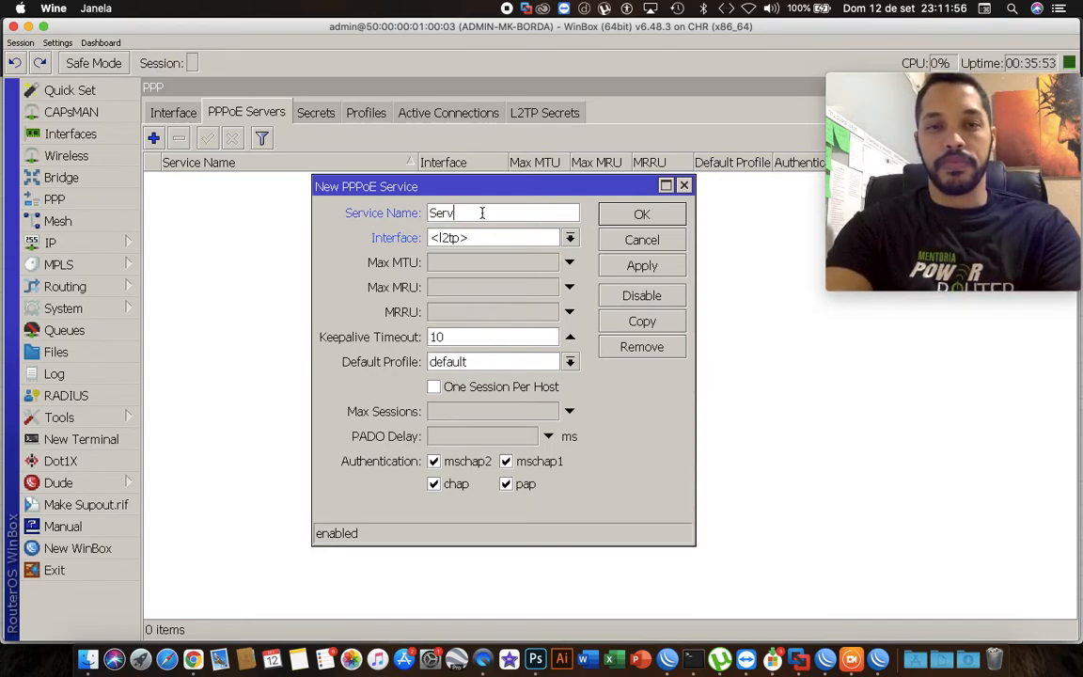
type("er1")
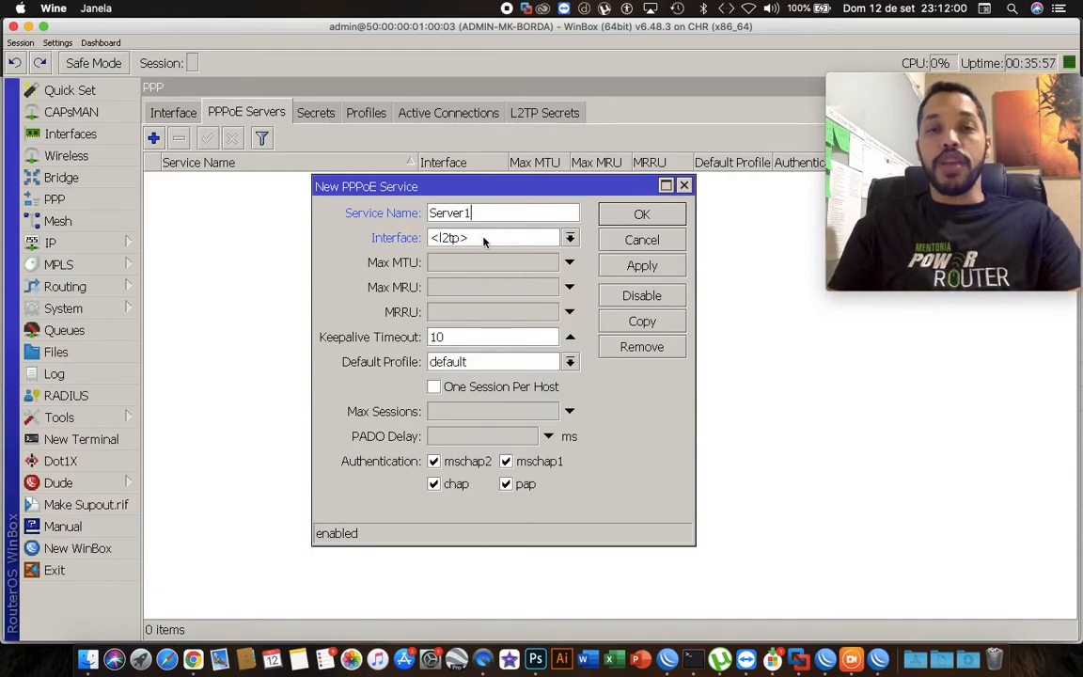
left_click(485, 239)
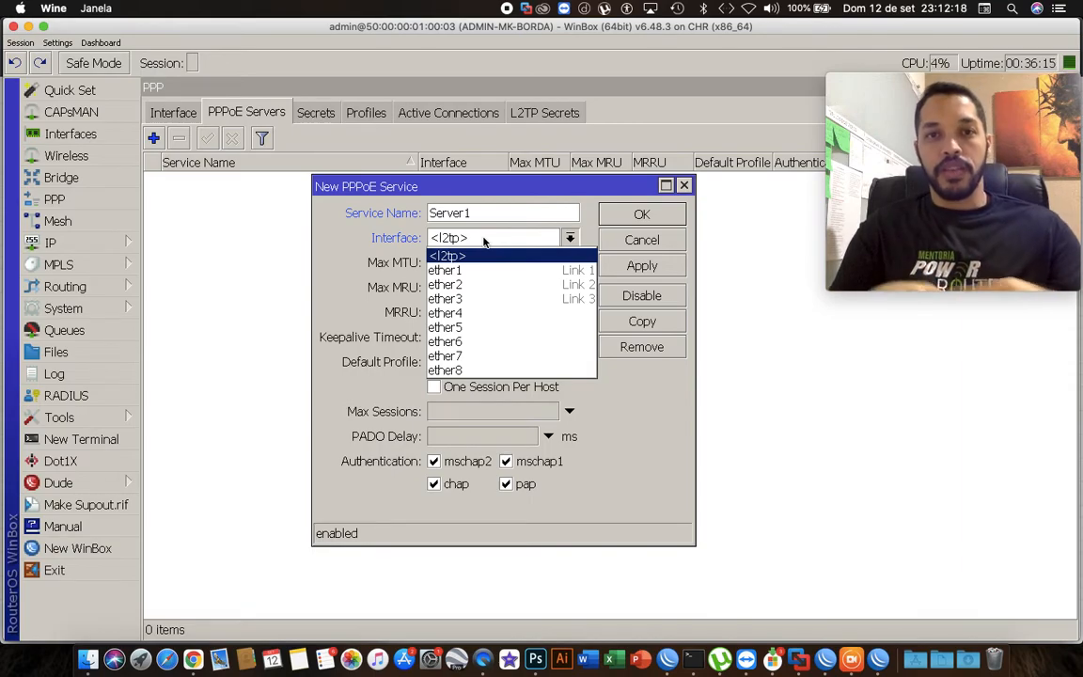
left_click(470, 299)
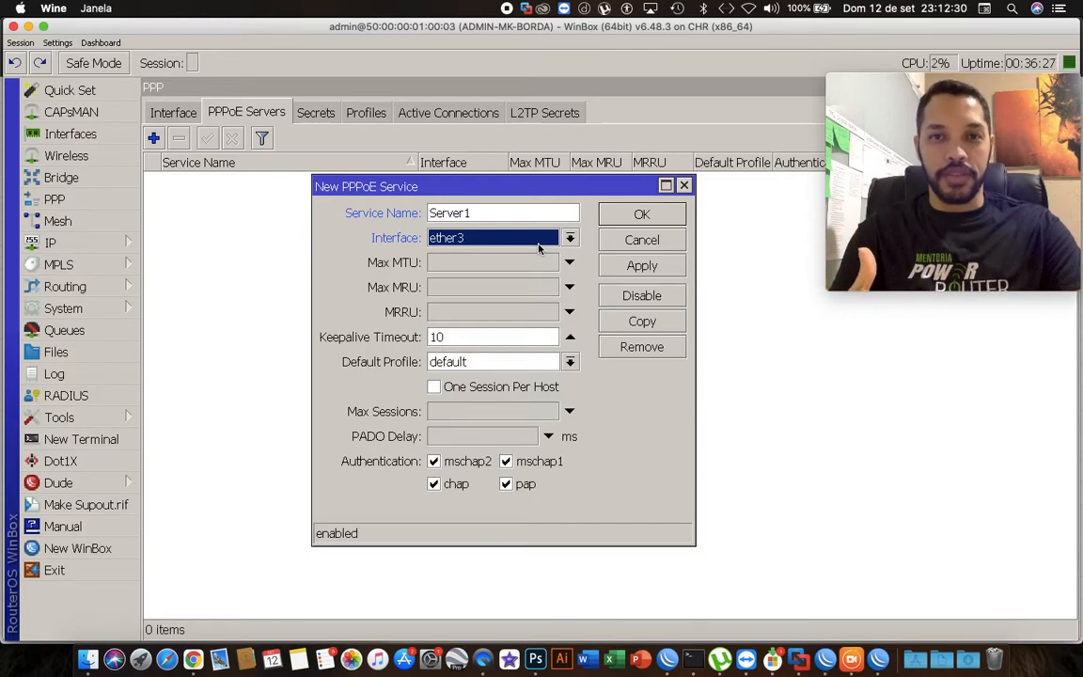
Examine the IP neighbor list to identify which interface connects to the client router.
left_click(108, 242)
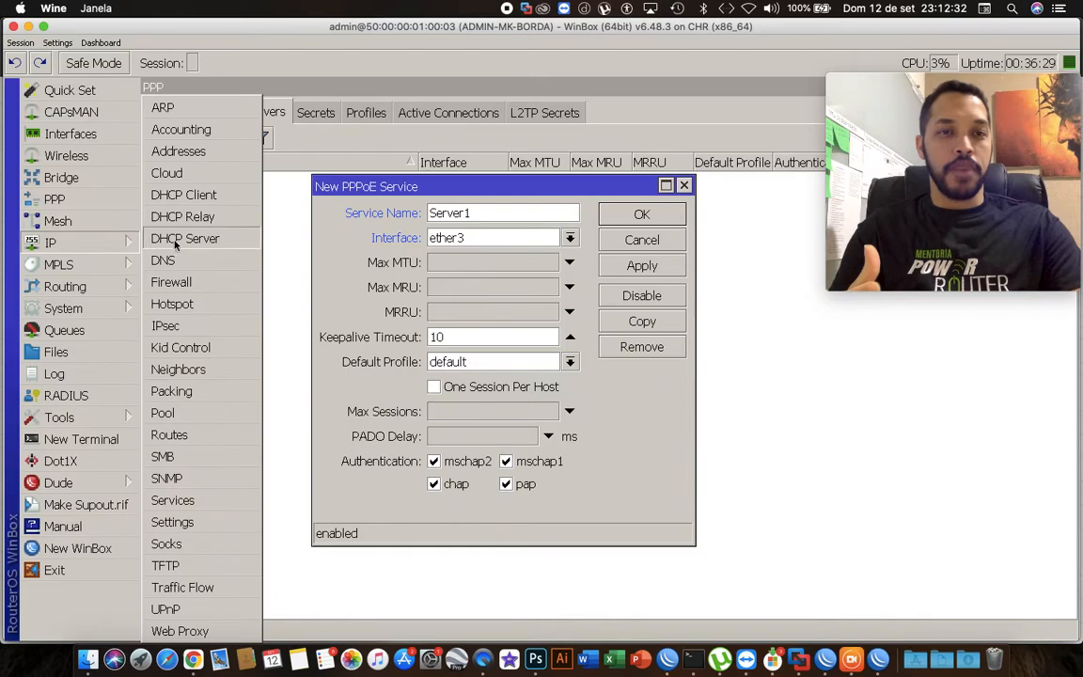
left_click(179, 370)
left_click_drag(312, 176, 282, 273)
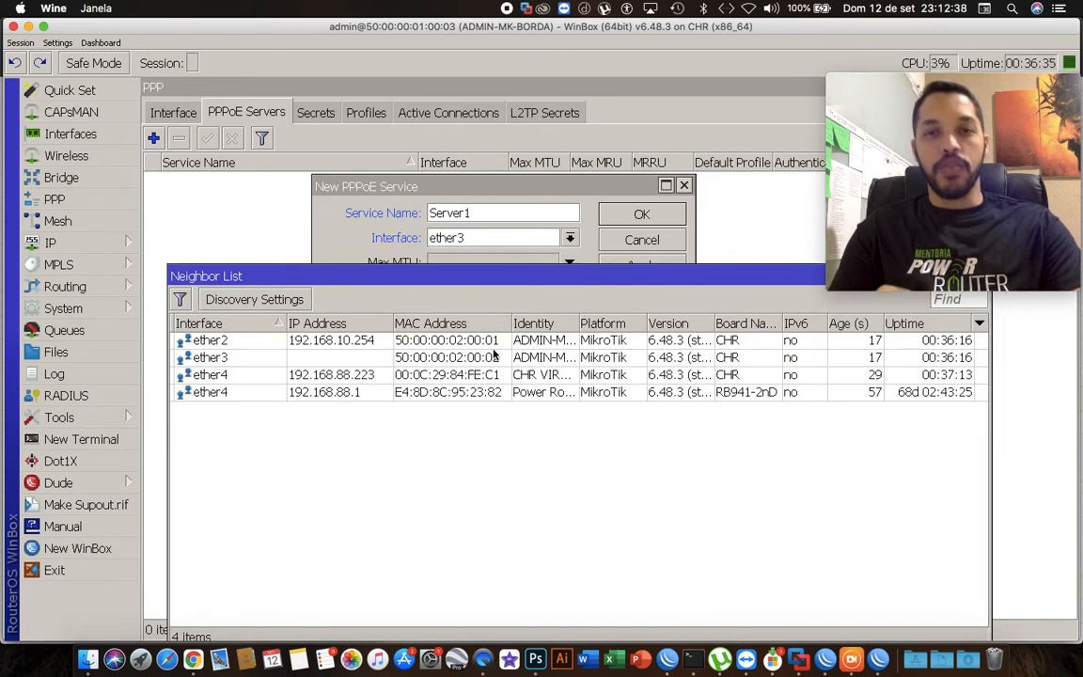
left_click_drag(577, 321, 669, 320)
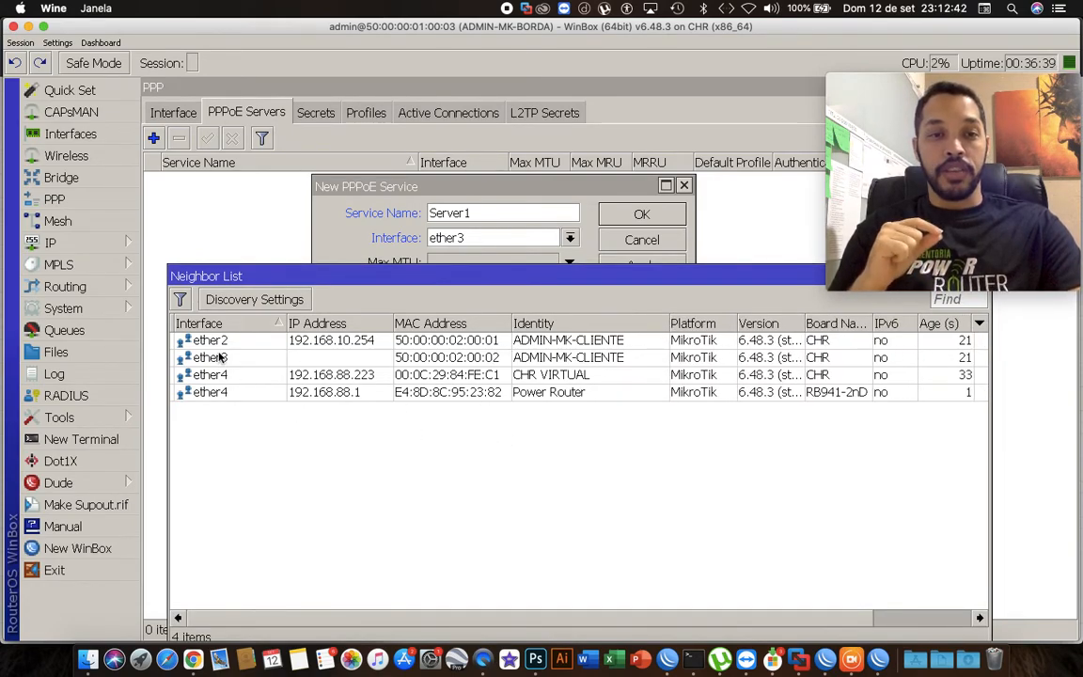
left_click(442, 359)
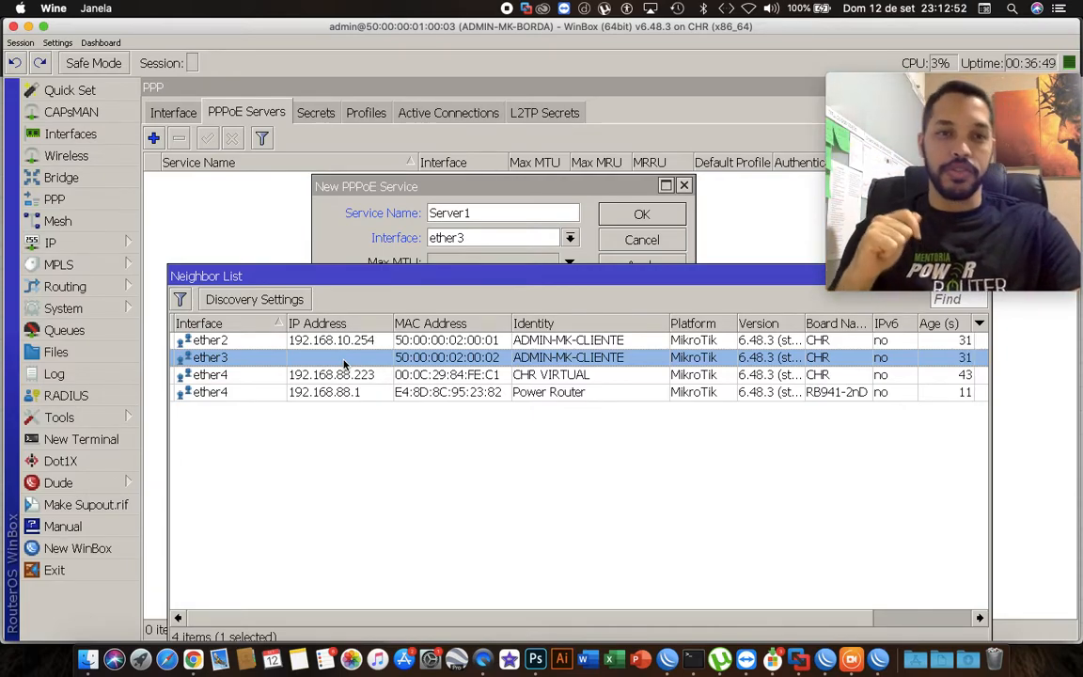
left_click_drag(763, 276, 620, 292)
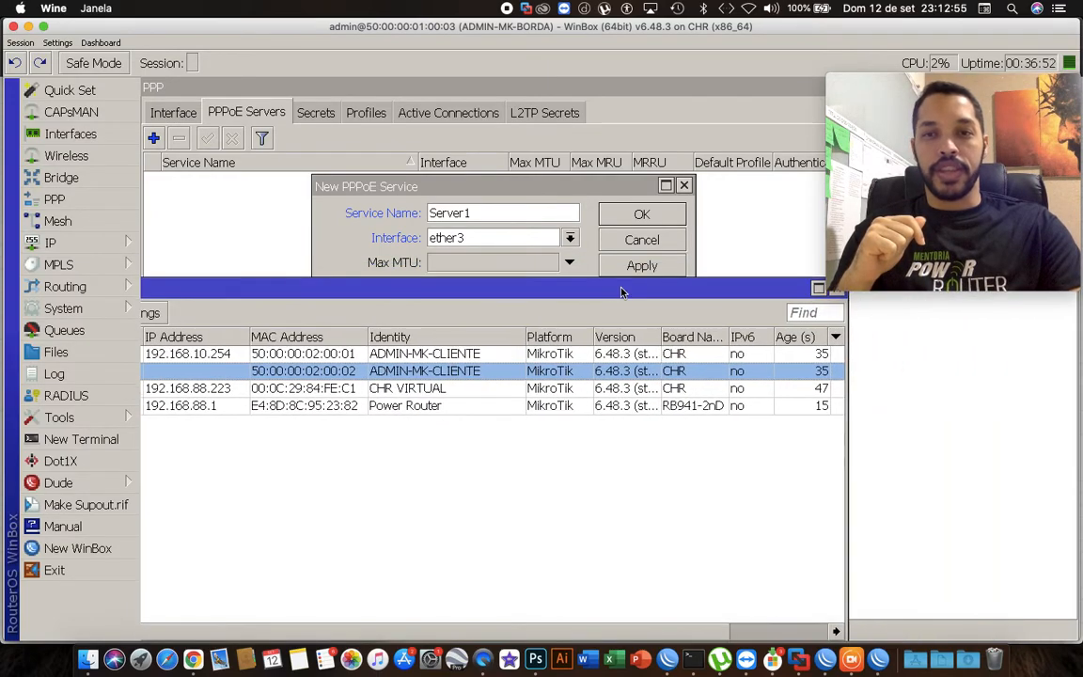
left_click(837, 290)
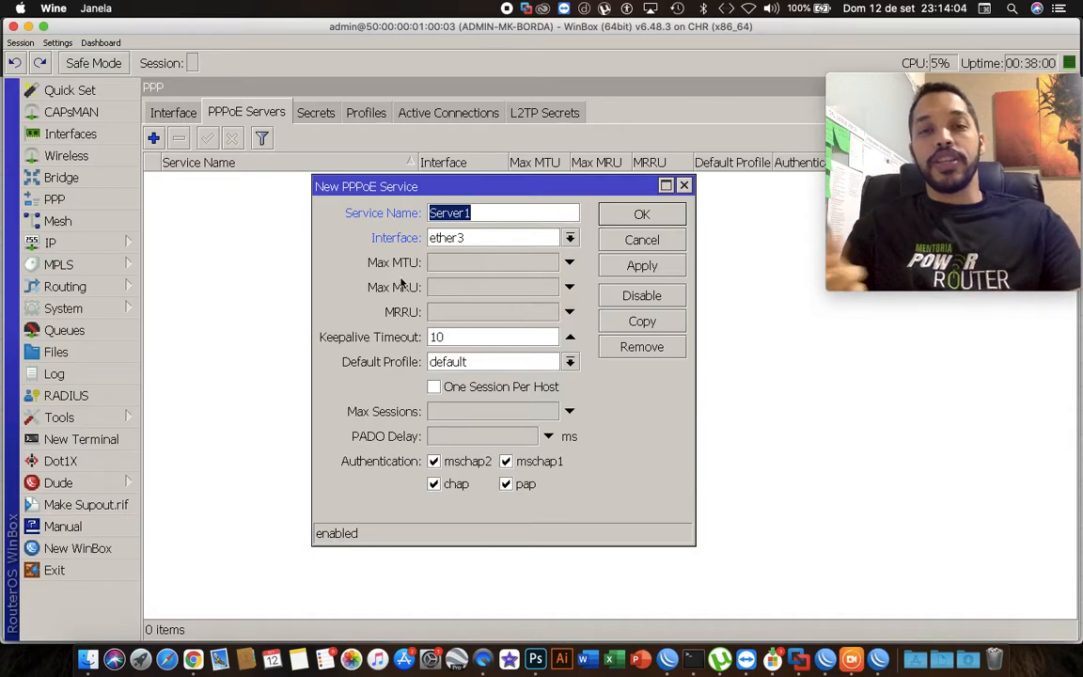
left_click(439, 268)
type("1492")
key("Tab")
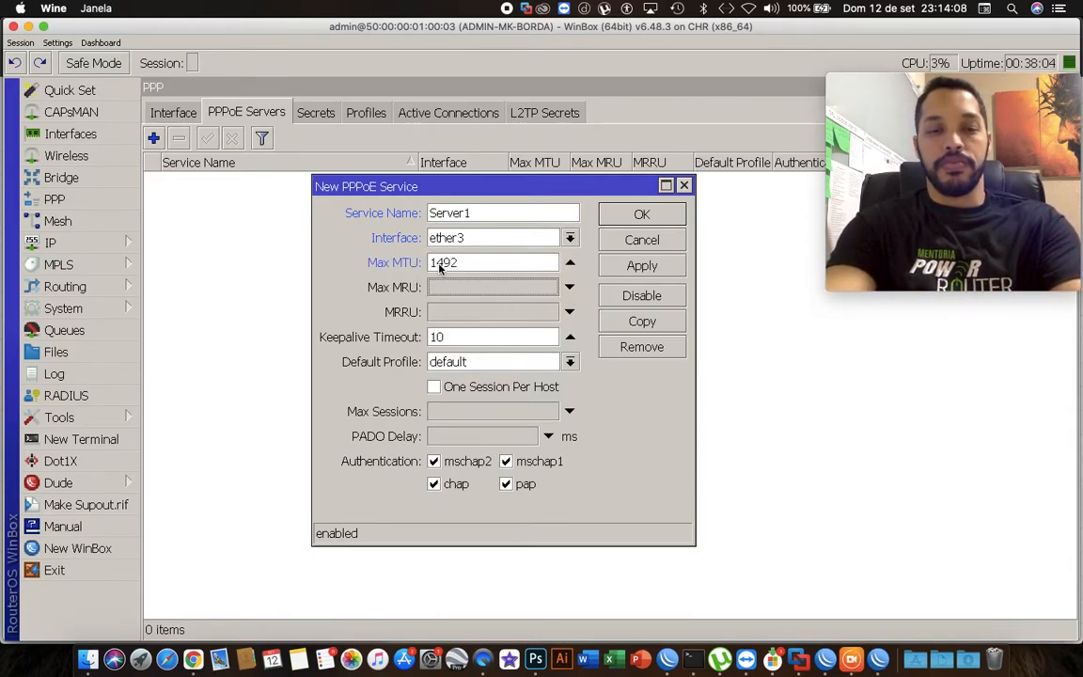
type("1492")
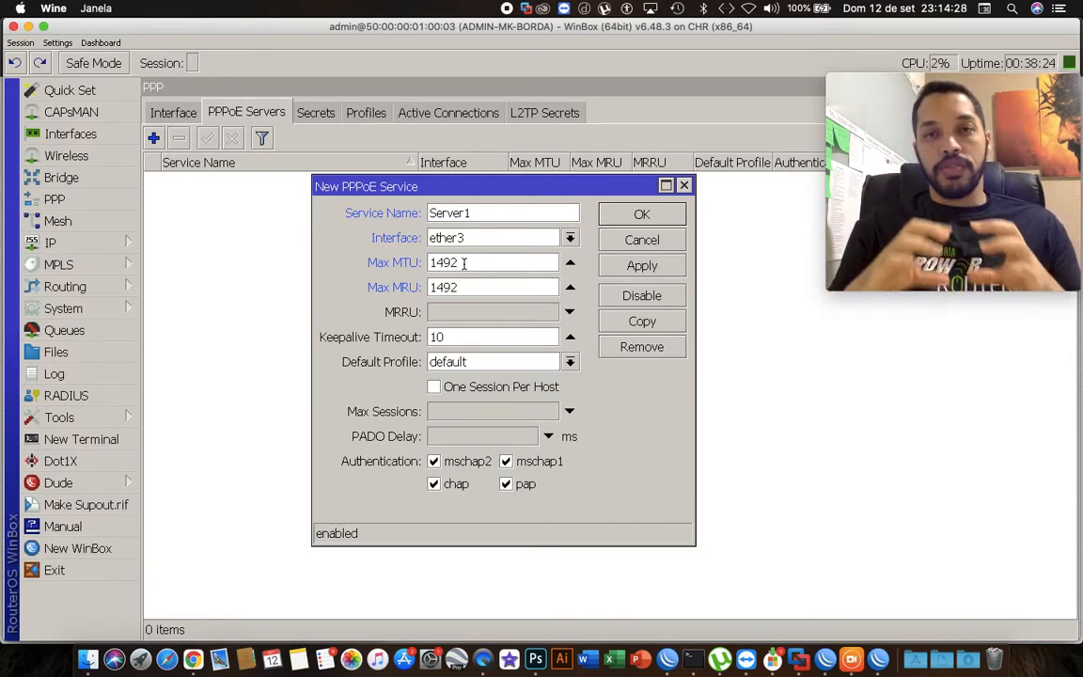
left_click(570, 262)
left_click(570, 287)
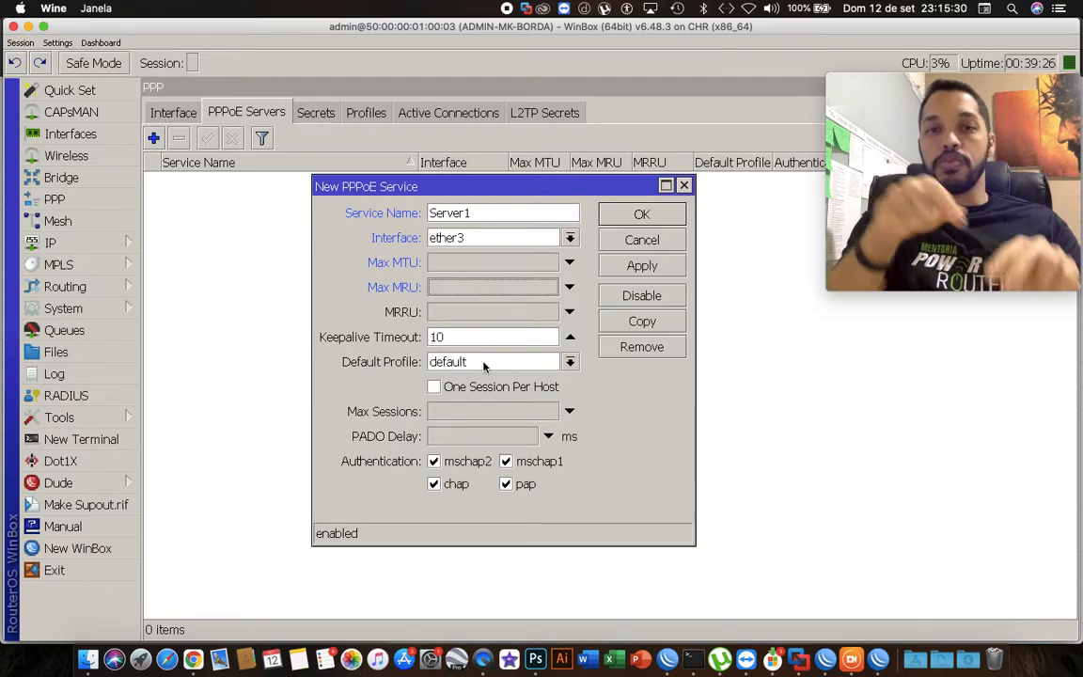
Set the PPPoE service's default profile to Server-PPPoE.
left_click(484, 363)
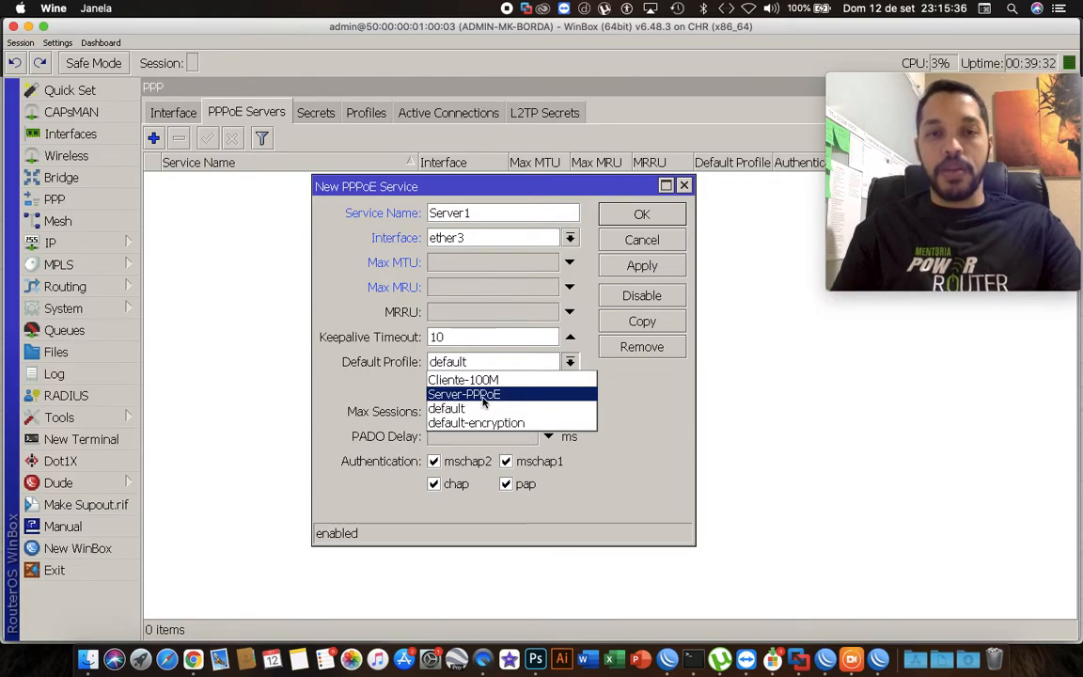
left_click(484, 395)
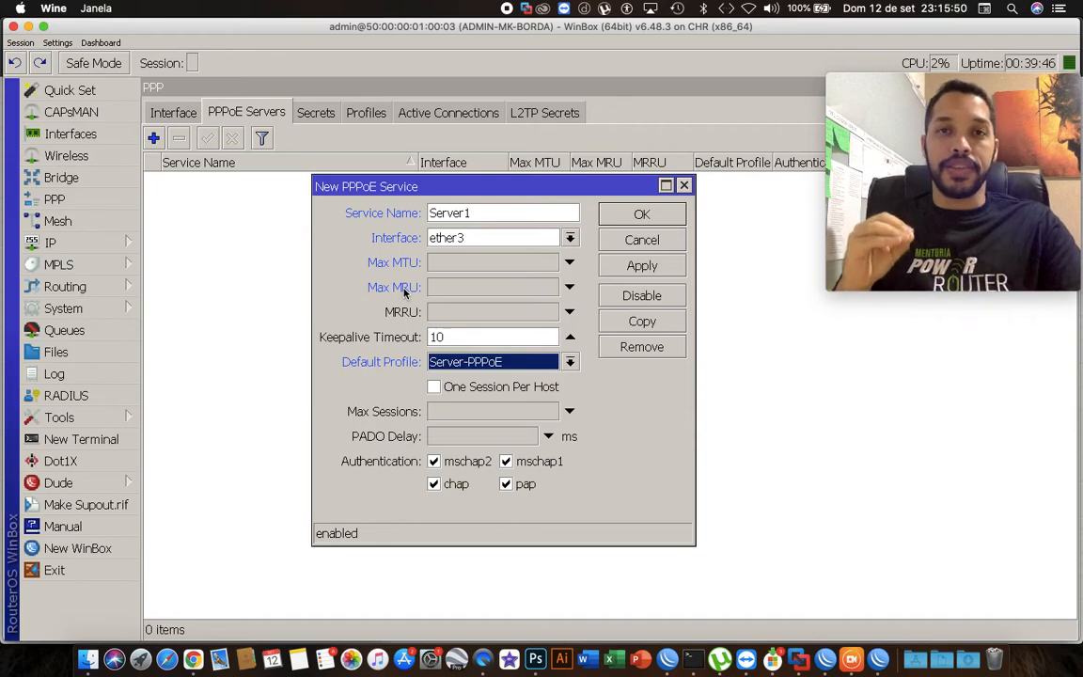
left_click(433, 386)
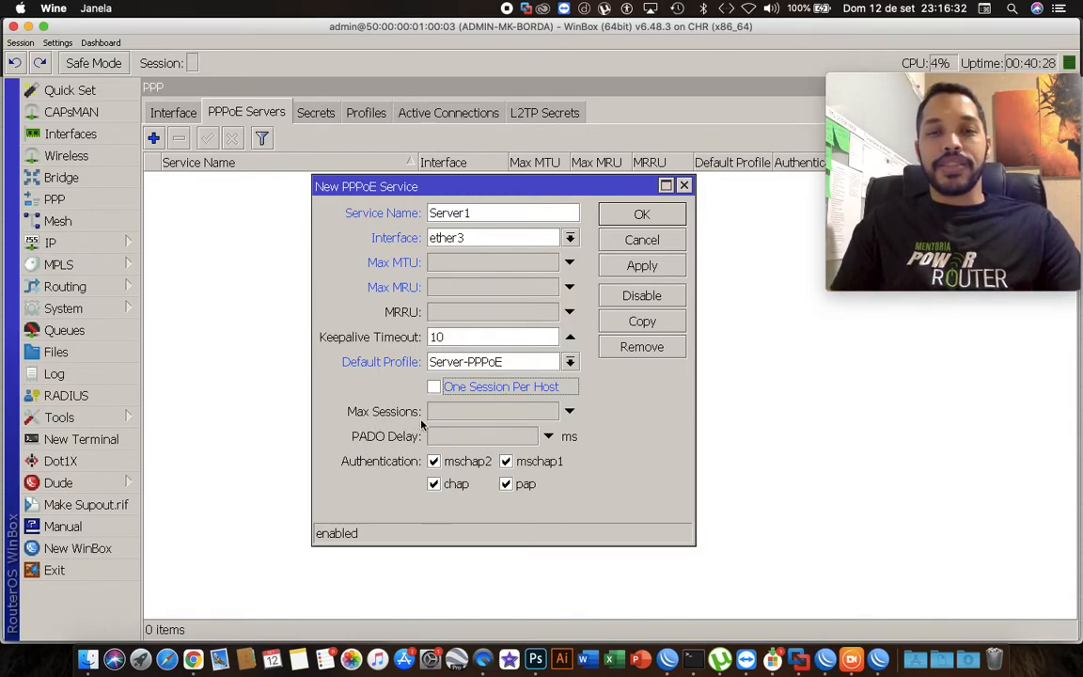
left_click(475, 412)
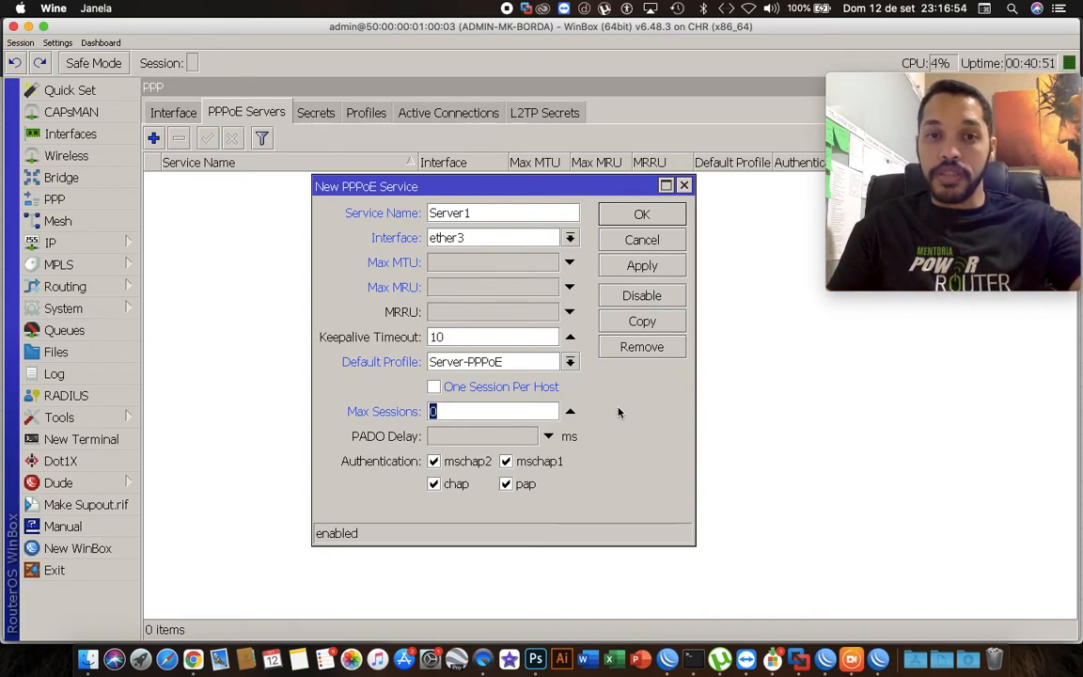
type("100")
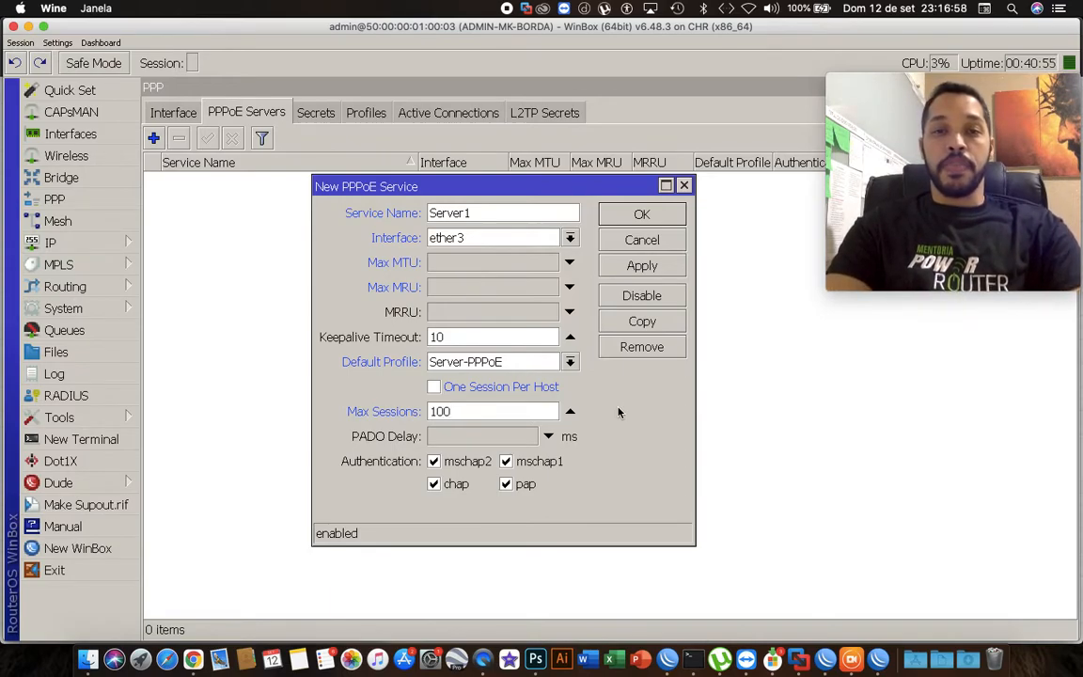
key("BackSpace")
key("BackSpace")
key("BackSpace")
type("50")
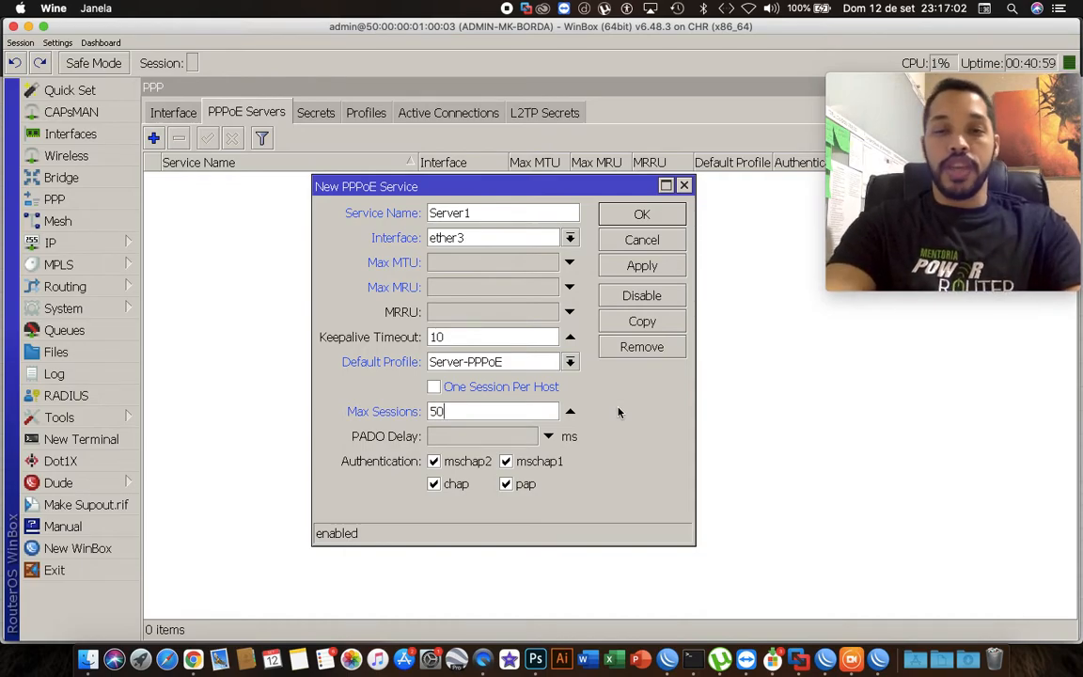
key("BackSpace")
key("BackSpace")
type("500")
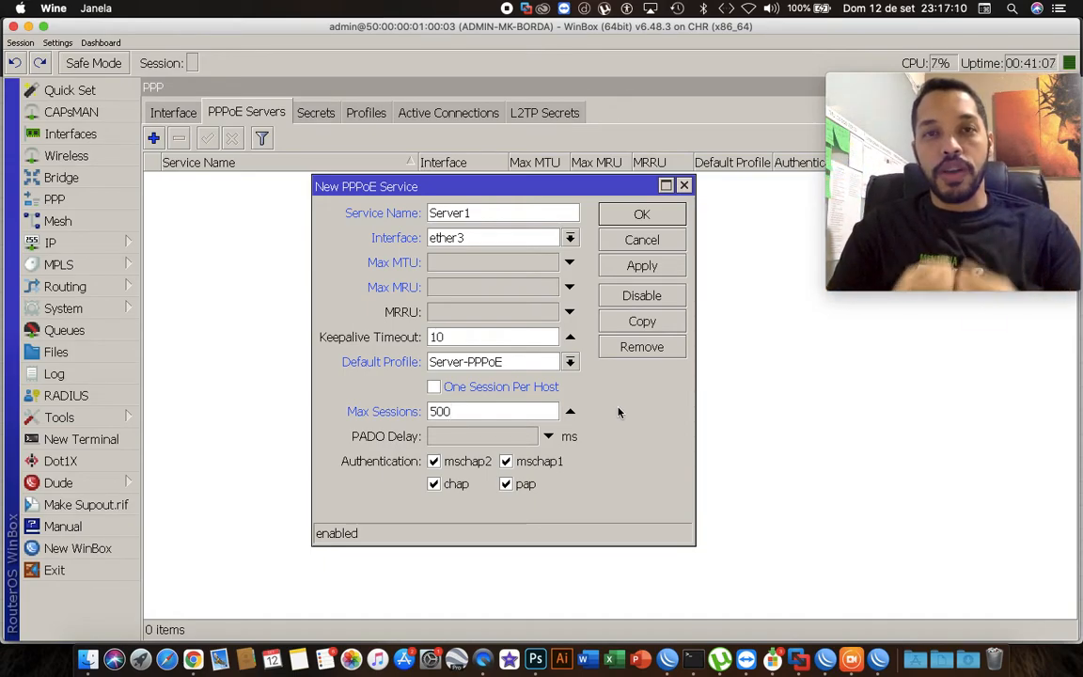
key("BackSpace")
key("BackSpace")
key("BackSpace")
left_click(569, 414)
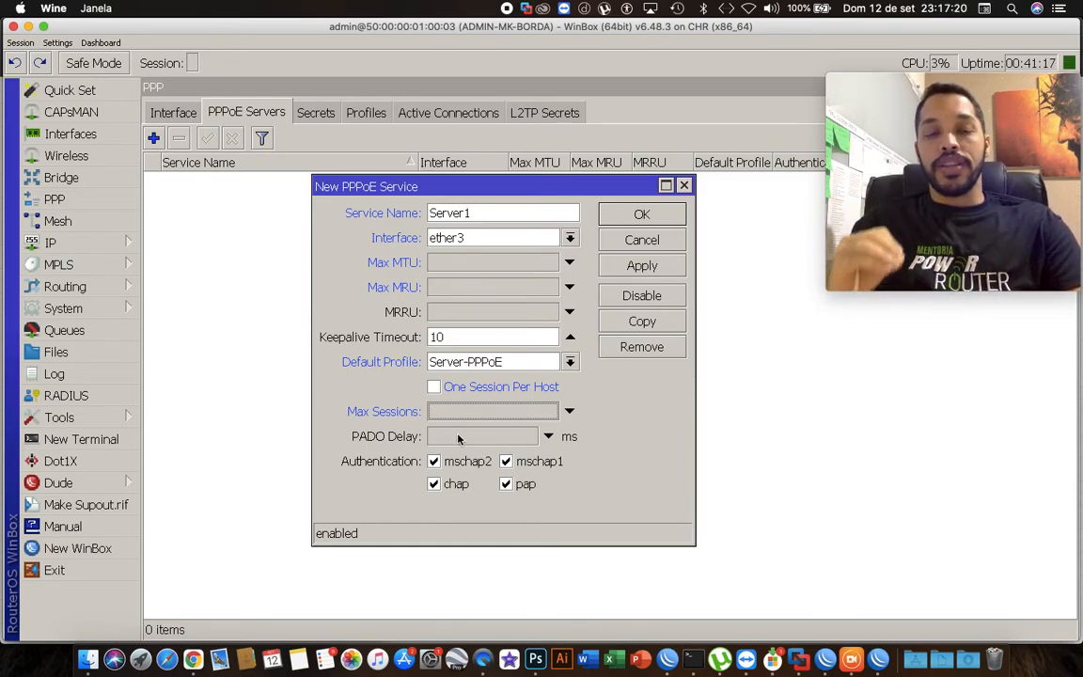
left_click(548, 436)
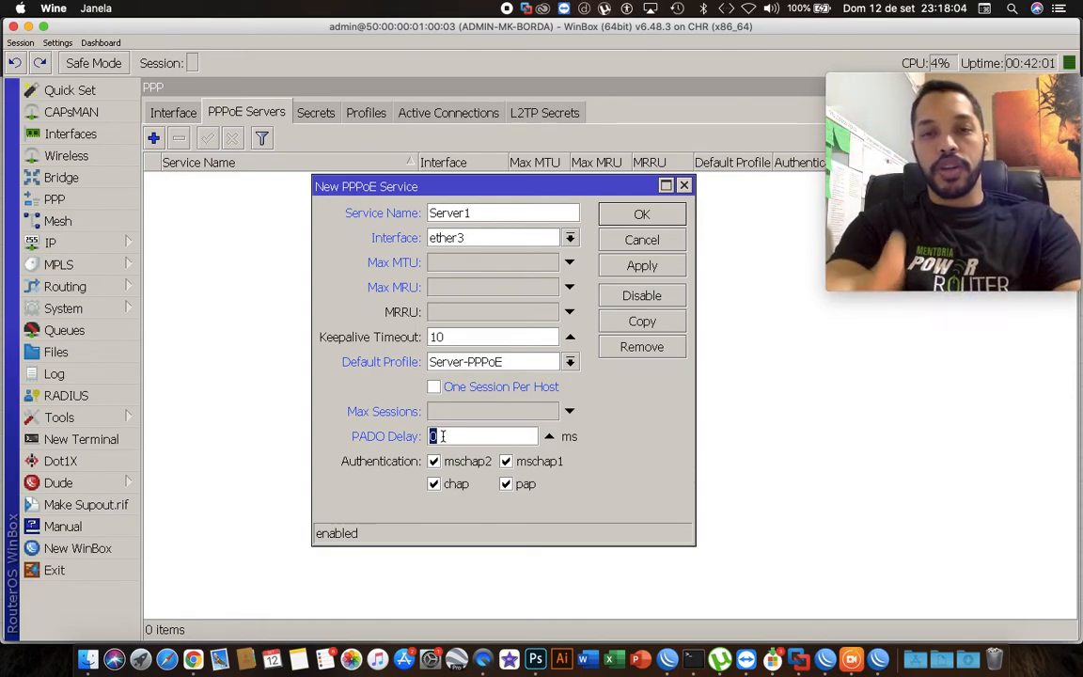
left_click(549, 436)
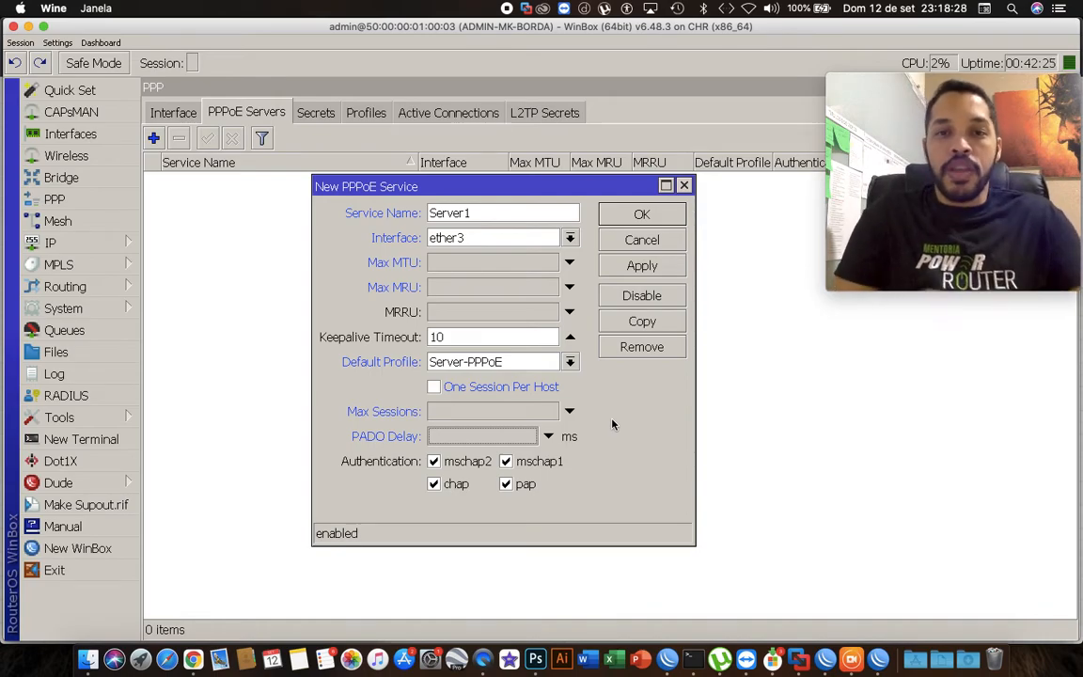
left_click(548, 436)
left_click(520, 436)
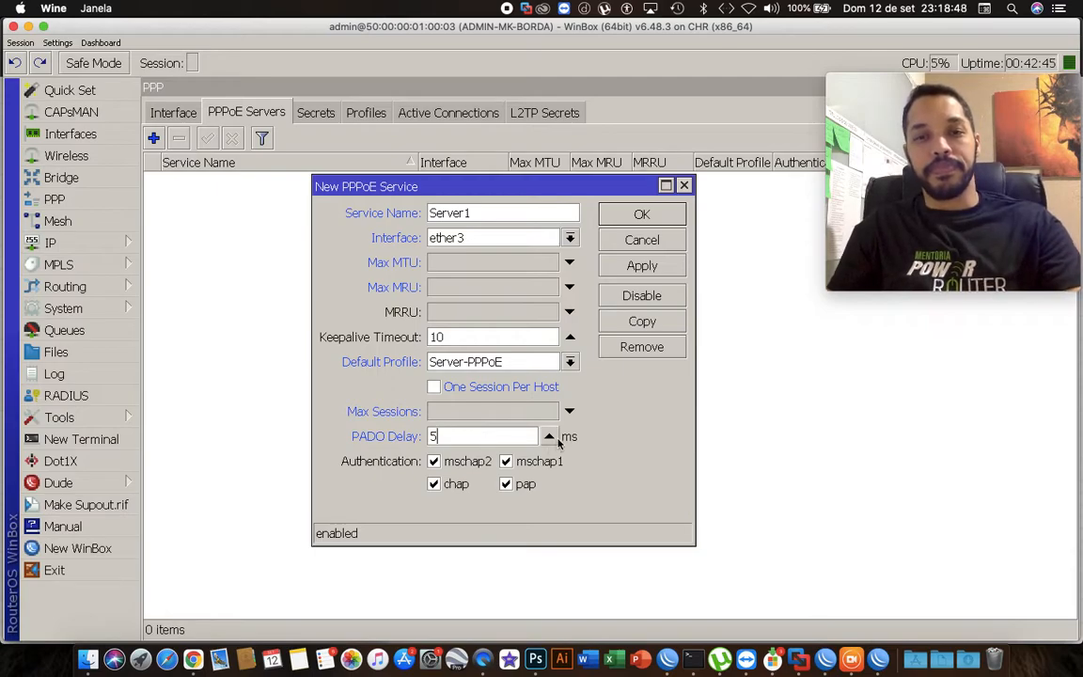
left_click(549, 436)
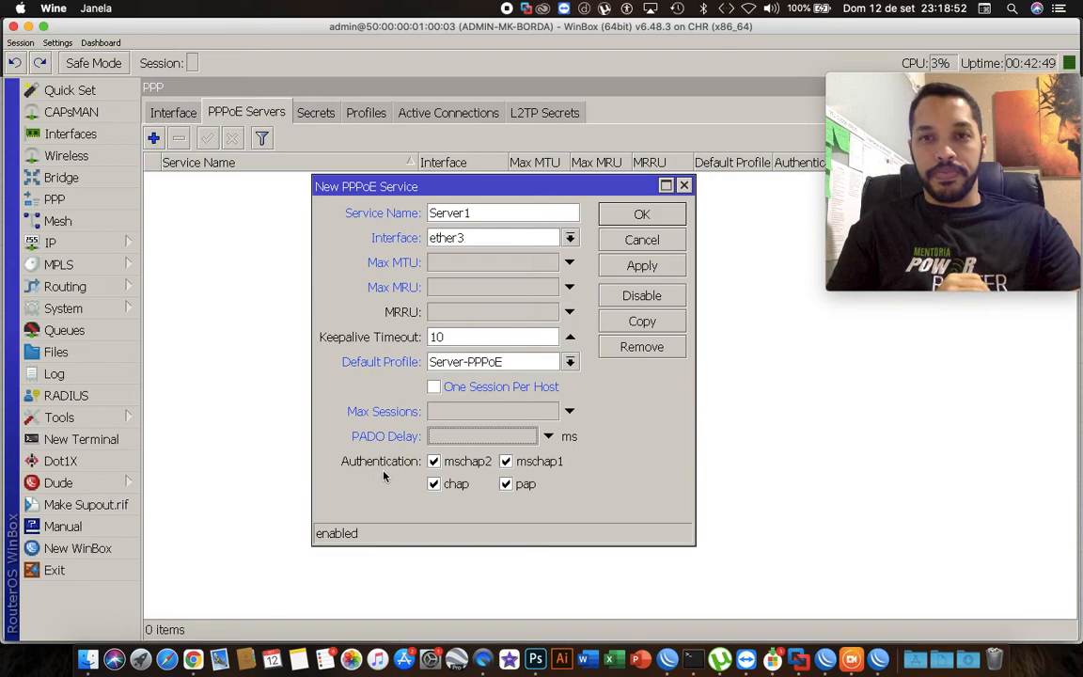
Disable pap authentication and save the new PPPoE service.
left_click(507, 487)
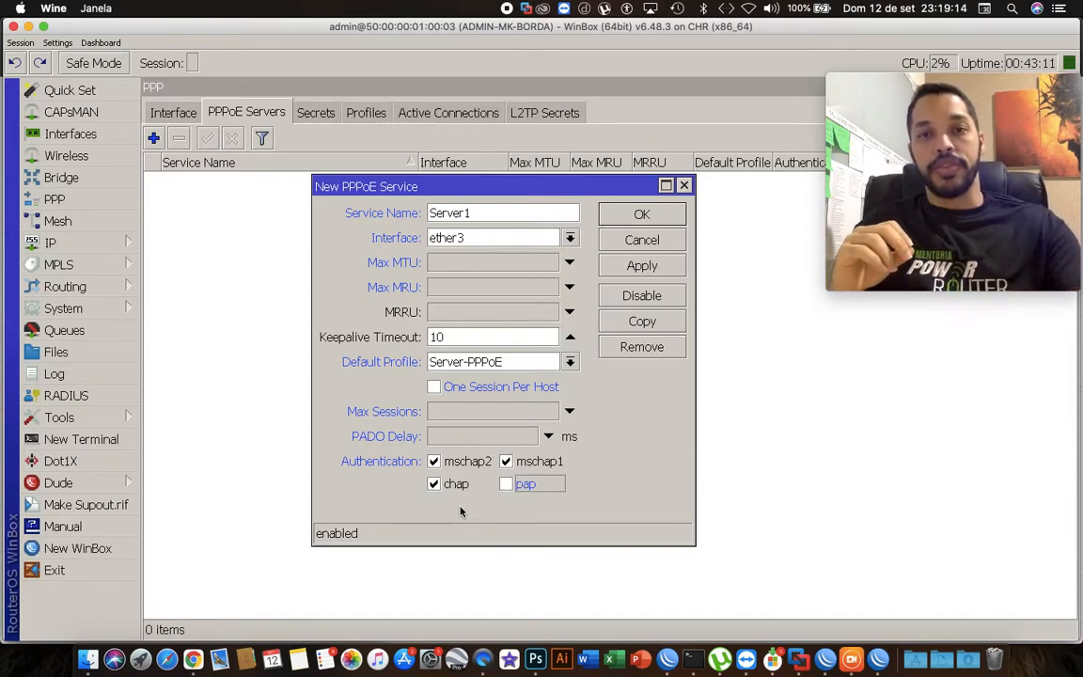
left_click(623, 268)
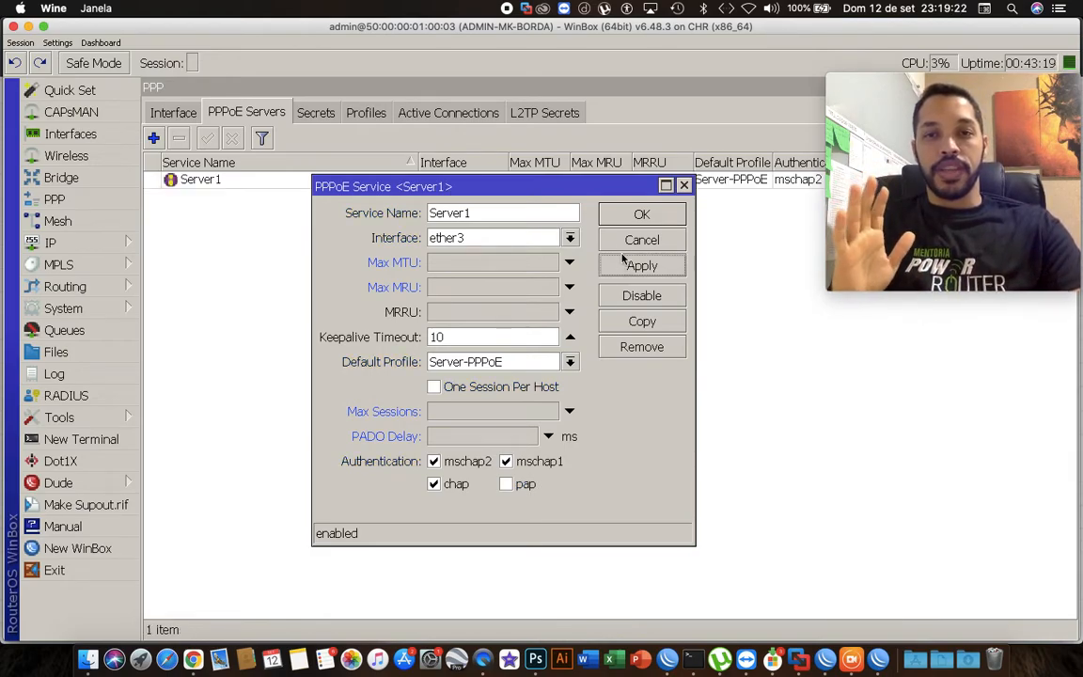
left_click(623, 215)
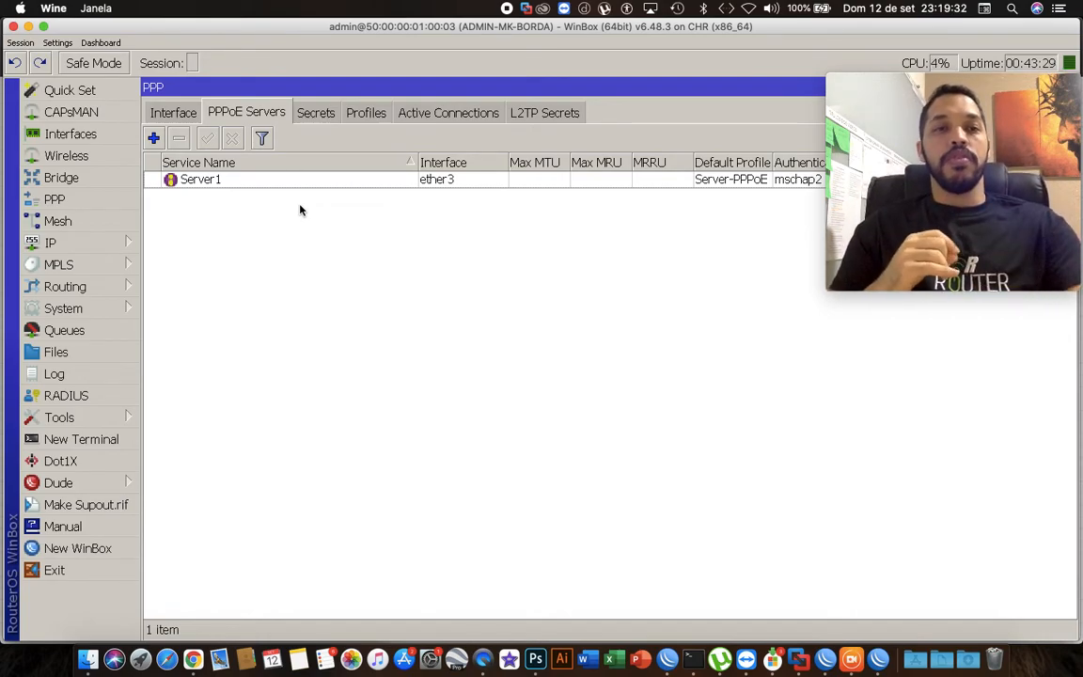
Open the IP pool list to review the PPPoE address pool.
left_click(132, 242)
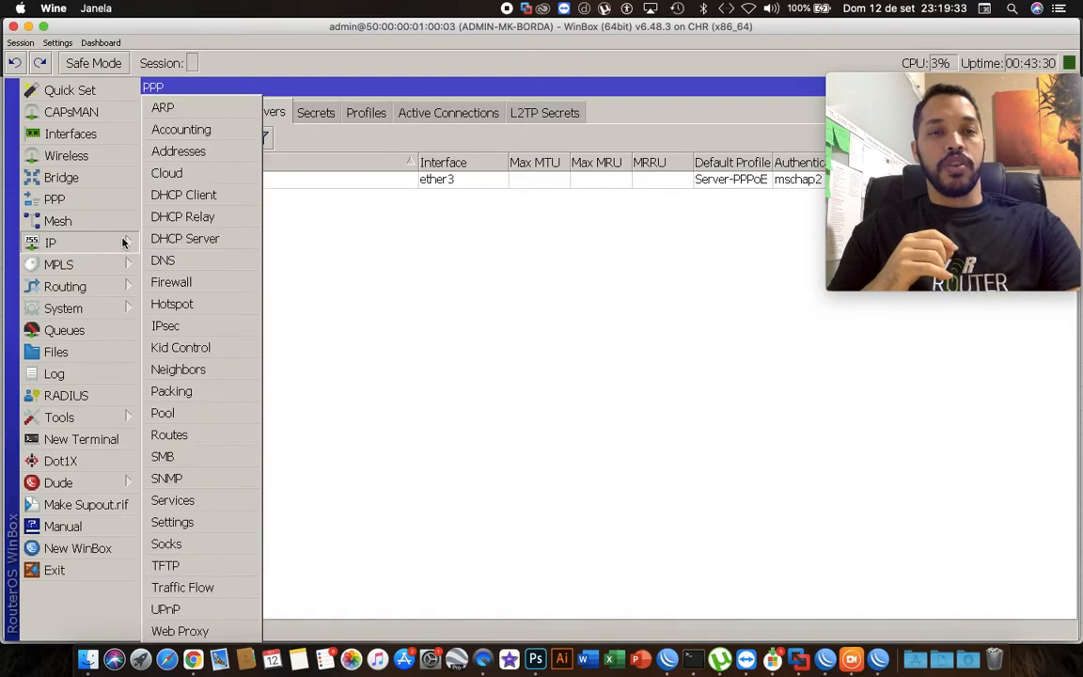
left_click(211, 415)
left_click(417, 218)
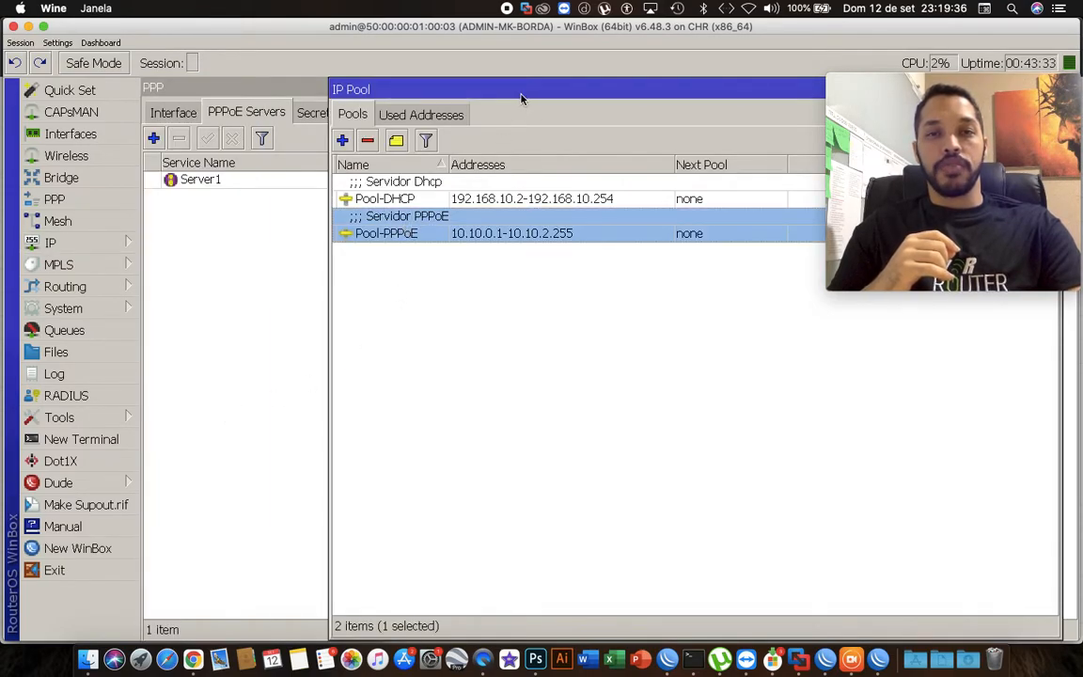
left_click_drag(522, 97, 367, 314)
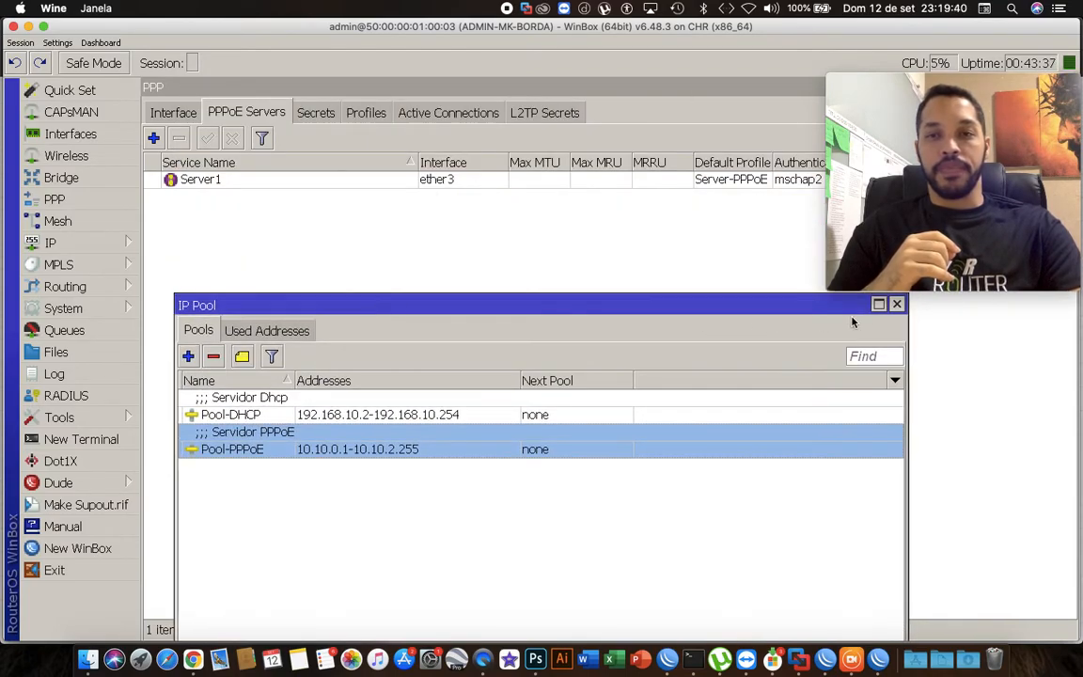
left_click(897, 305)
Review the Server-PPPoE and Cliente-100M PPP profiles.
left_click(373, 117)
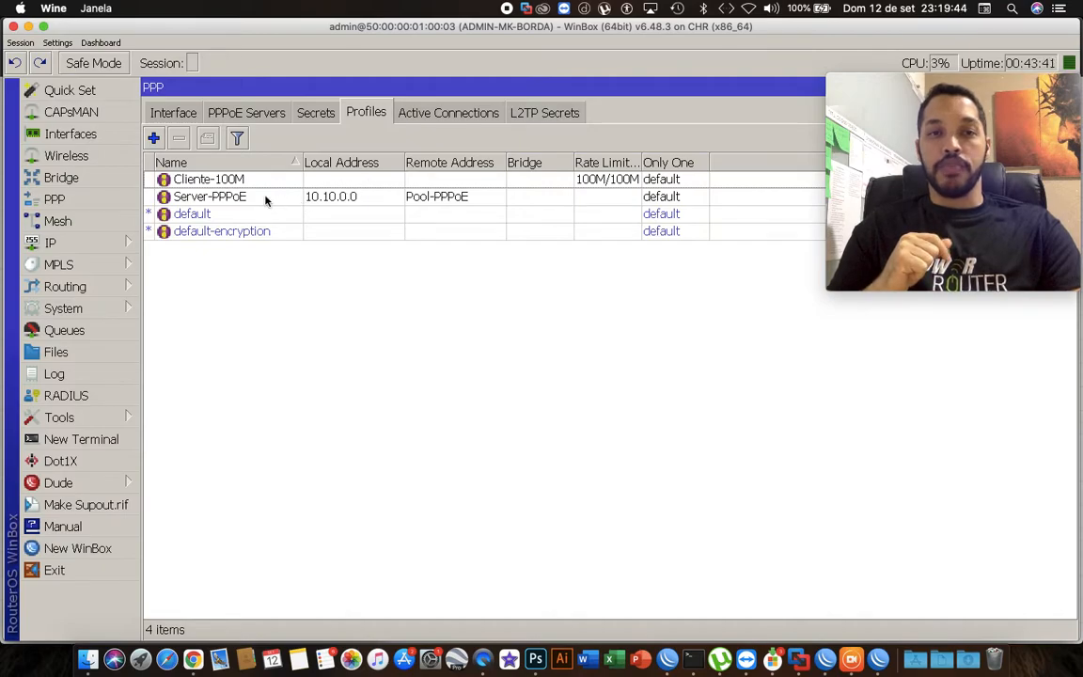
double_click(266, 200)
left_click(341, 117)
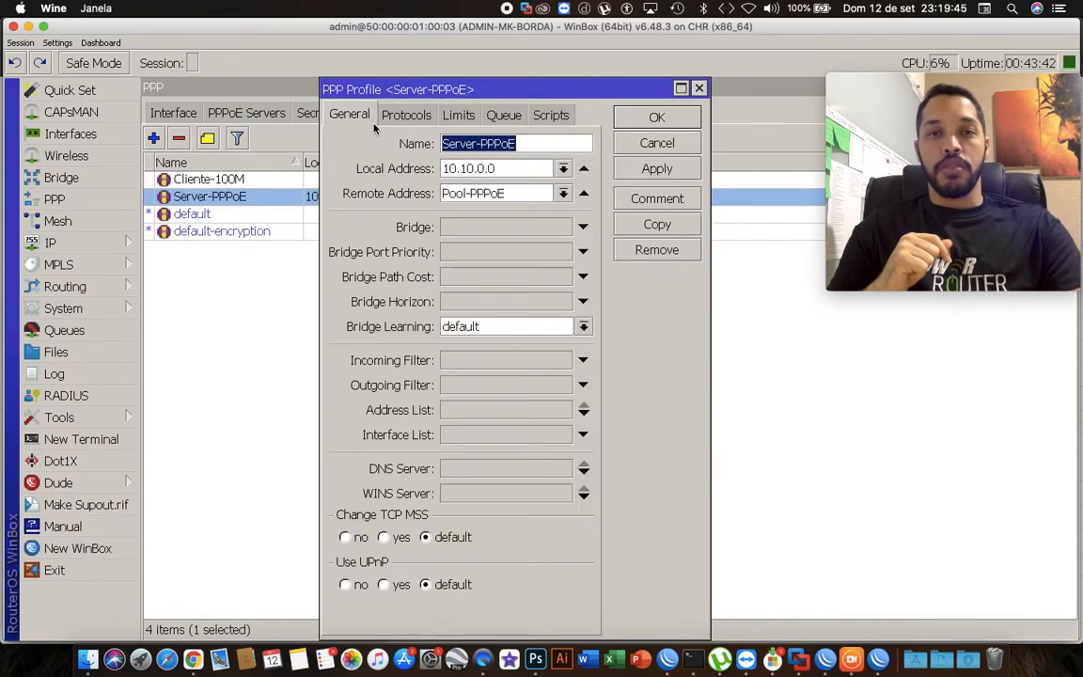
left_click(699, 88)
double_click(242, 180)
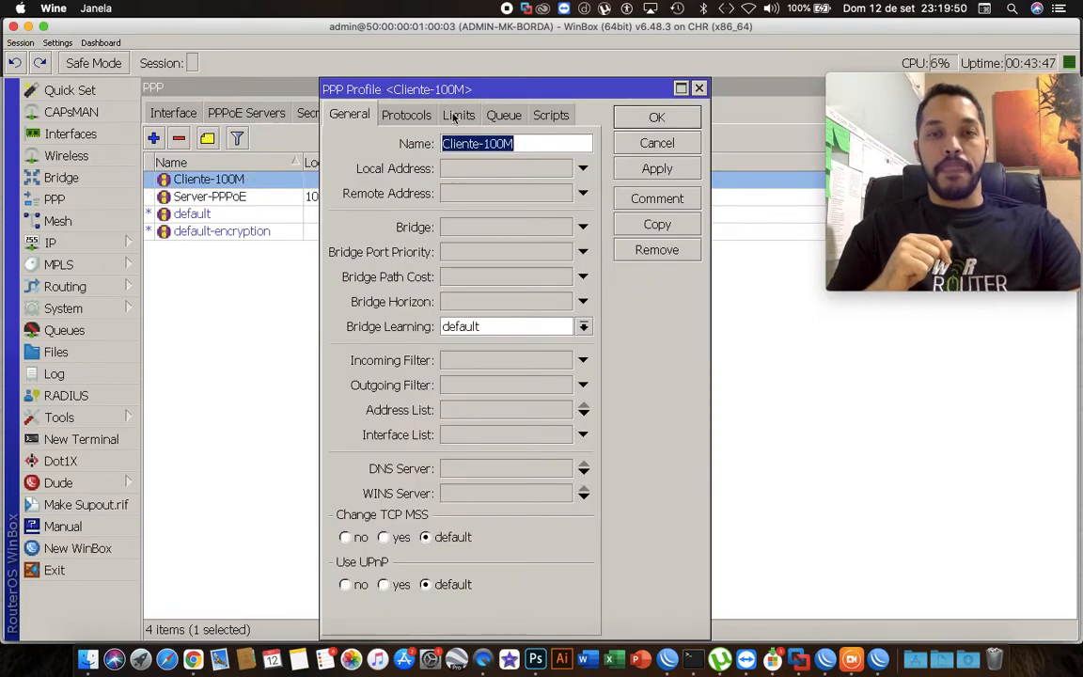
left_click(699, 88)
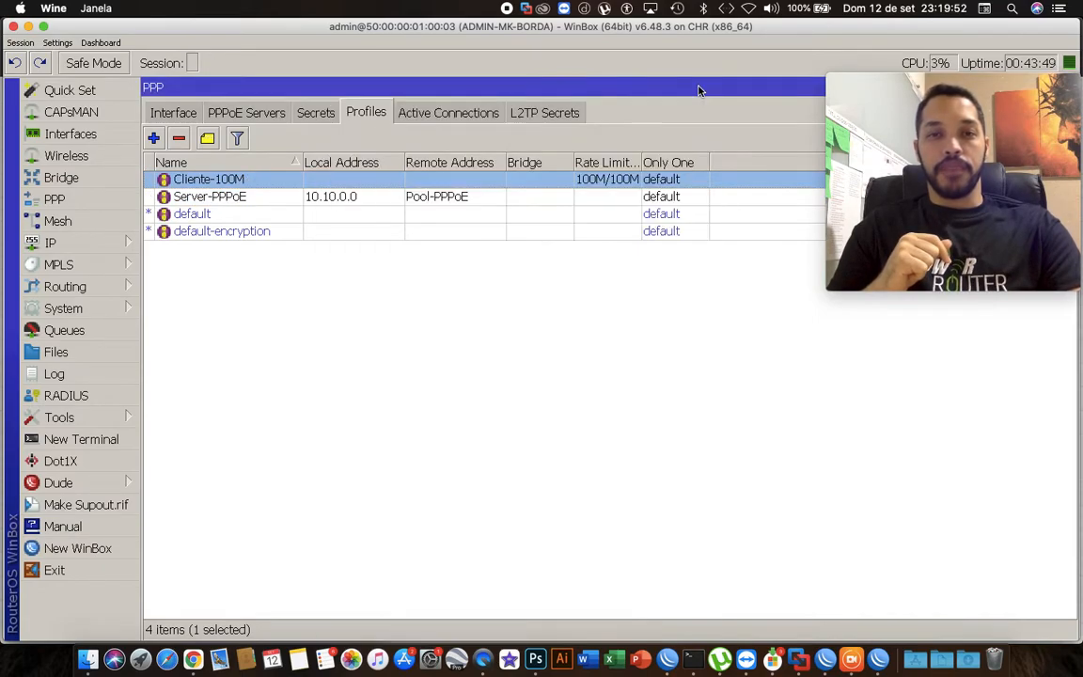
Review the settings of the PPP client secret.
left_click(308, 113)
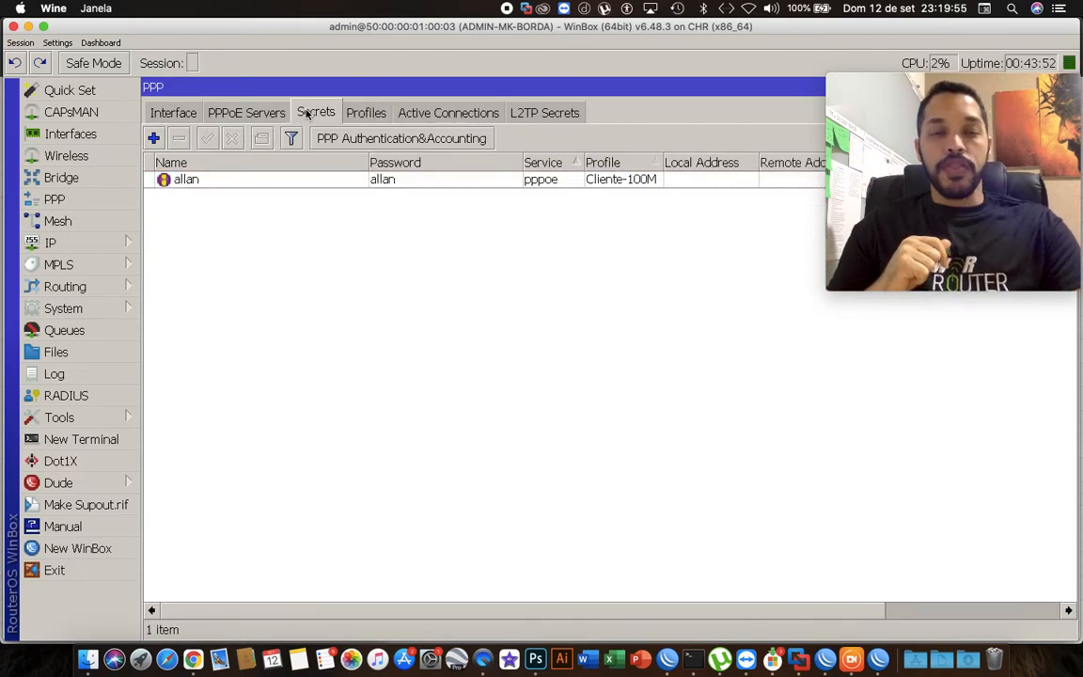
double_click(303, 179)
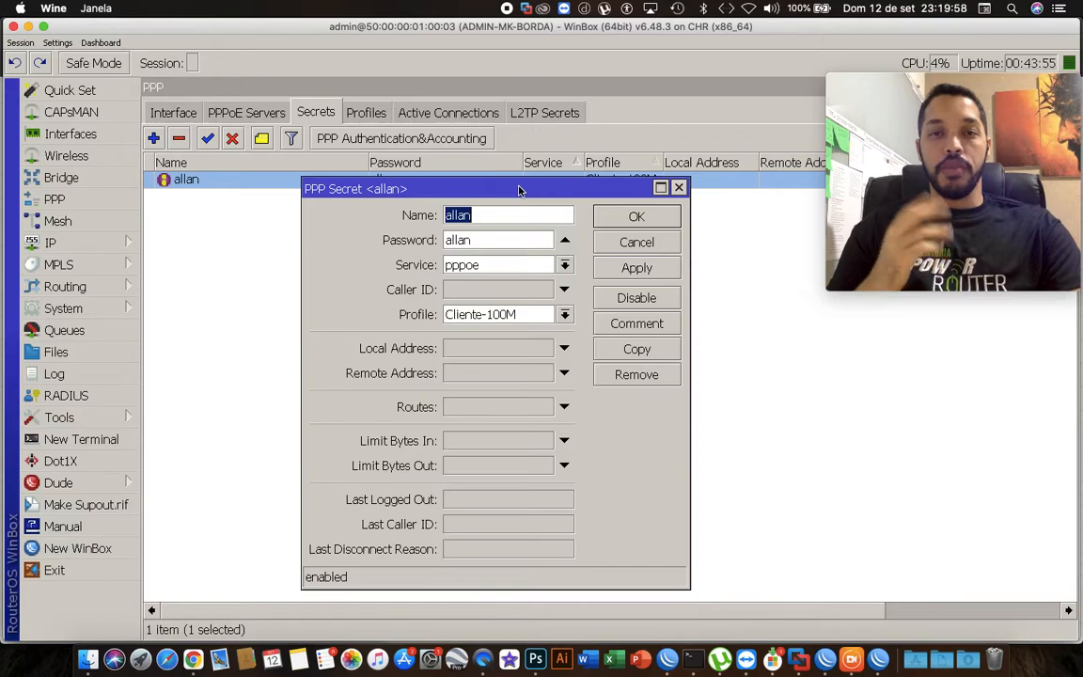
left_click_drag(517, 188, 484, 169)
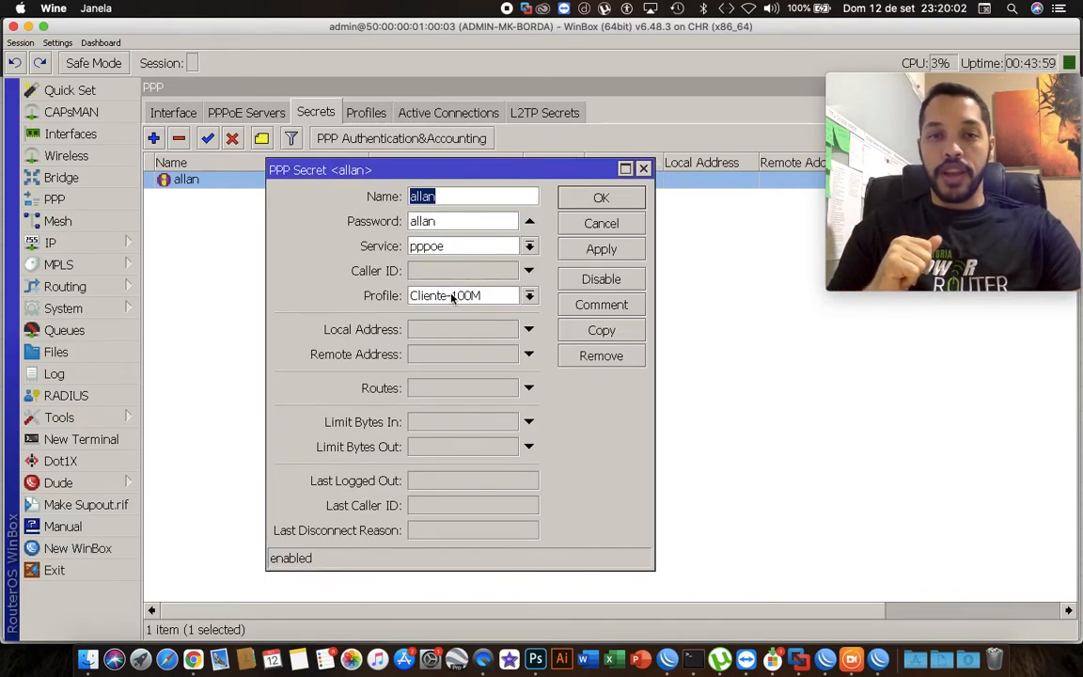
left_click(644, 169)
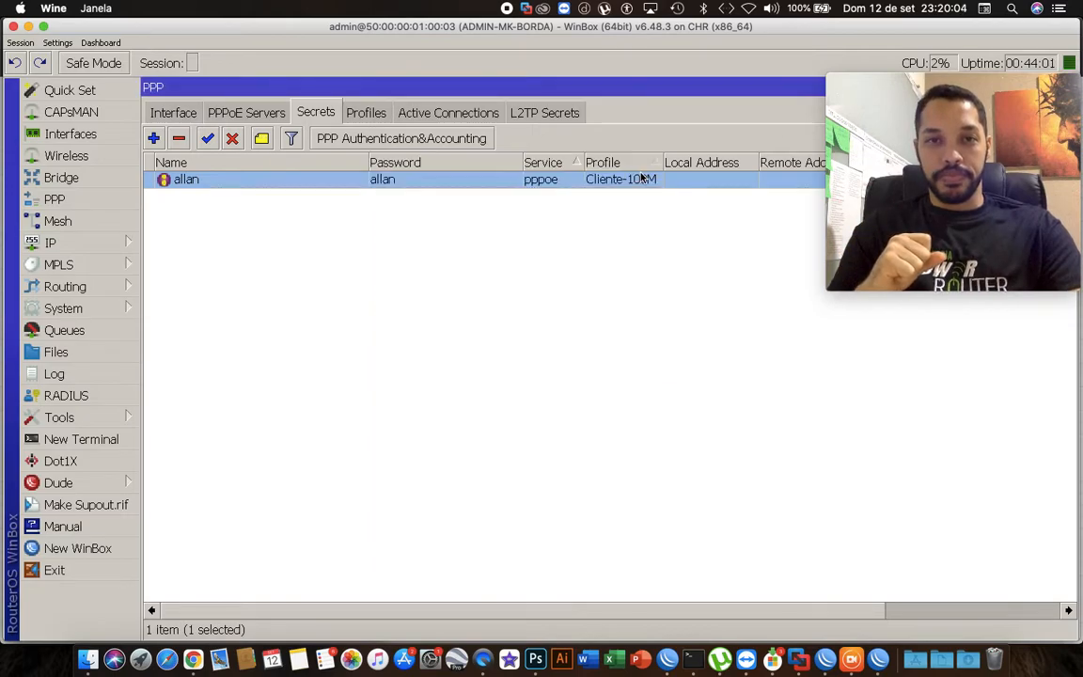
Review the Server1 PPPoE service settings and its default profile.
left_click(241, 114)
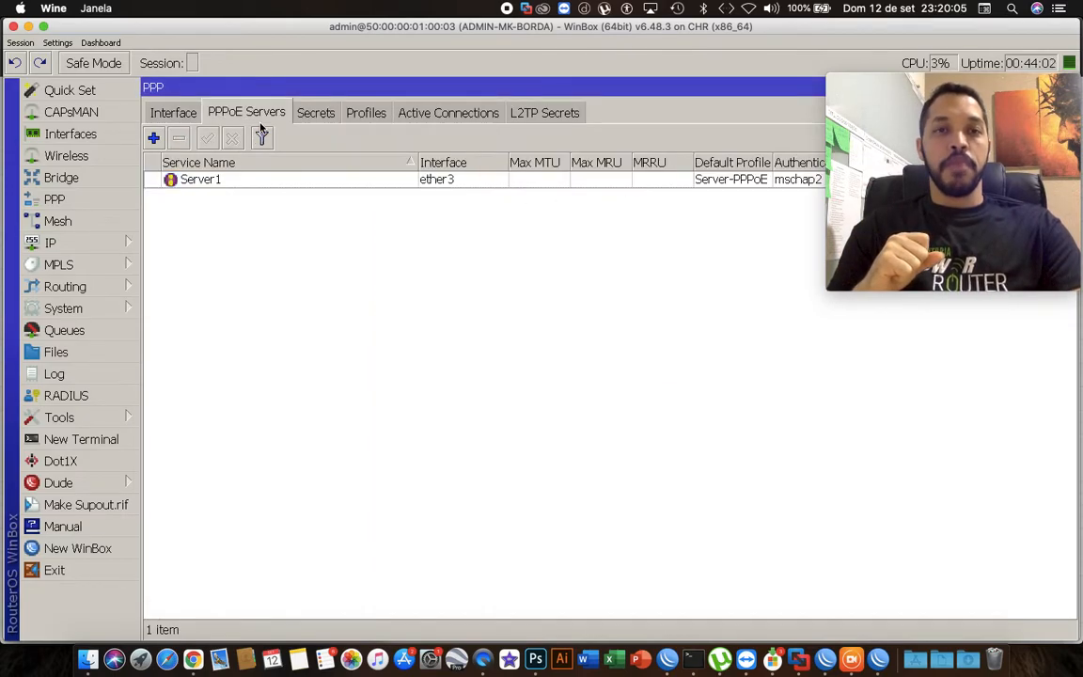
double_click(251, 183)
left_click_drag(500, 183, 468, 199)
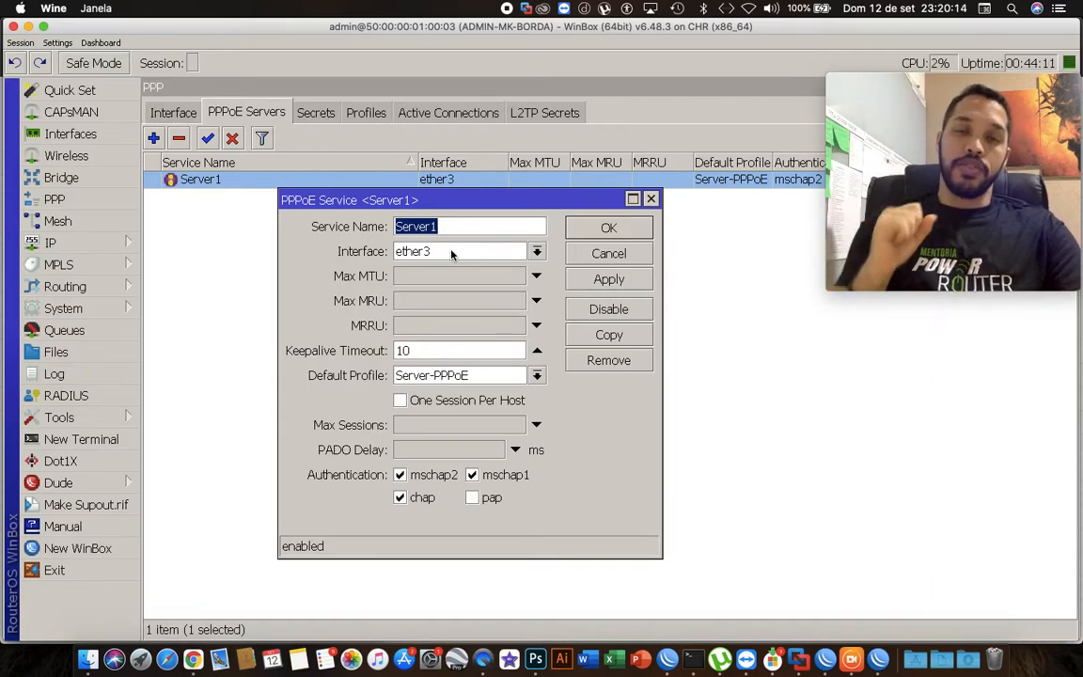
left_click(424, 376)
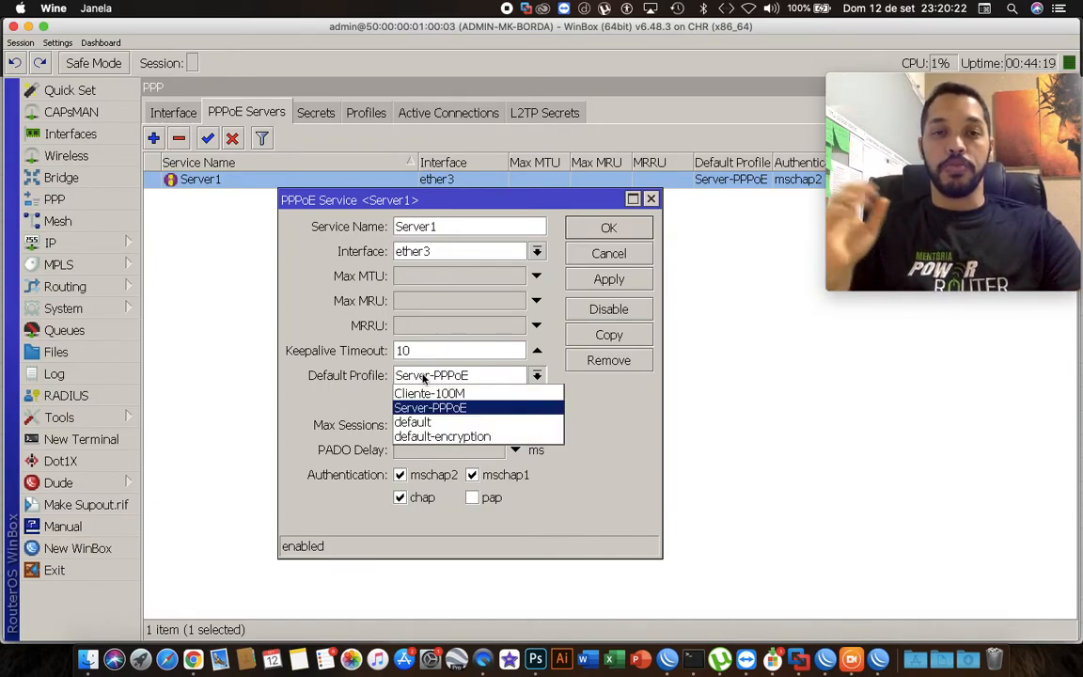
left_click(430, 407)
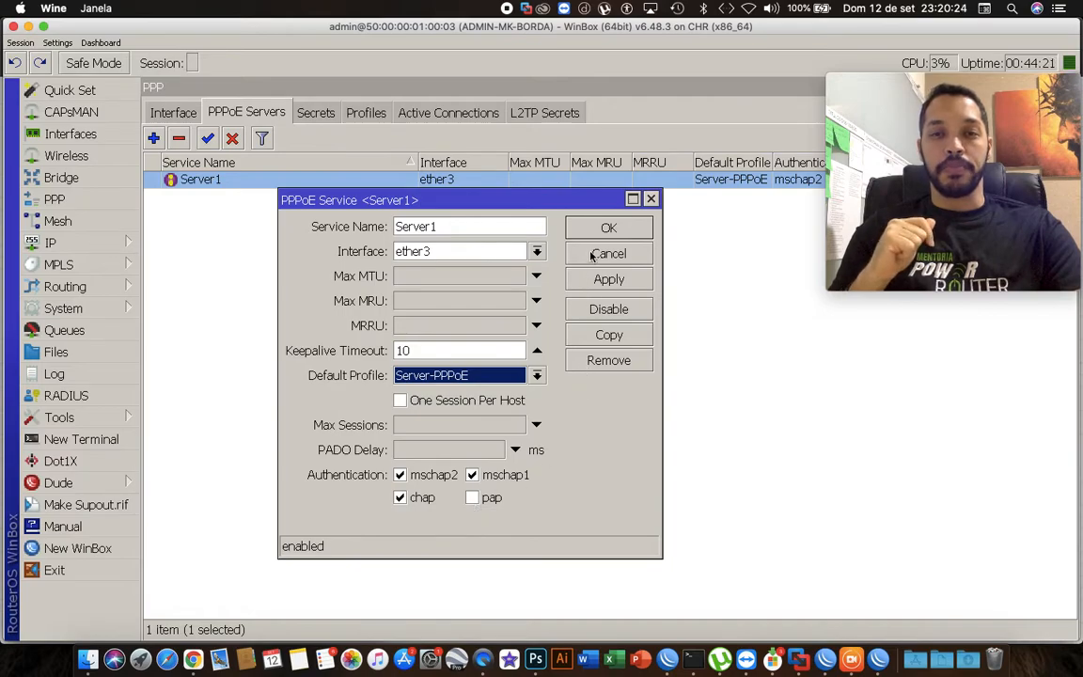
left_click(607, 227)
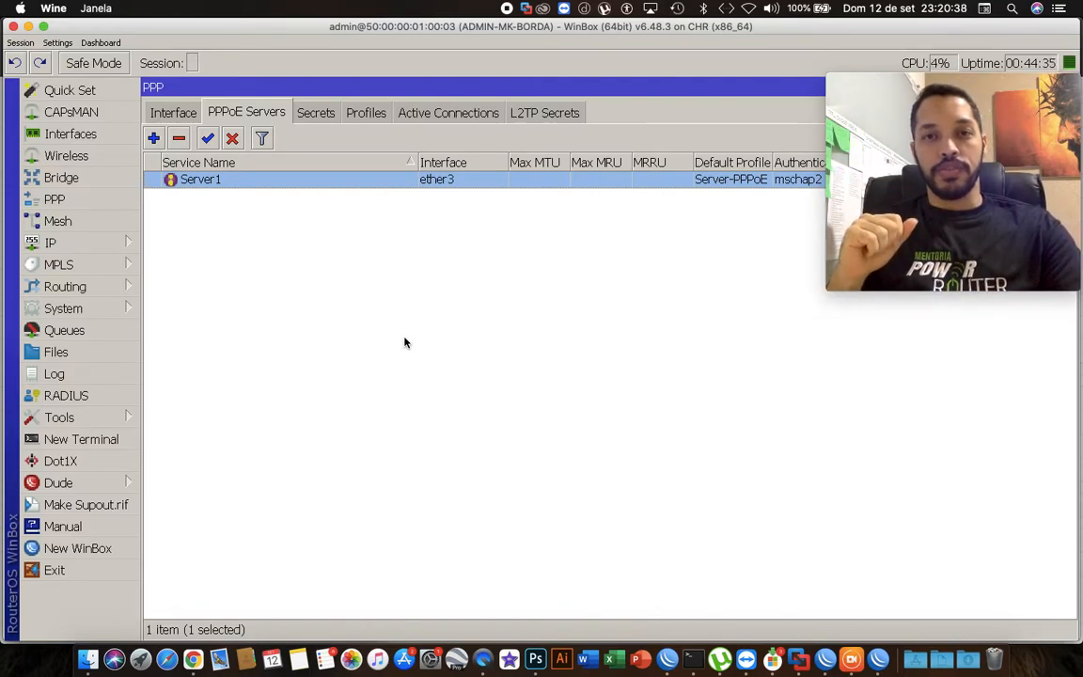
Switch to the client router's WinBox and add a new PPPoE Client interface in PPP.
key("ctrl+Up")
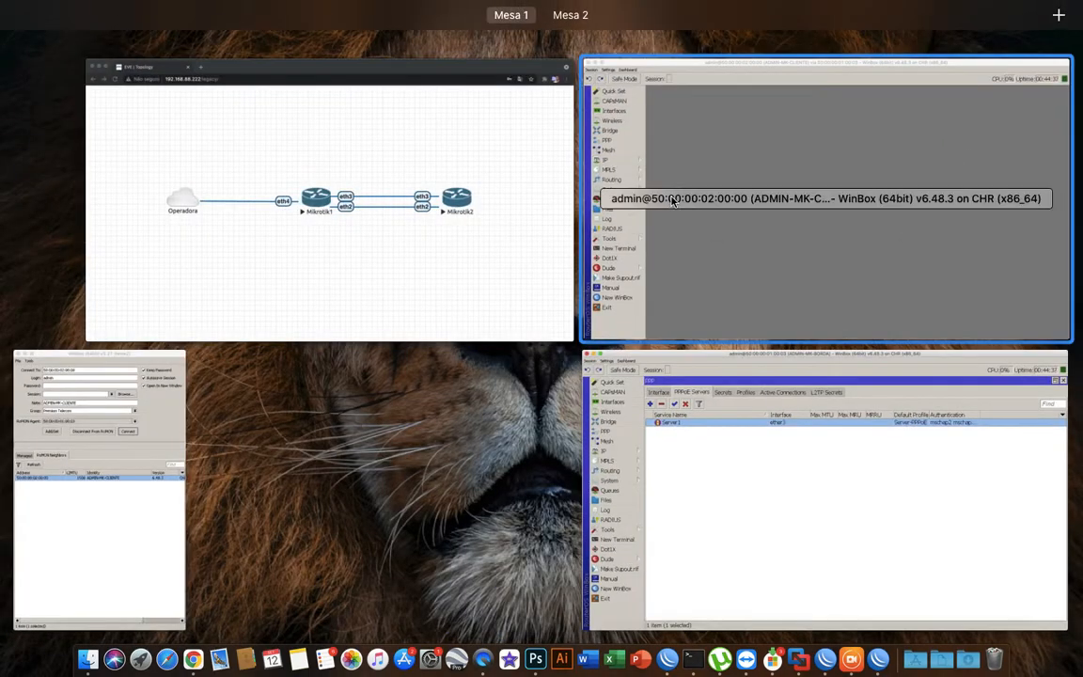
left_click(672, 200)
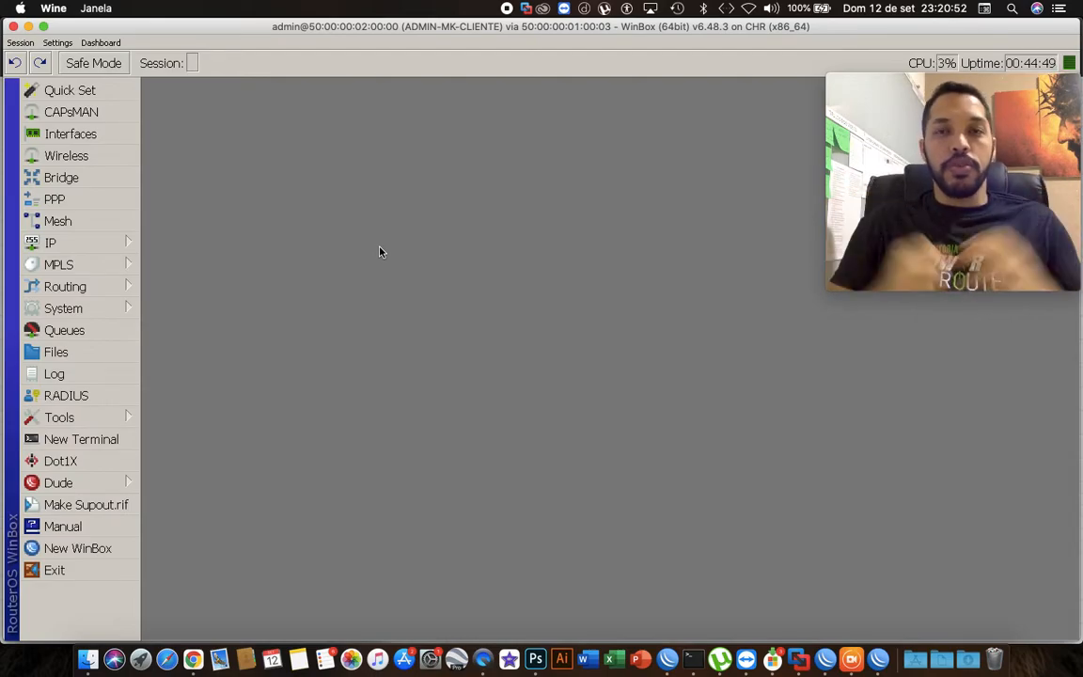
left_click(109, 203)
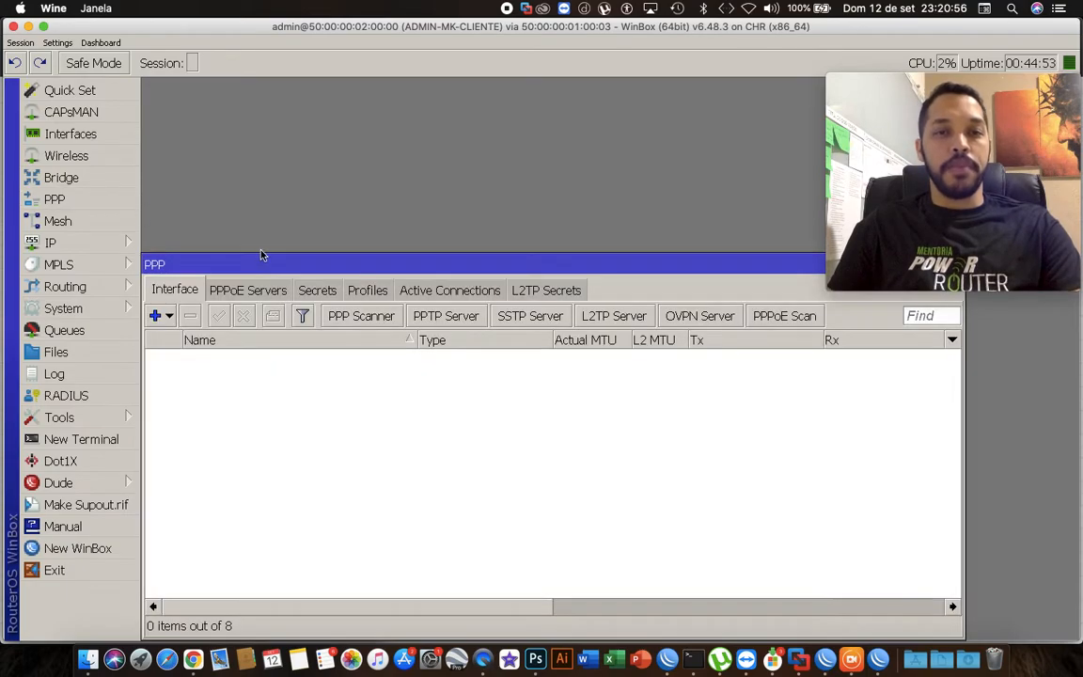
left_click(158, 316)
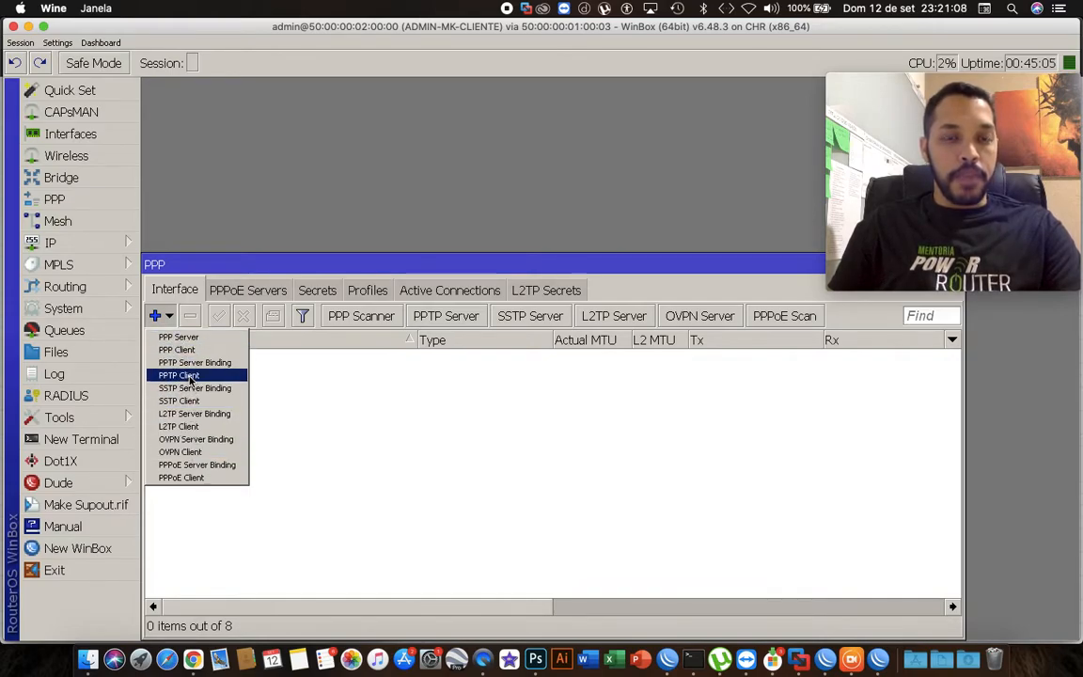
left_click(214, 479)
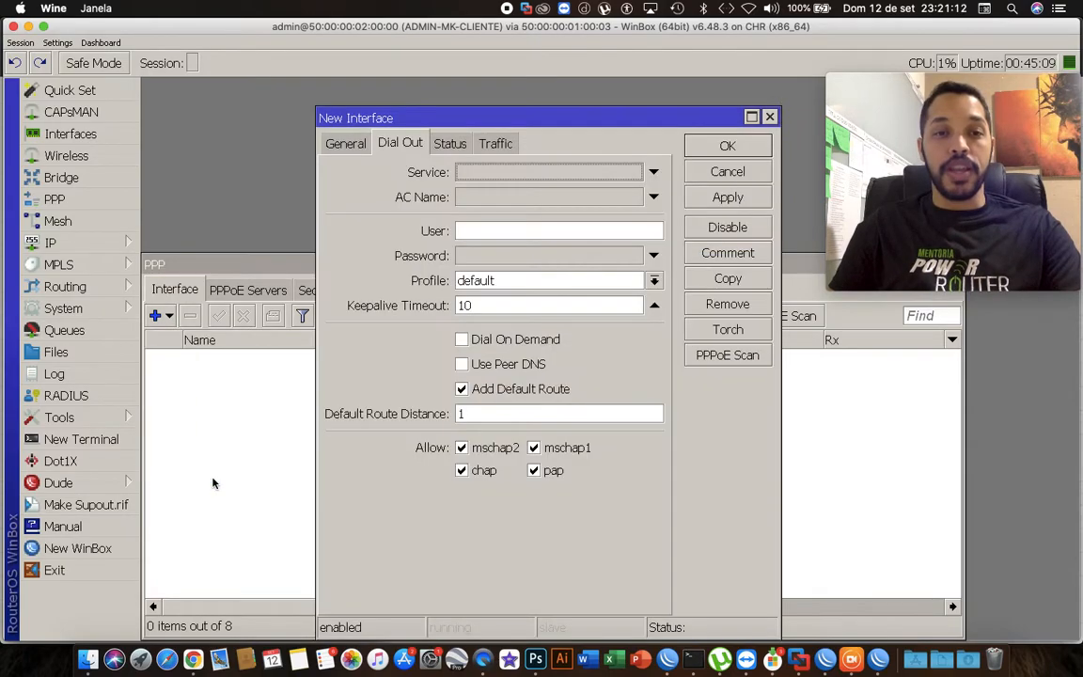
left_click_drag(401, 123, 379, 99)
left_click(329, 120)
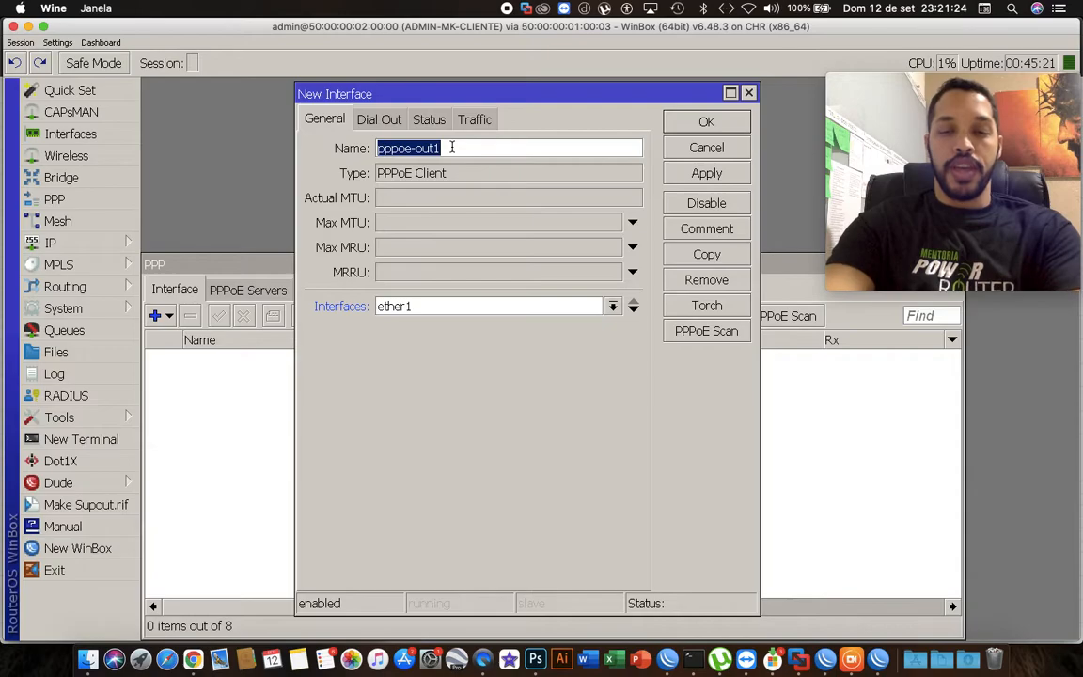
Name the PPPoE client interface Link-Power-Router.
type("Link-")
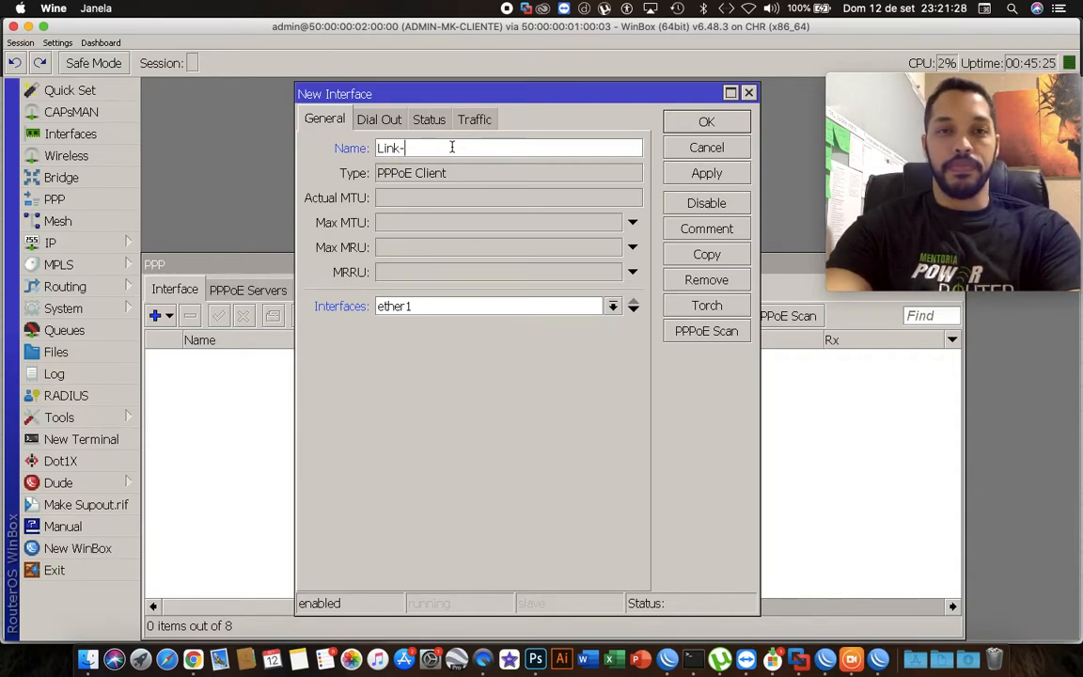
type("Opera")
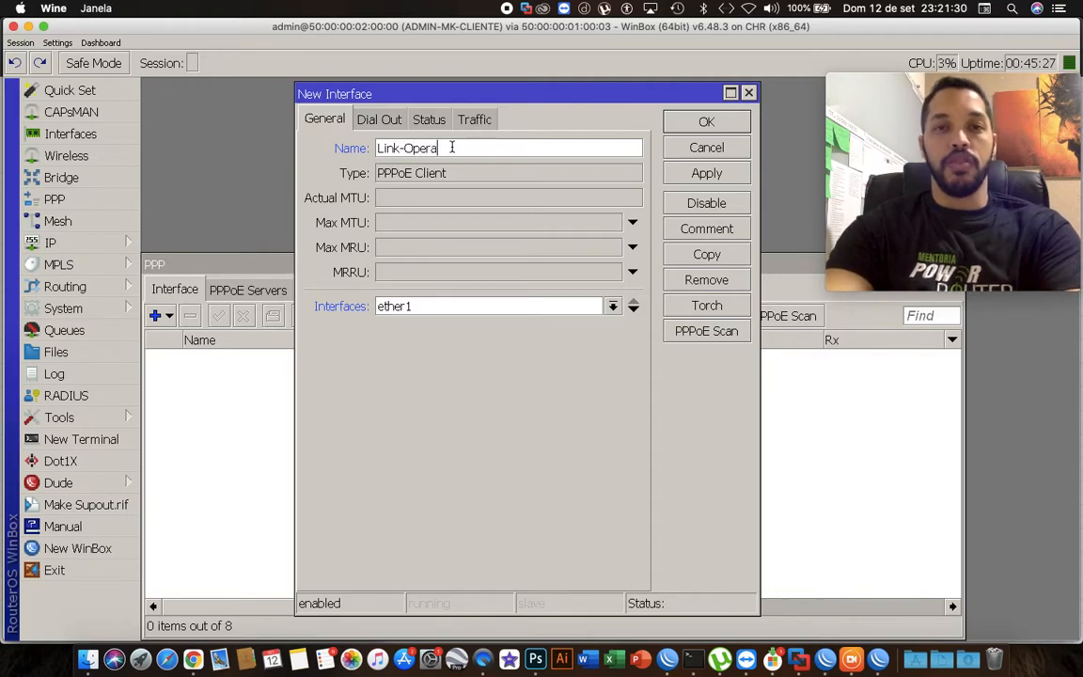
type("dora")
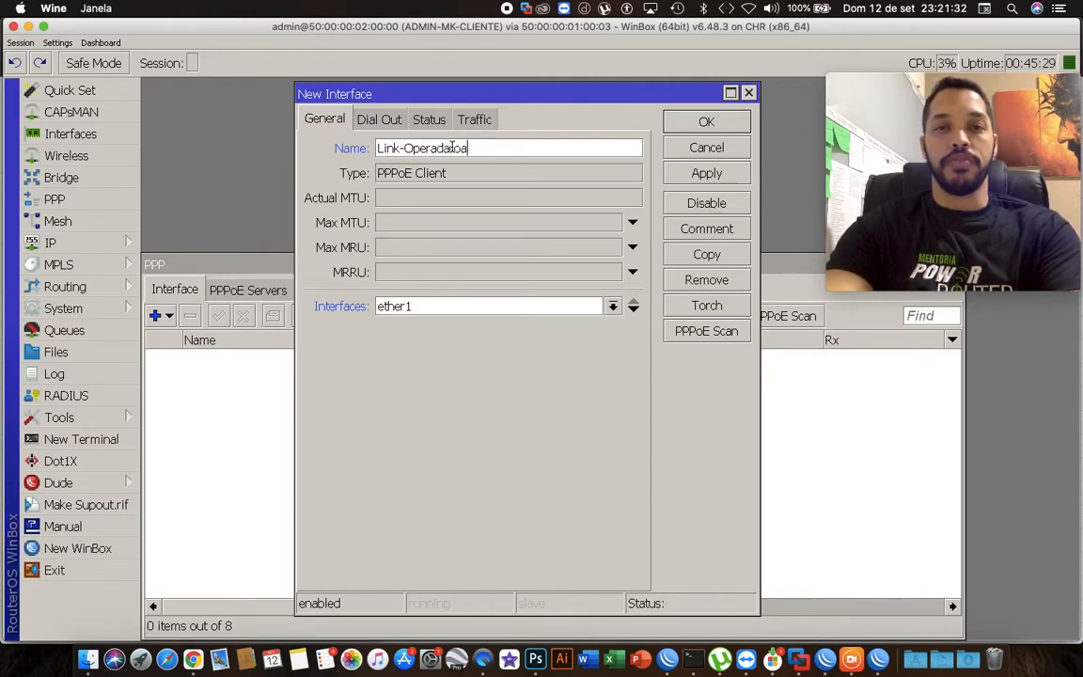
key("BackSpace")
type("a")
key("BackSpace")
type("or")
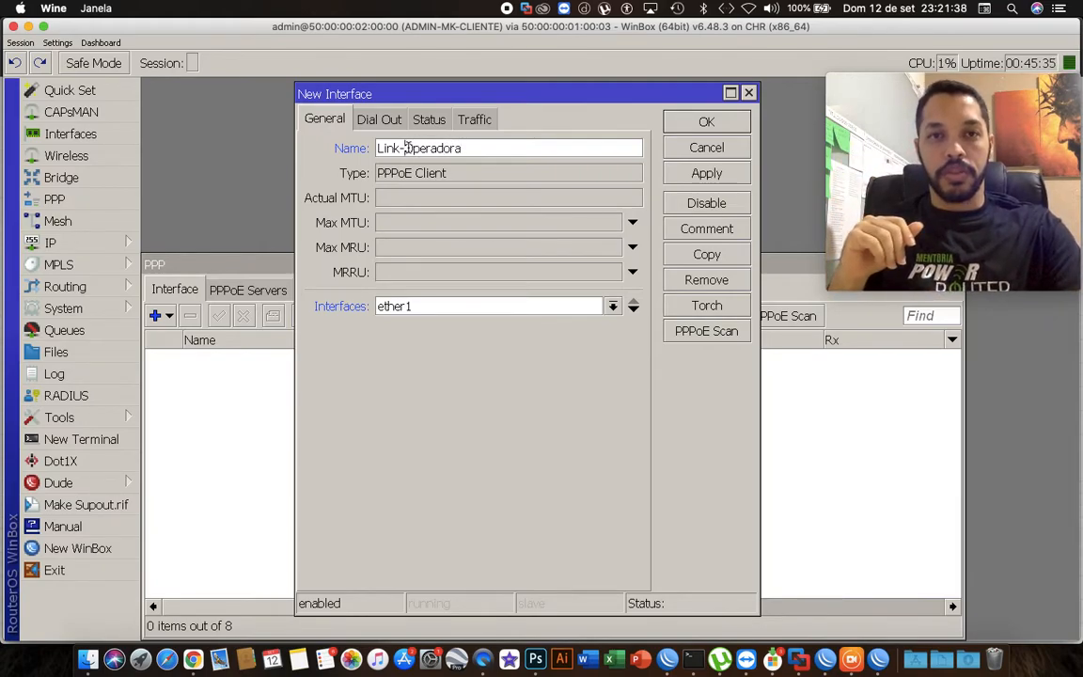
left_click_drag(403, 148, 474, 150)
type("Powe")
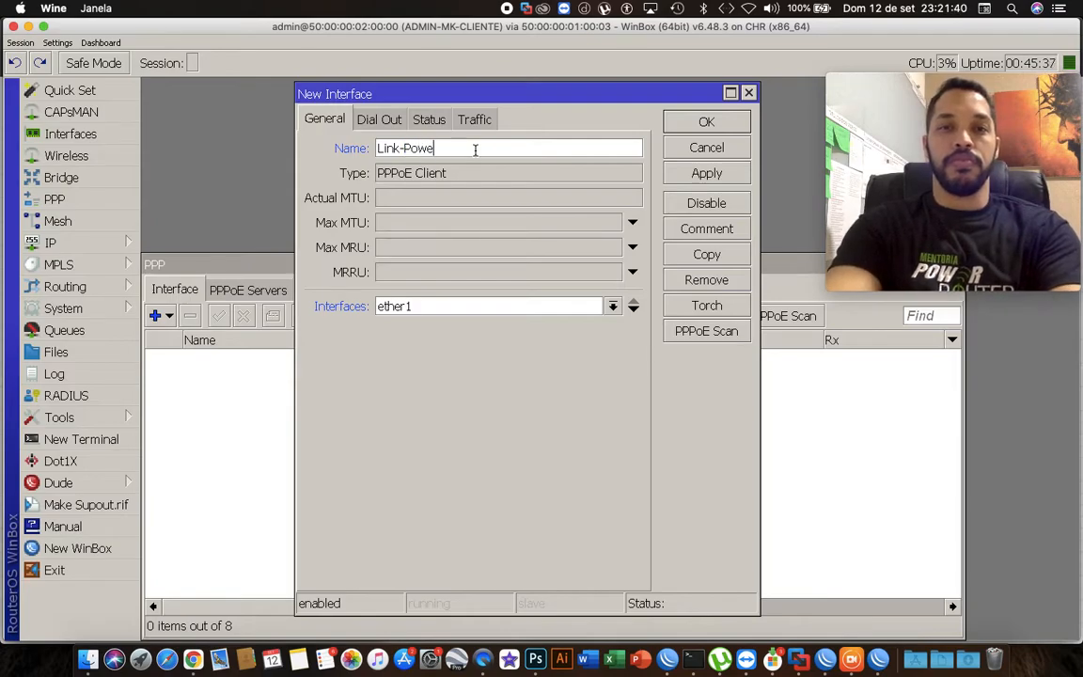
type("r-Router")
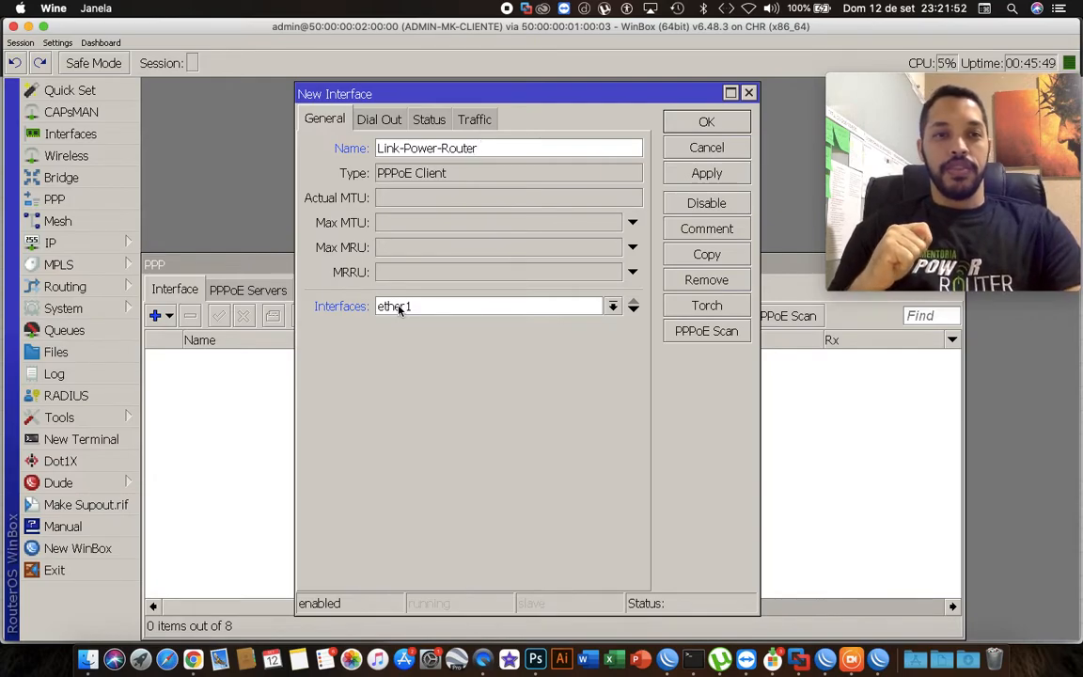
Check the IP neighbor list to see which interface connects to the server router.
left_click(103, 249)
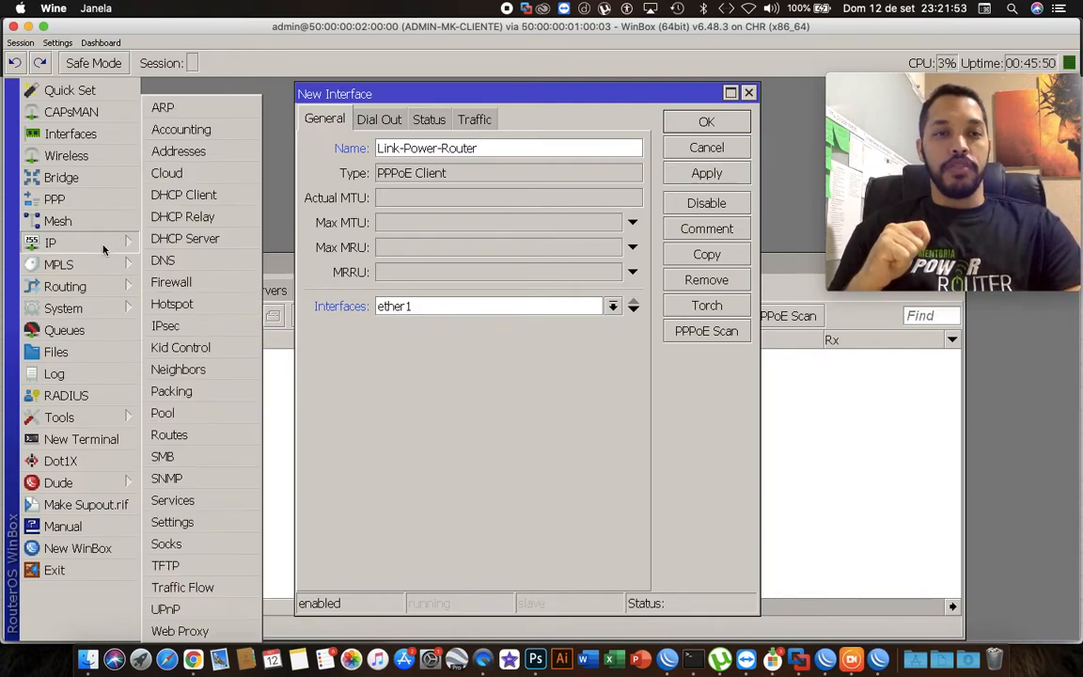
left_click(200, 370)
left_click_drag(358, 180, 351, 309)
left_click(271, 386)
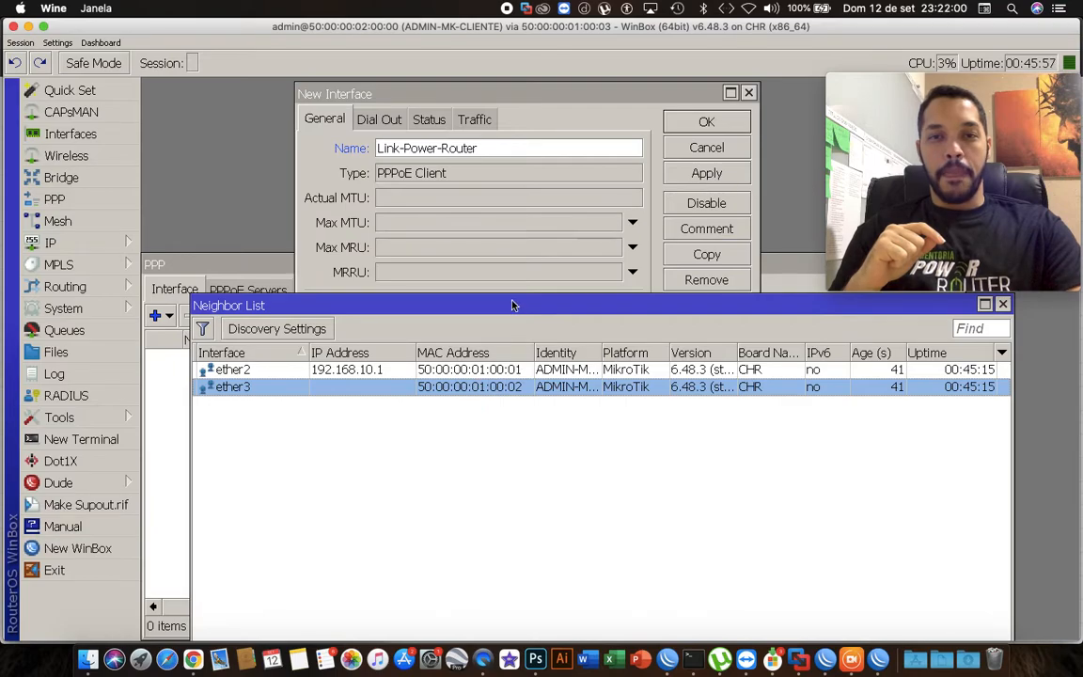
left_click_drag(491, 307, 434, 351)
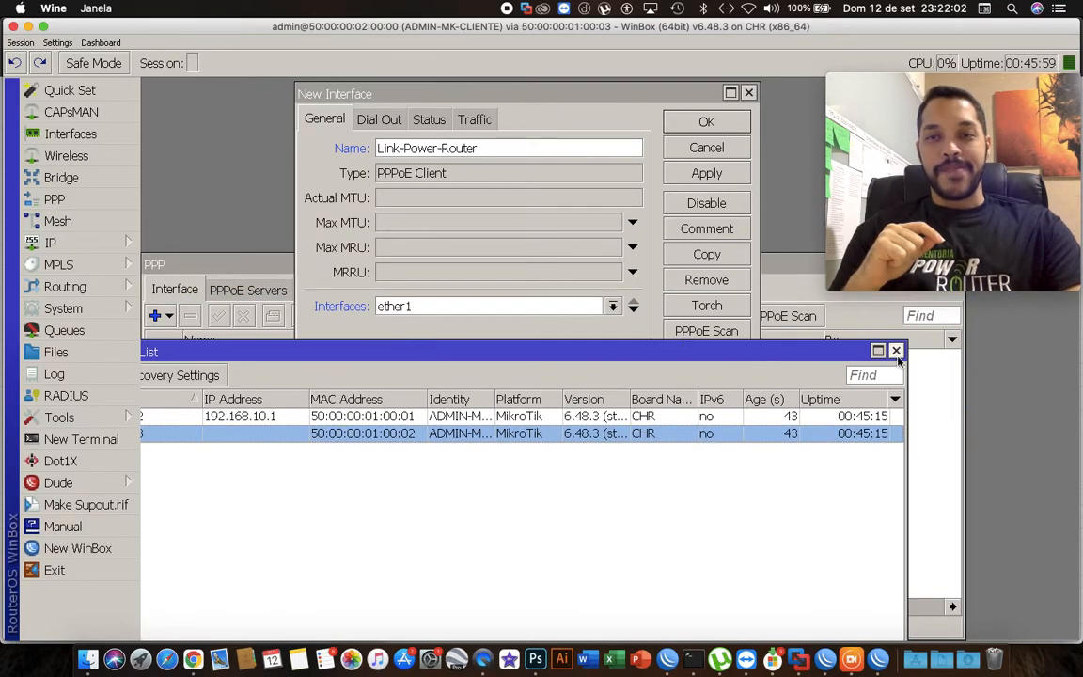
left_click(896, 350)
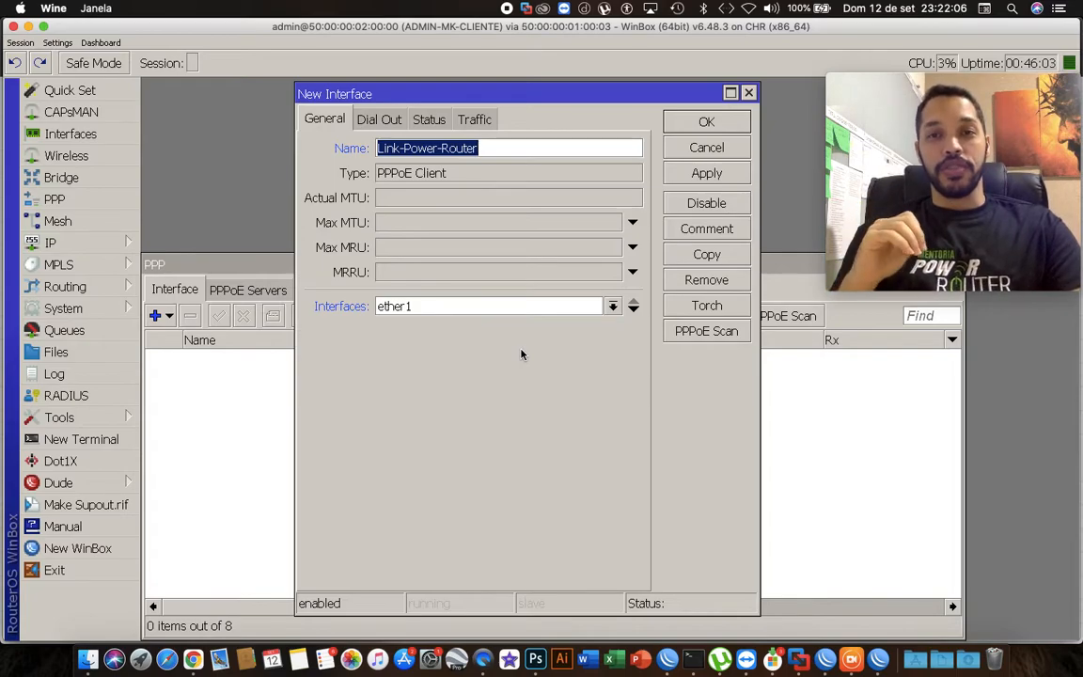
Run a PPPoE scan on ether2 and then ether3 to locate the PPPoE server.
left_click(703, 332)
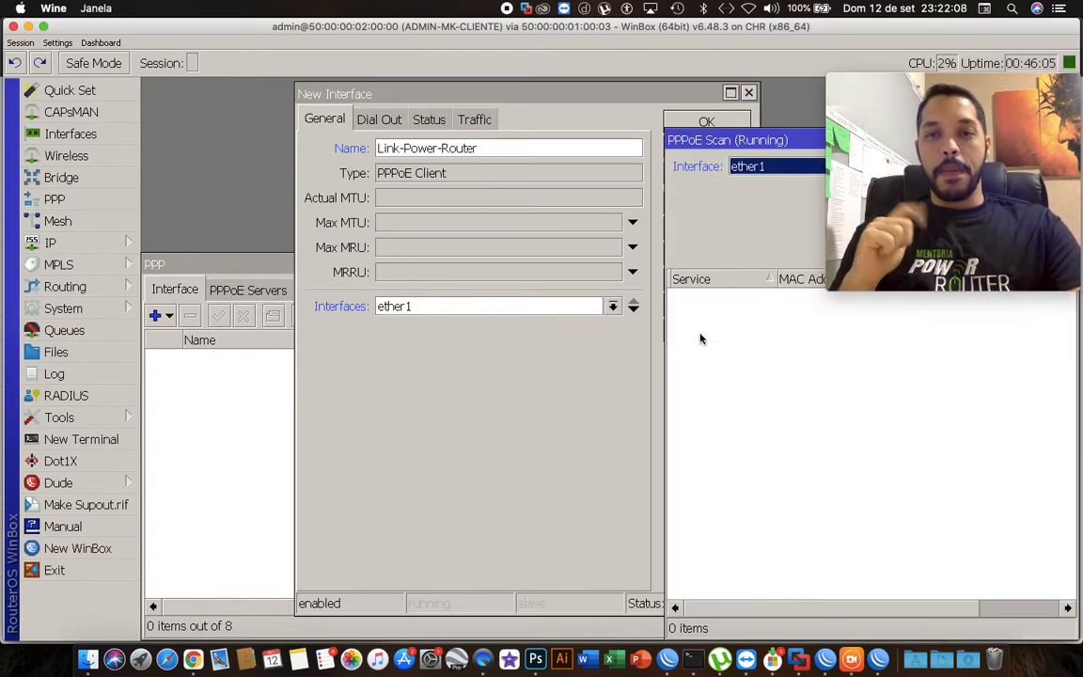
left_click_drag(727, 144, 410, 333)
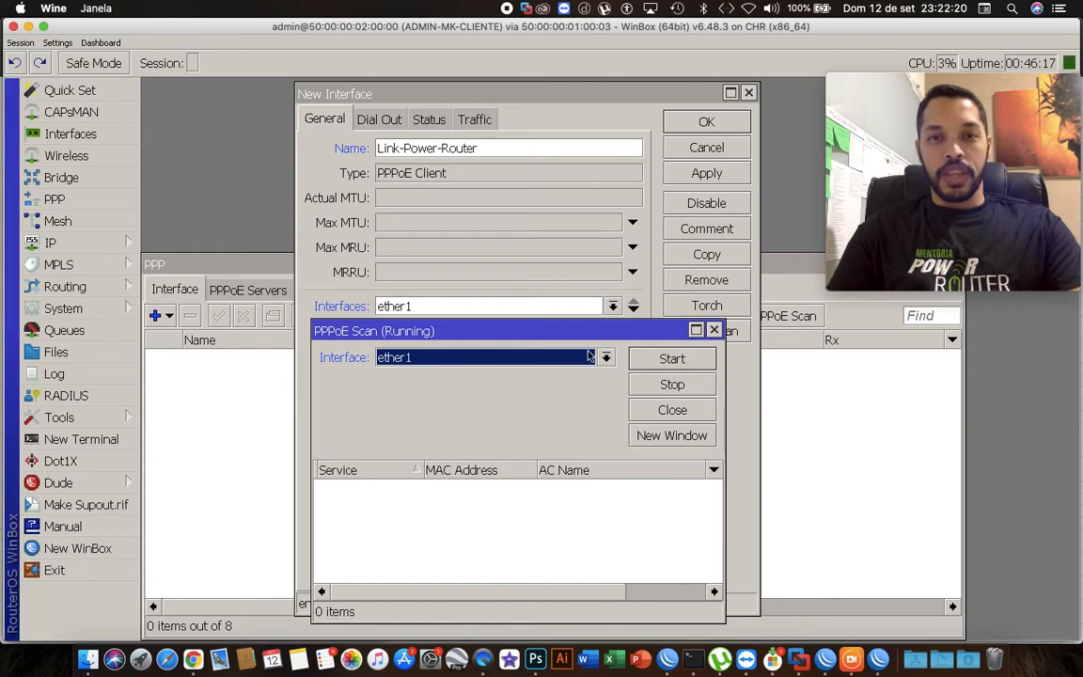
left_click(635, 362)
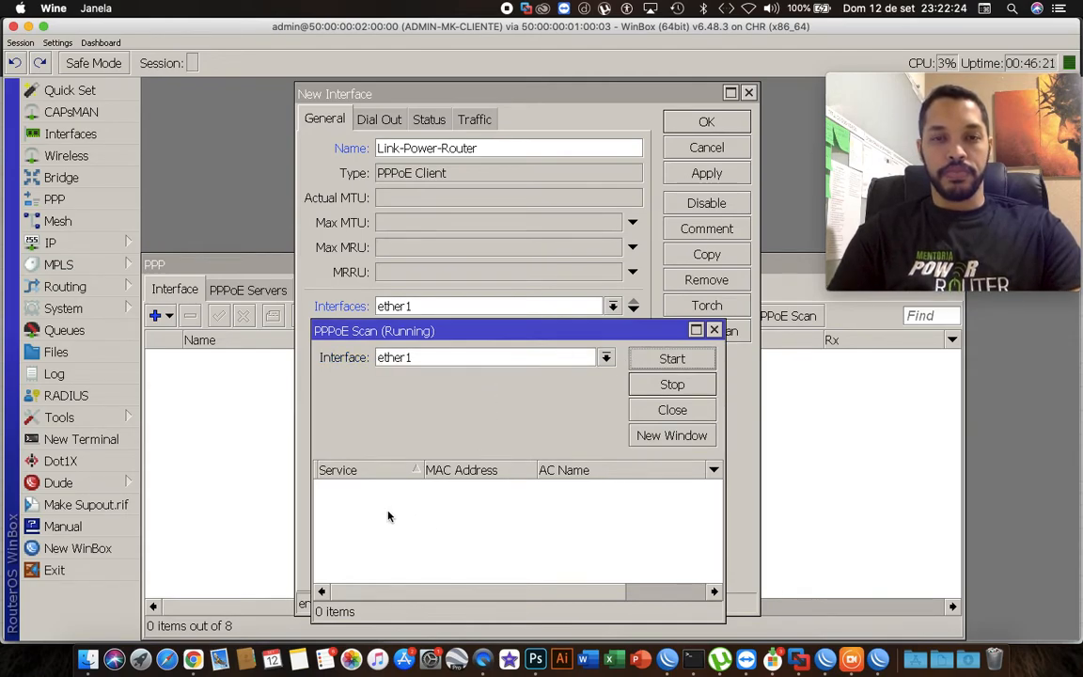
left_click(411, 360)
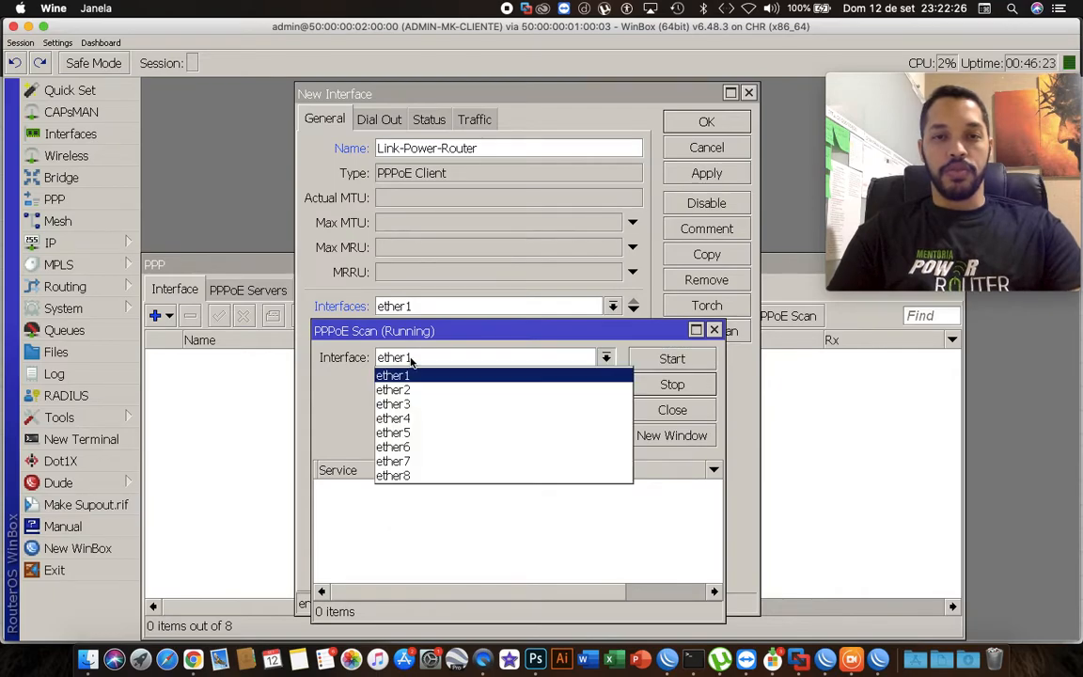
left_click(395, 389)
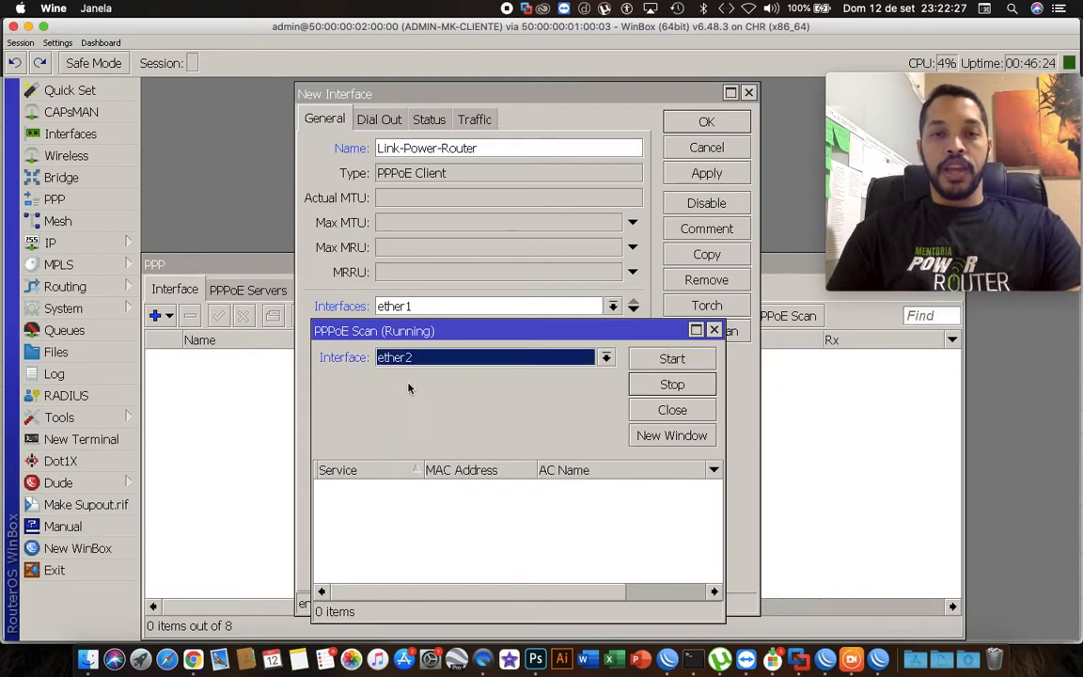
left_click(642, 362)
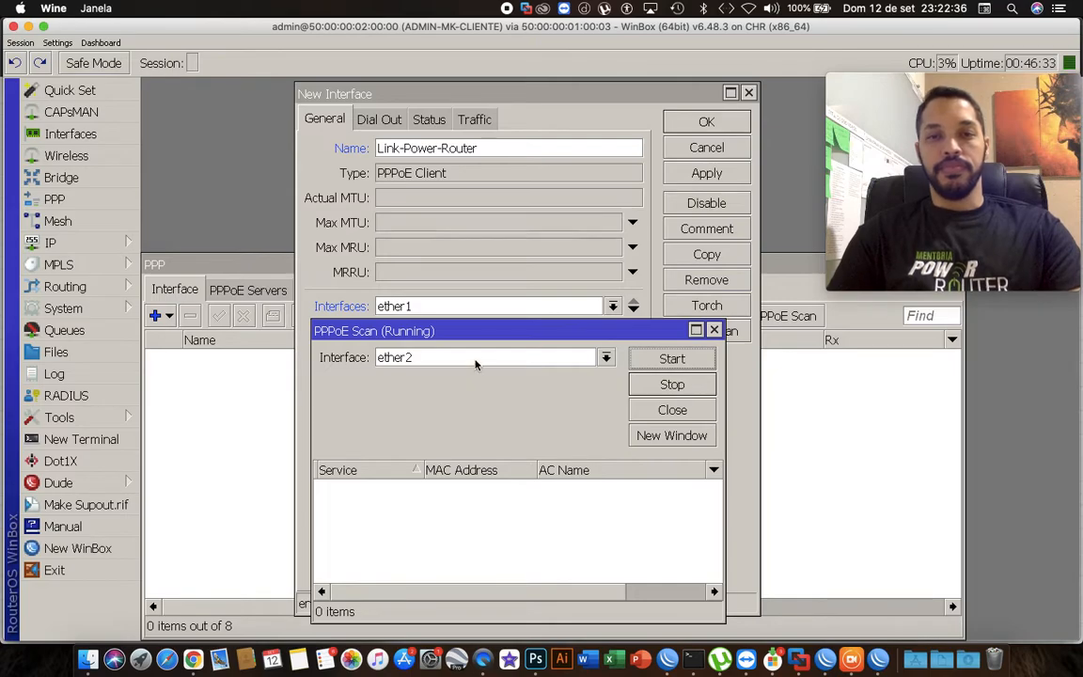
left_click(475, 360)
left_click(435, 404)
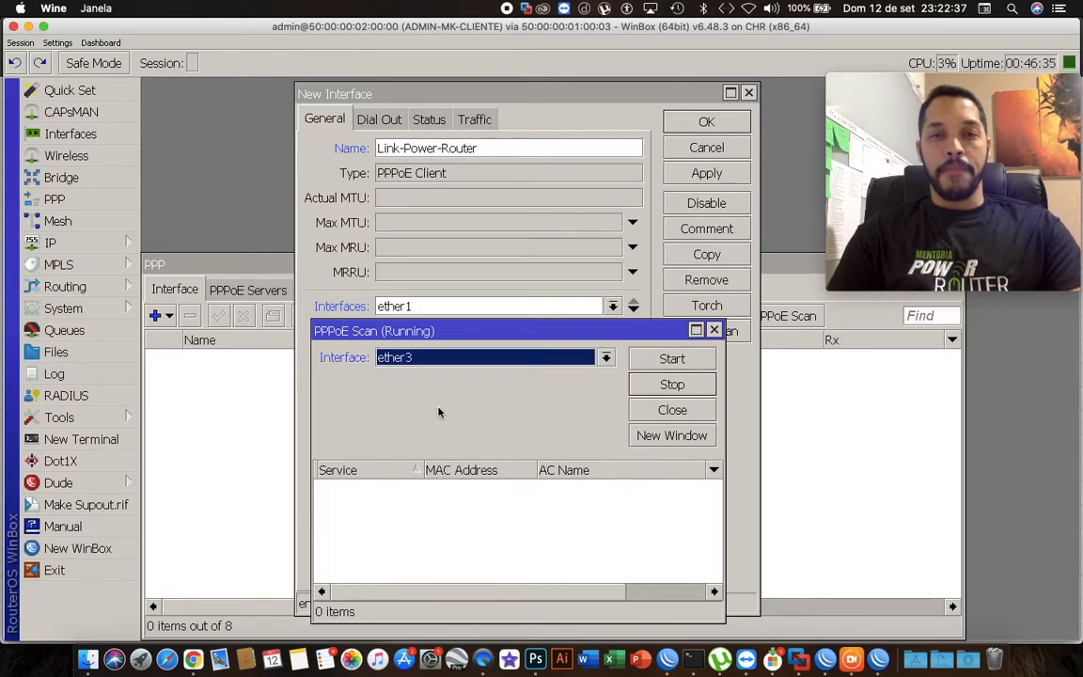
left_click(662, 360)
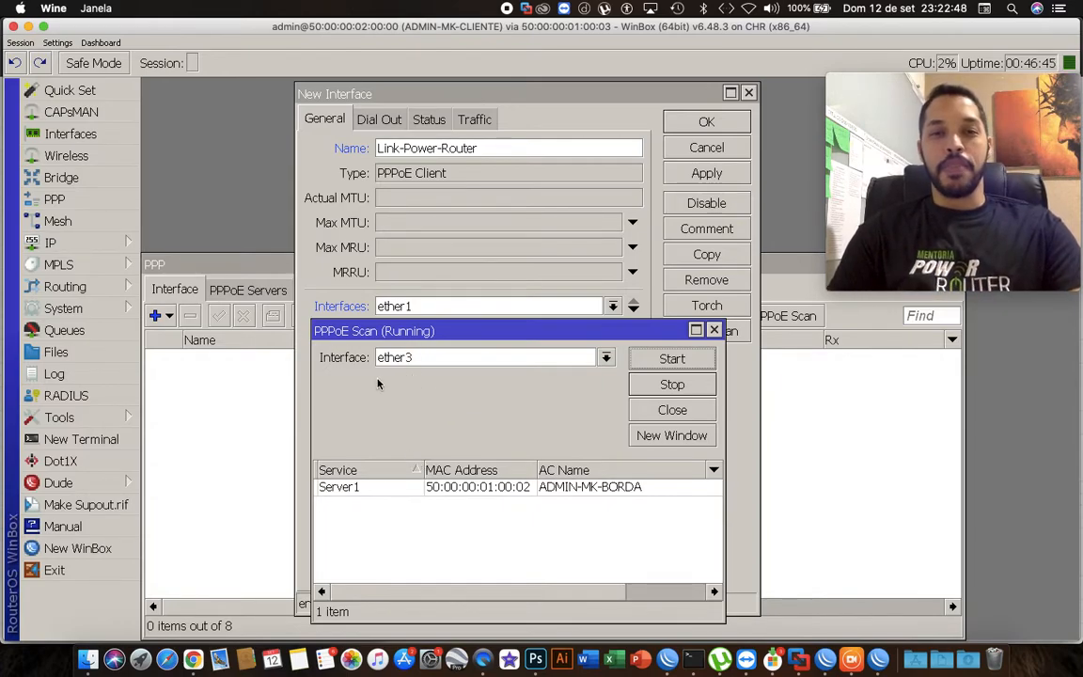
left_click(386, 489)
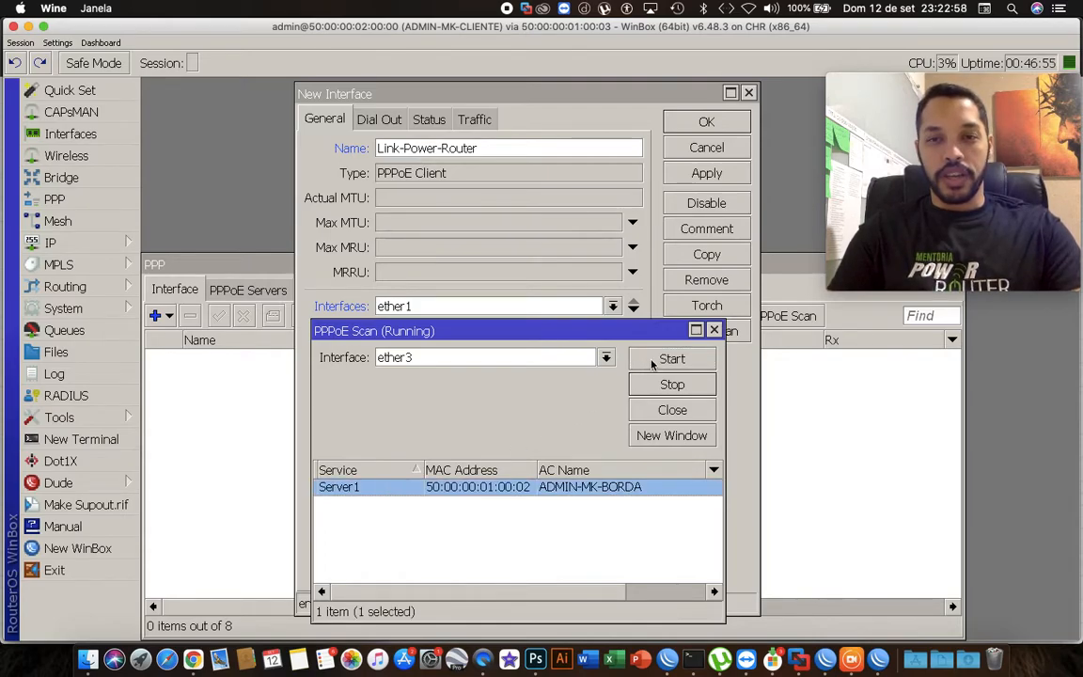
left_click(714, 331)
Set the PPPoE client's interface to ether3.
left_click(457, 302)
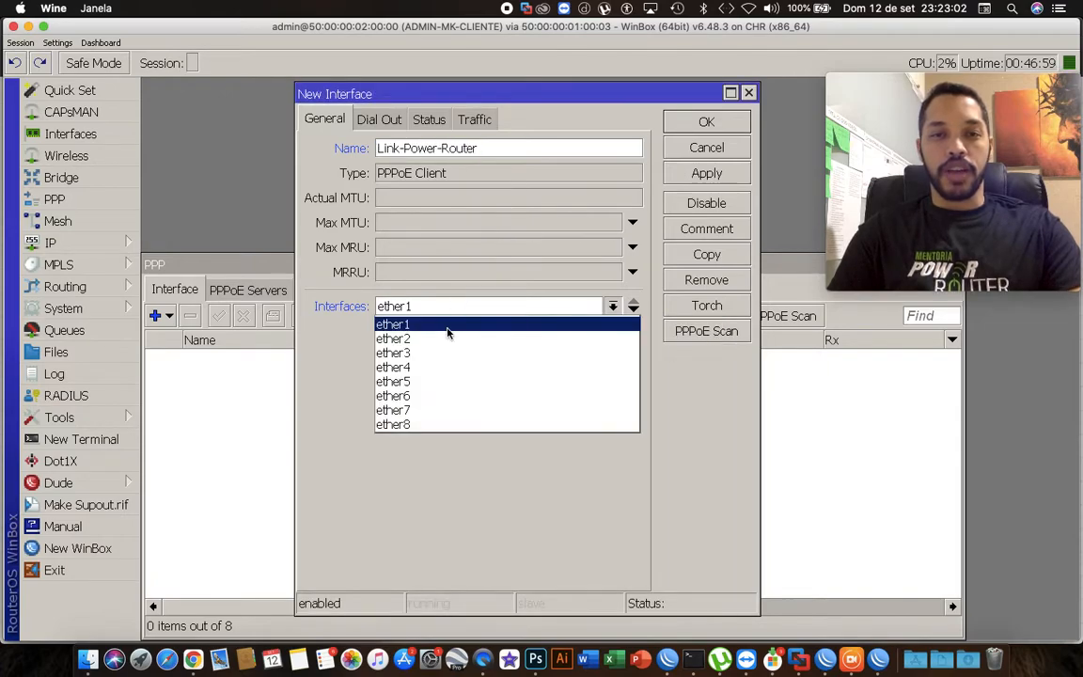
left_click(435, 355)
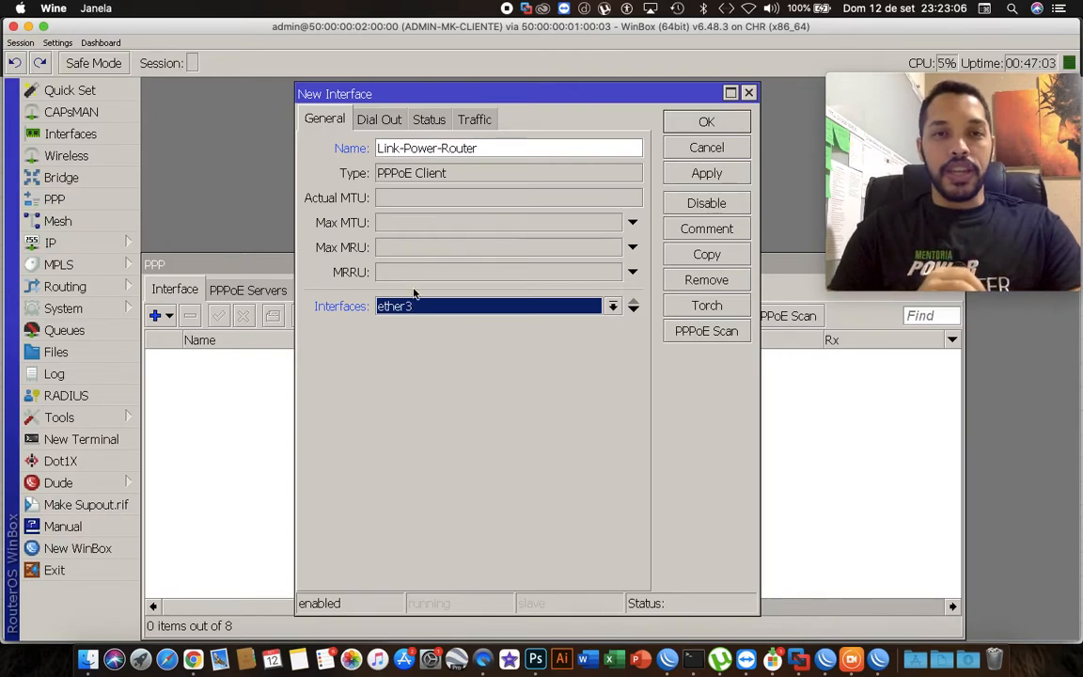
left_click_drag(496, 150, 384, 154)
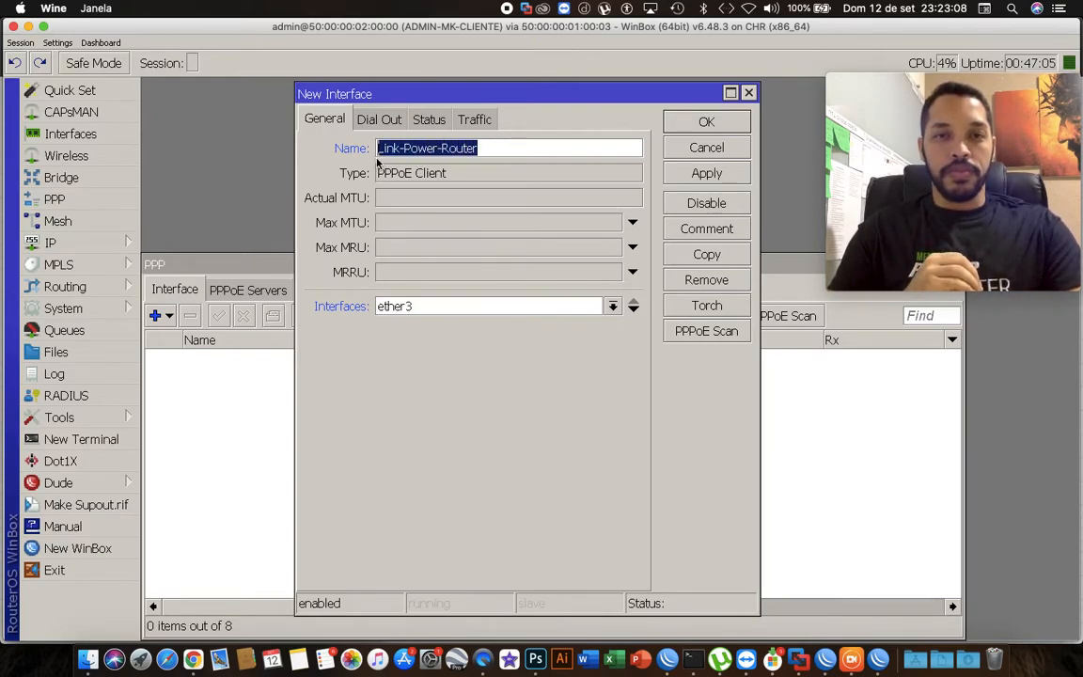
left_click_drag(444, 174, 374, 176)
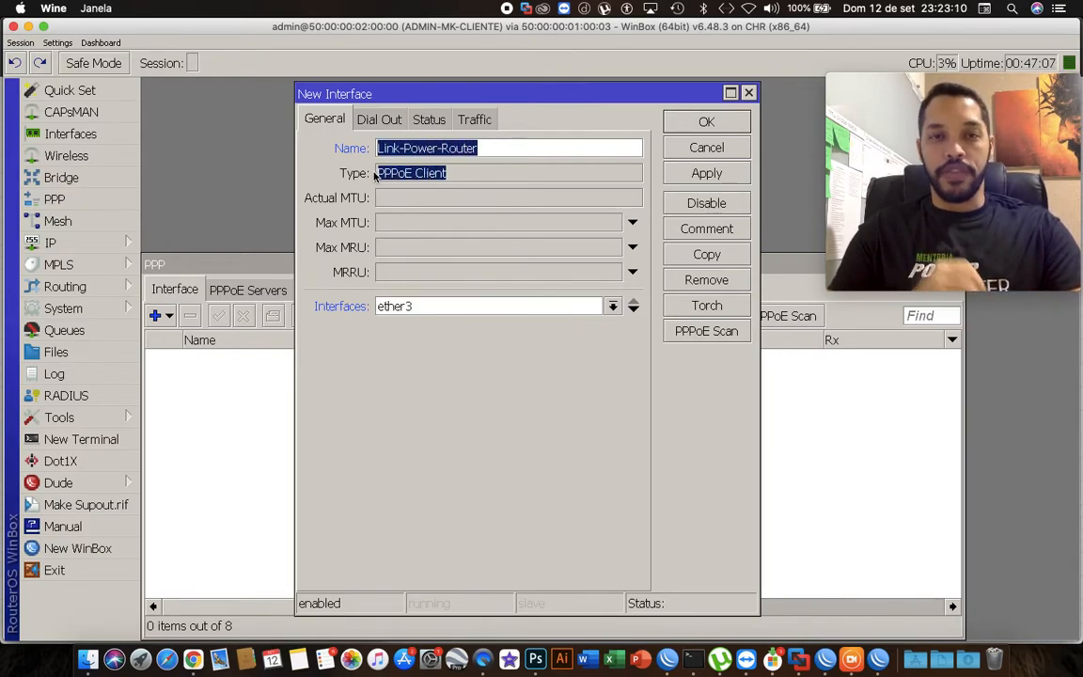
left_click(414, 174)
left_click(435, 149)
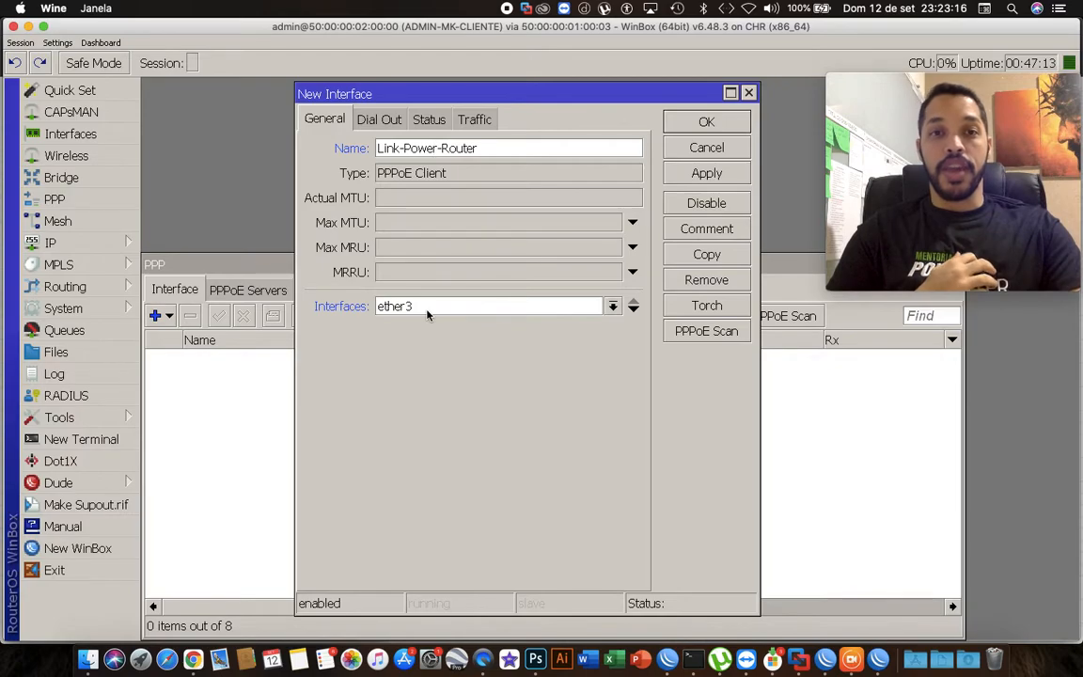
On the dial-out settings, enter the PPPoE client's user name and password from the server secret.
left_click(381, 124)
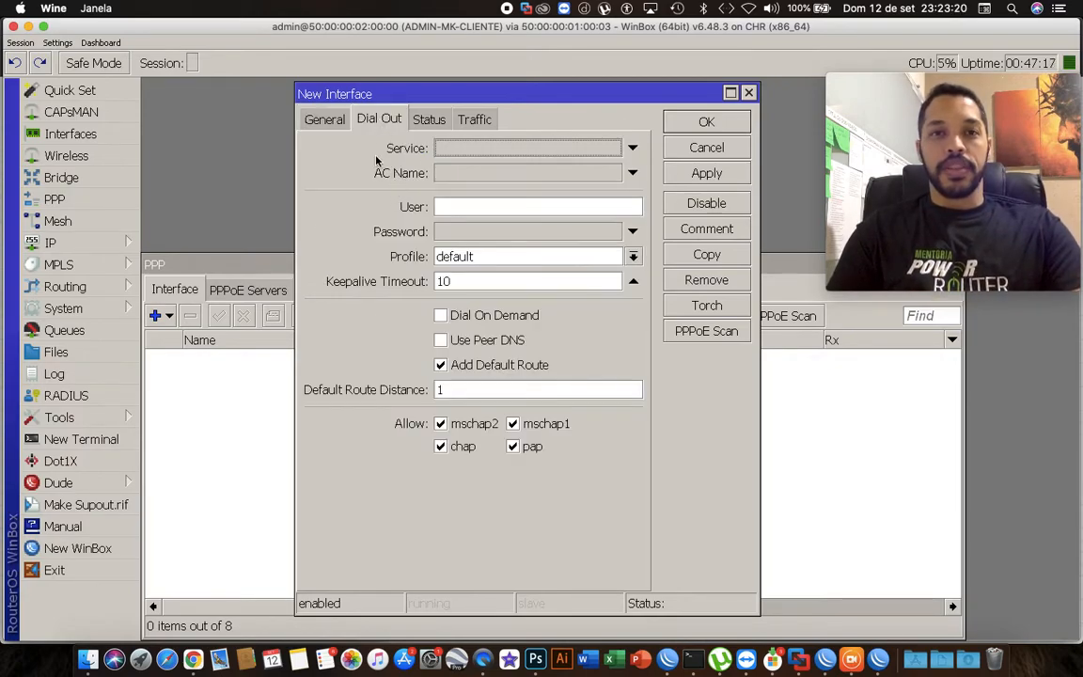
left_click(457, 206)
key("Tab")
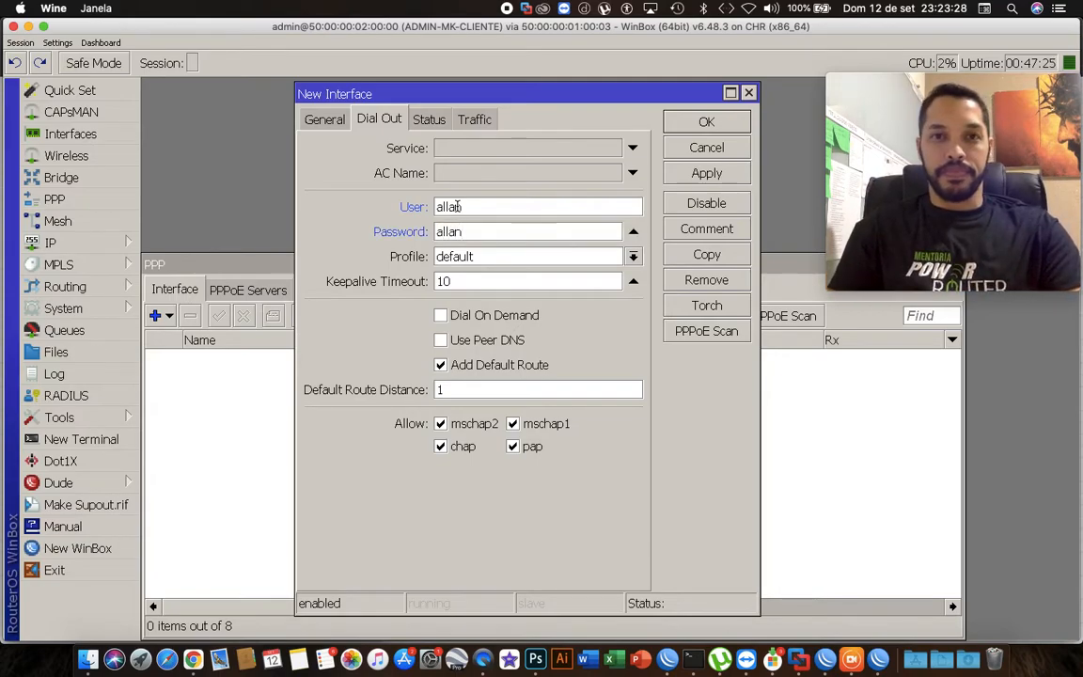
Enable Use Peer DNS for the PPPoE client.
double_click(460, 281)
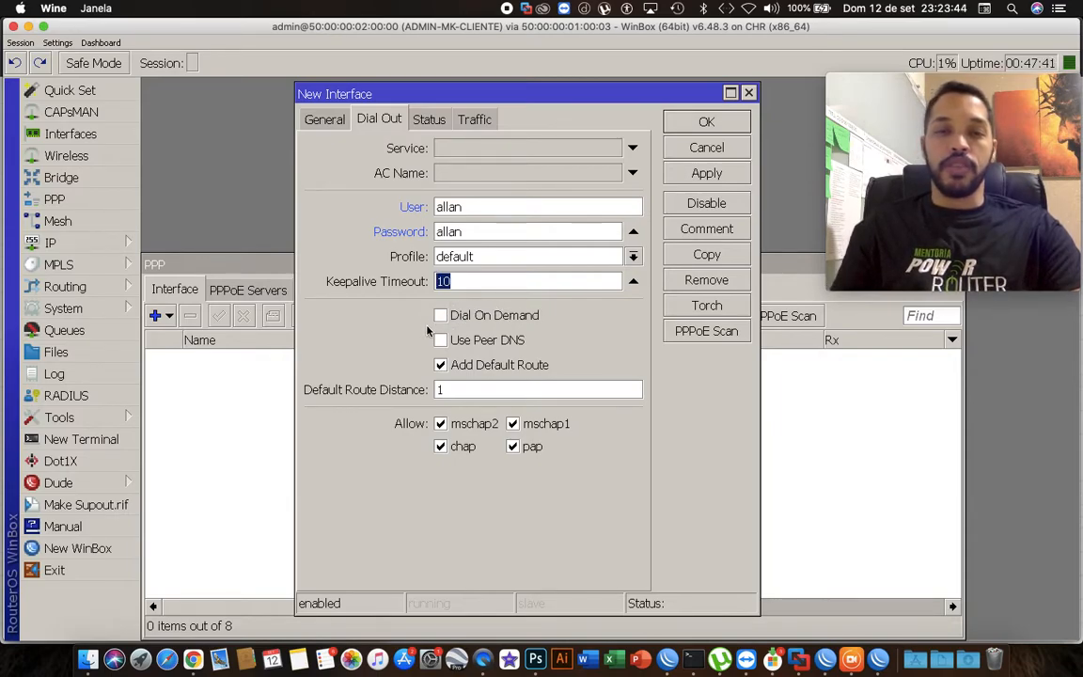
left_click(454, 281)
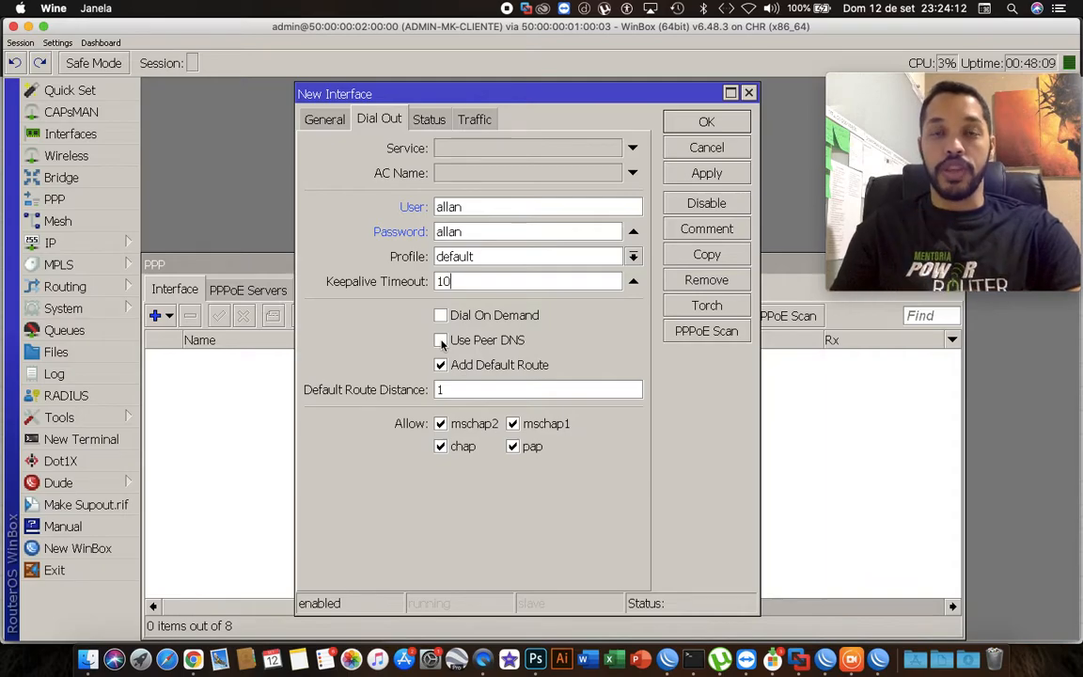
left_click(441, 340)
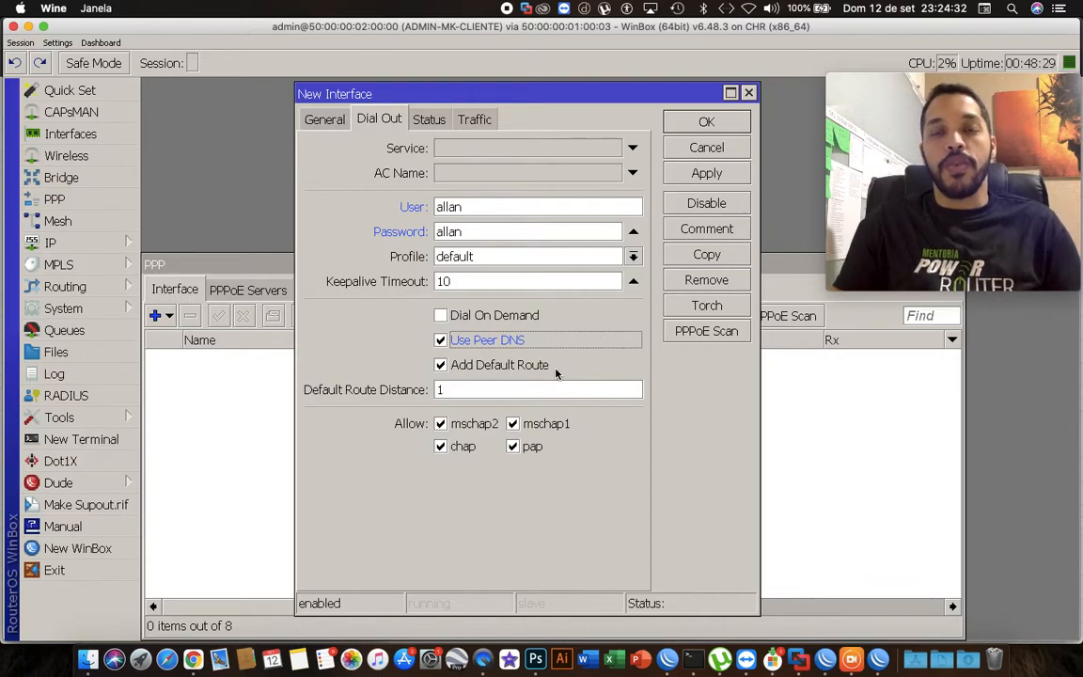
double_click(459, 389)
left_click(451, 392)
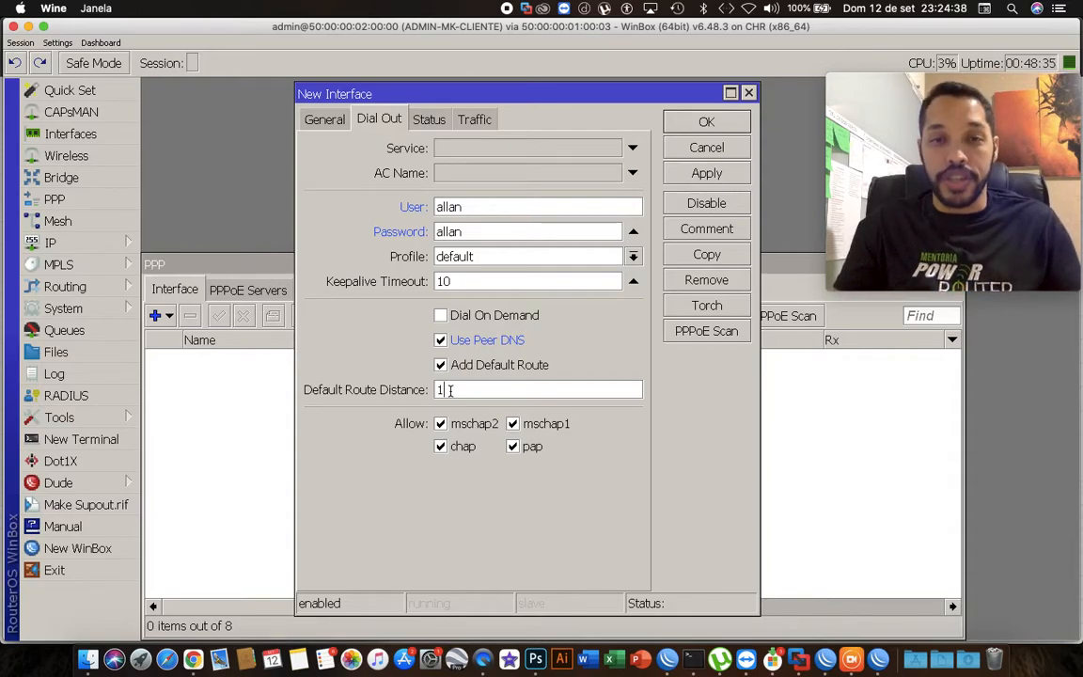
left_click_drag(446, 389, 434, 389)
left_click(447, 390)
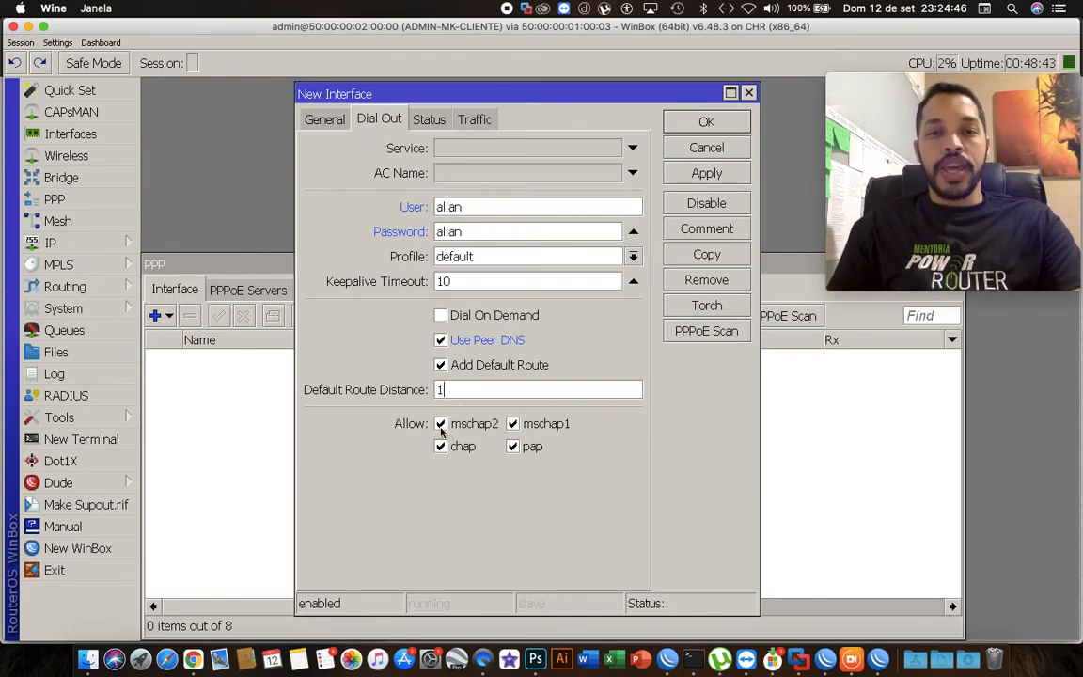
Disallow pap authentication for the PPPoE client and apply and save its settings.
left_click(513, 447)
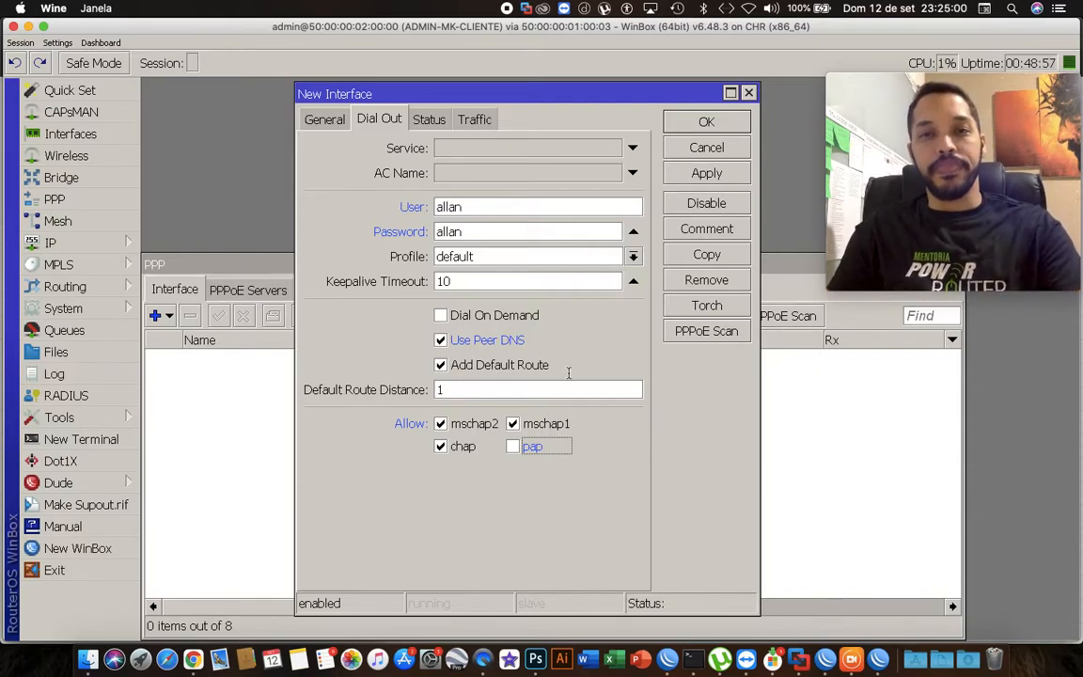
left_click(707, 174)
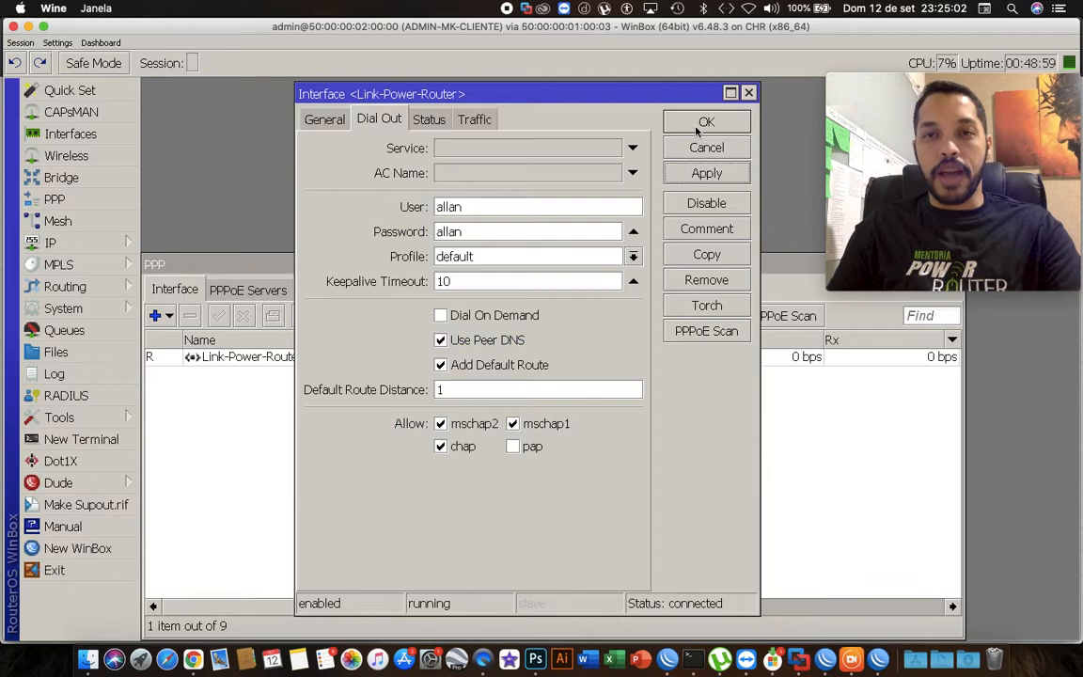
left_click(704, 124)
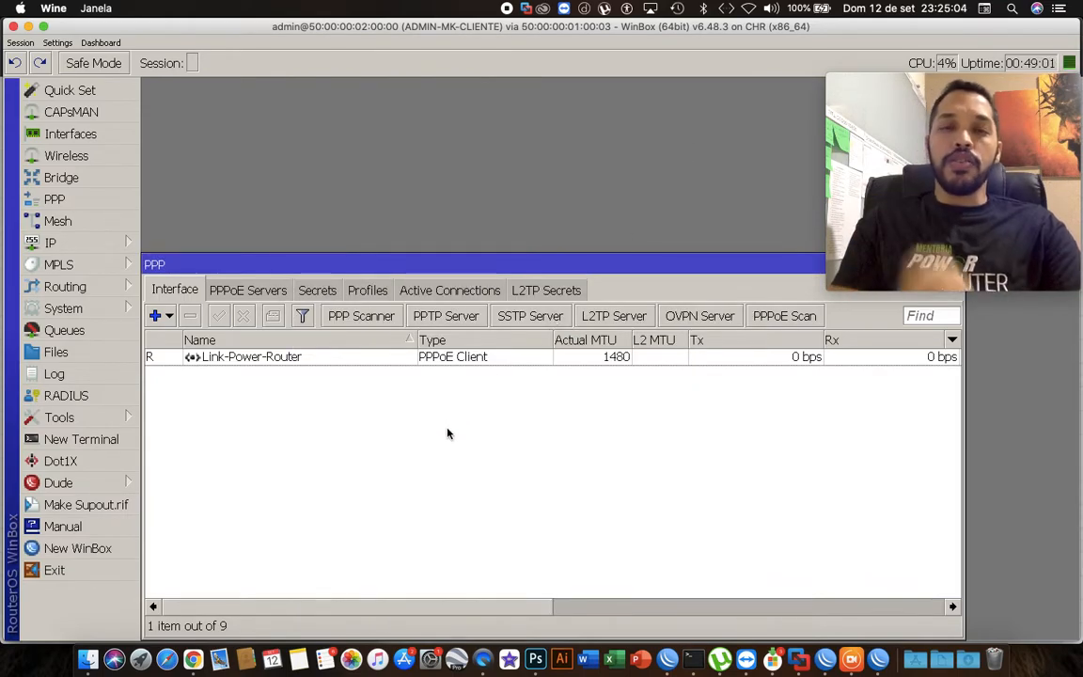
Open the Link-Power-Router interface to review its dial-out and general settings, then close it and the PPP window.
left_click(196, 361)
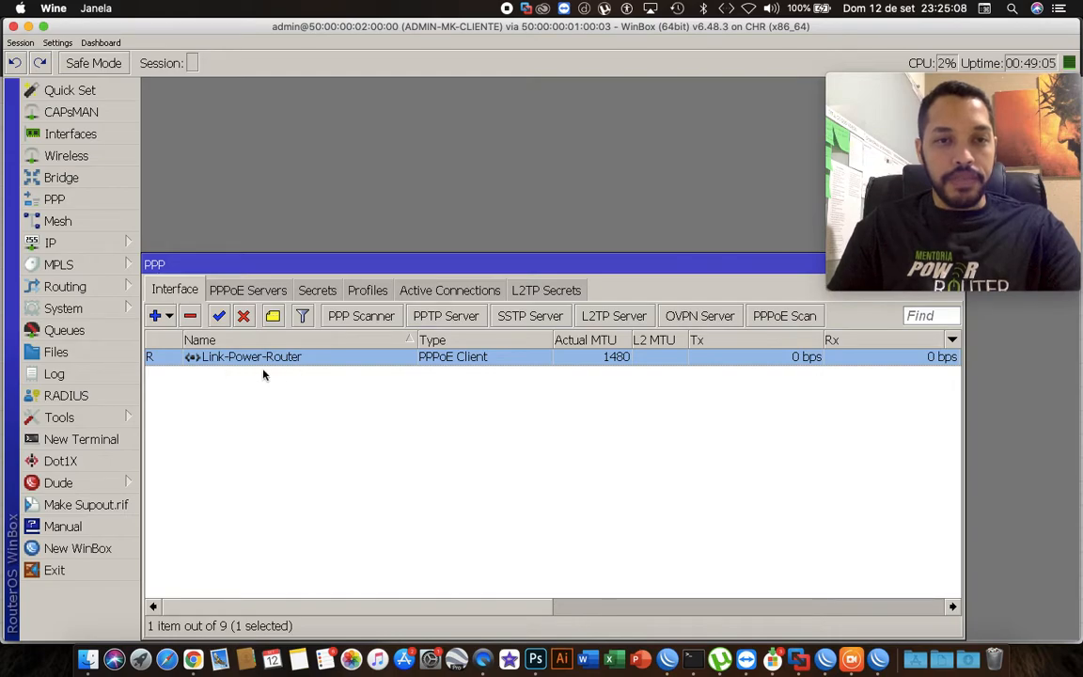
double_click(179, 358)
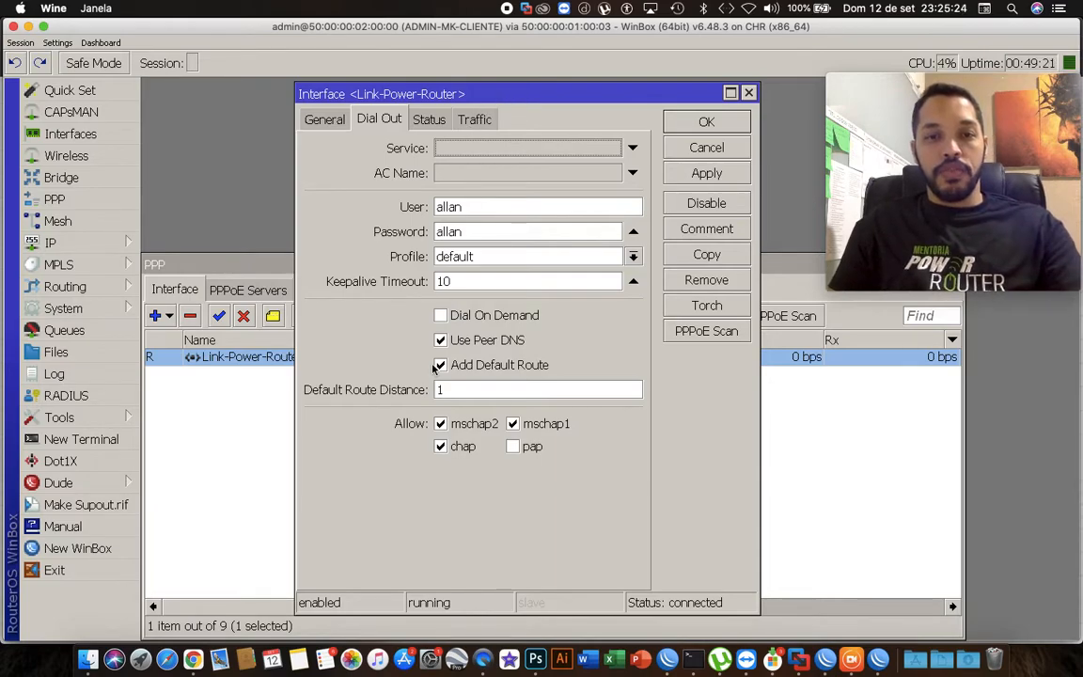
left_click(324, 119)
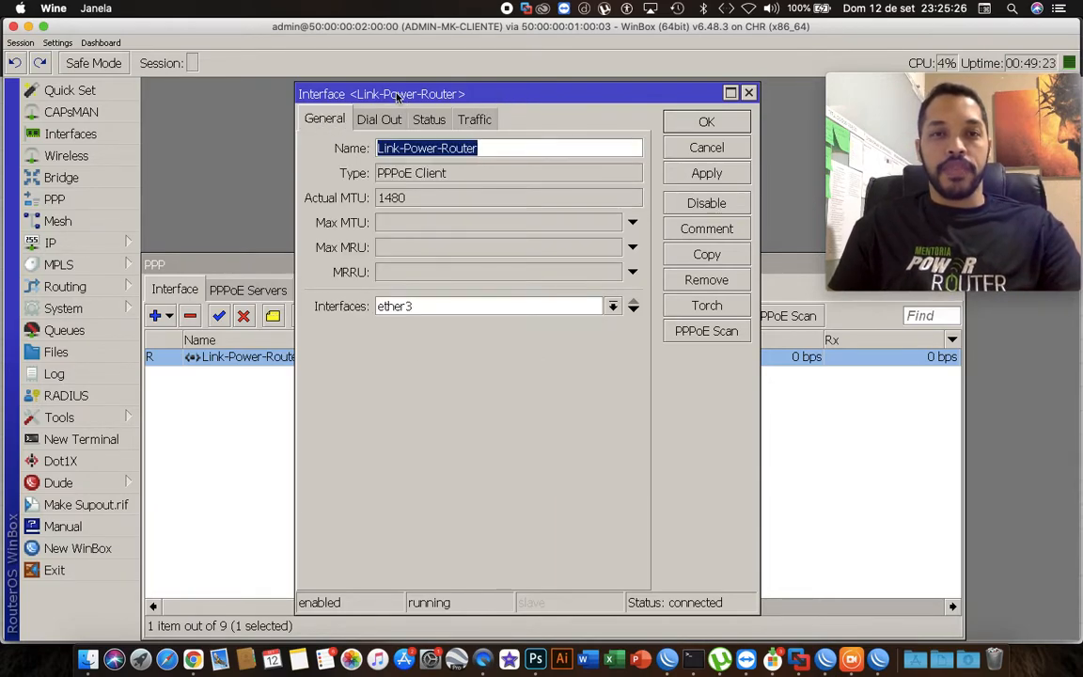
left_click_drag(397, 97, 394, 92)
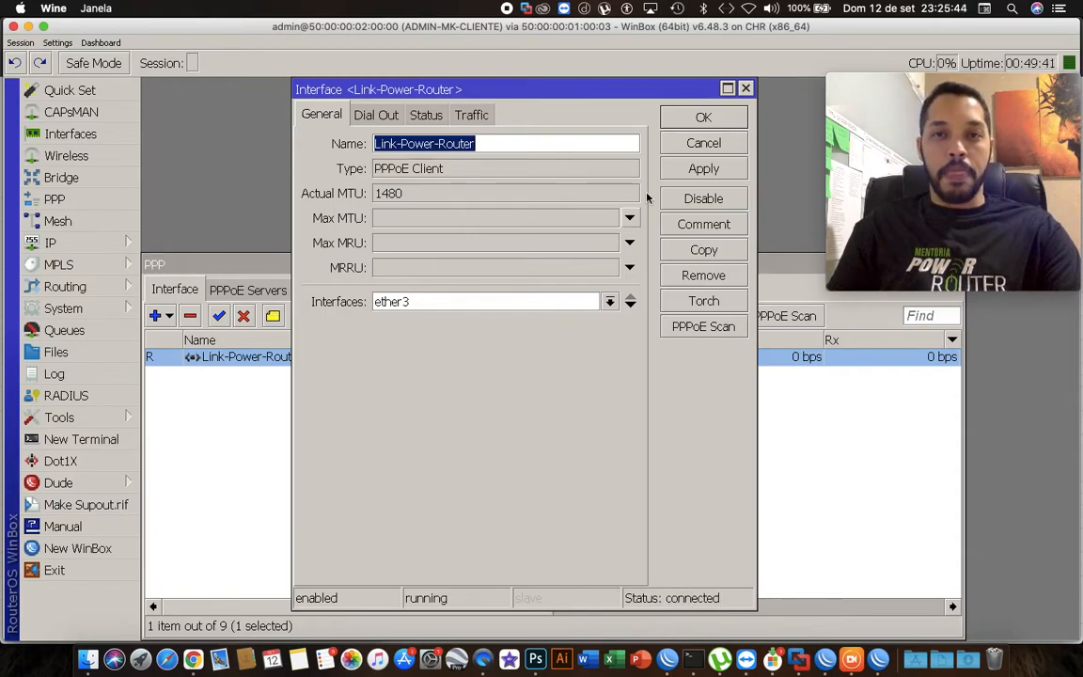
left_click(745, 88)
left_click_drag(767, 268, 775, 323)
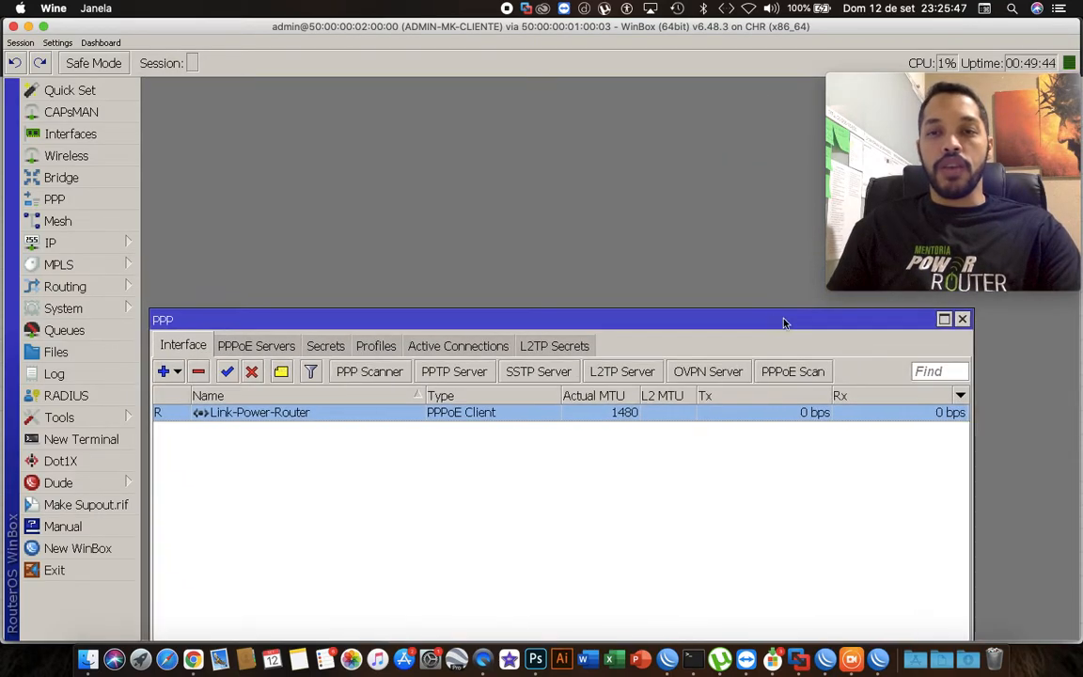
left_click(963, 320)
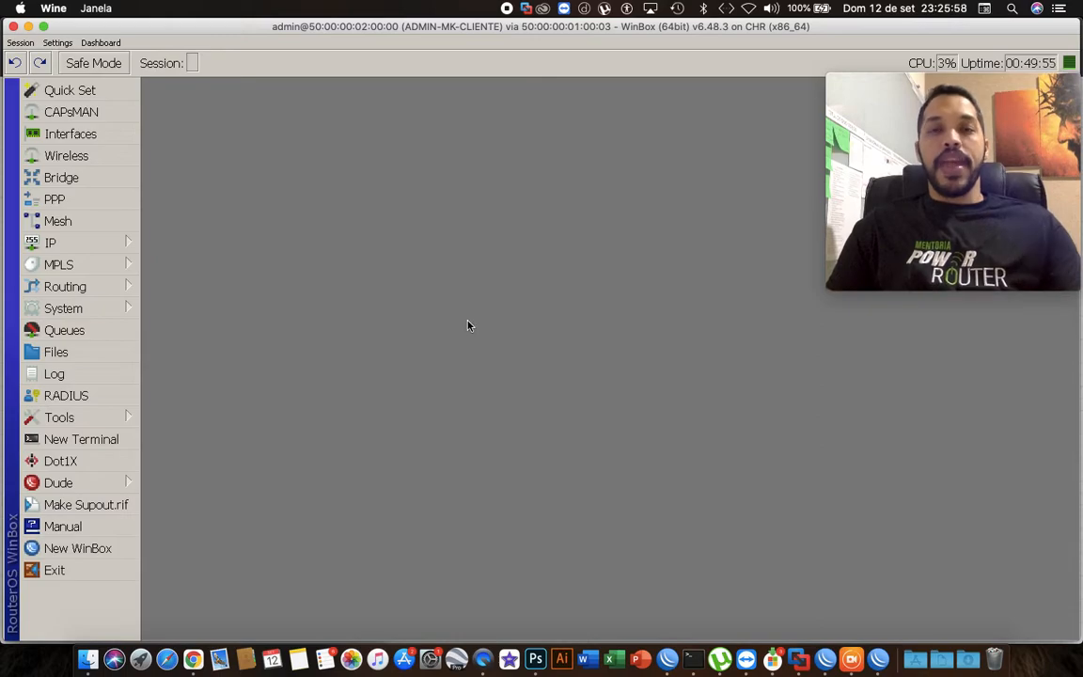